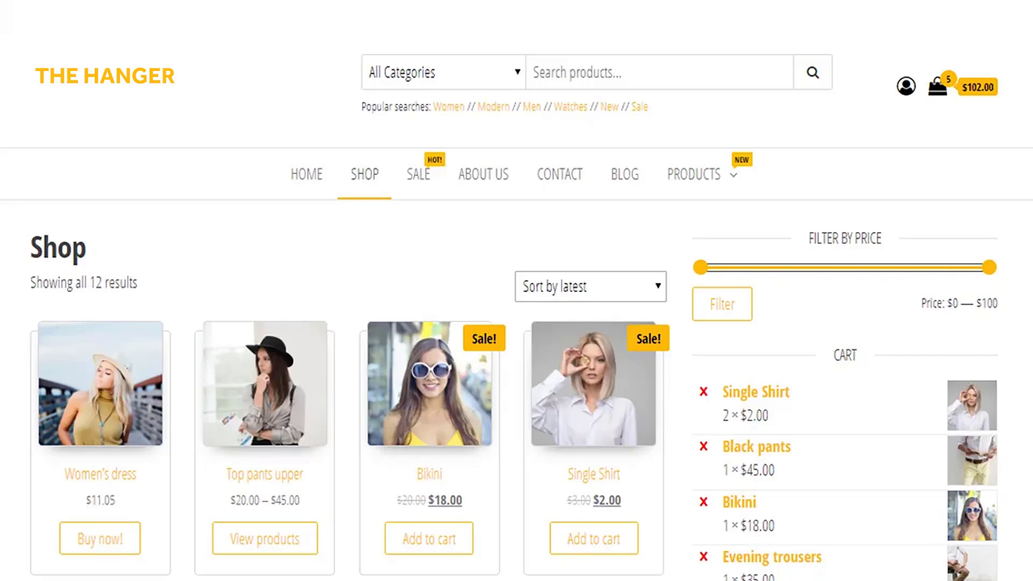
Scroll The Hanger shop page down to the second product row and the cart subtotal
{"action": "scroll", "coordinate": [517, 291], "scroll_direction": "down", "scroll_amount": 4}
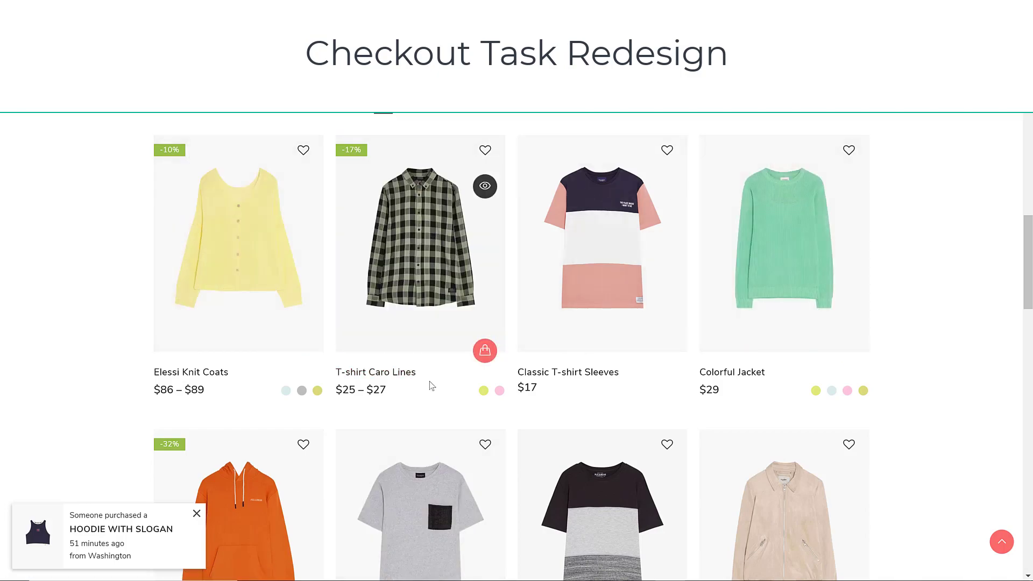
Add Elessi Knit Coats (Light / M) to the cart through Quick Shop with a raised quantity
{"action": "scroll", "coordinate": [428, 383], "scroll_direction": "down", "scroll_amount": 15}
{"action": "scroll", "coordinate": [455, 392], "scroll_direction": "up", "scroll_amount": 5}
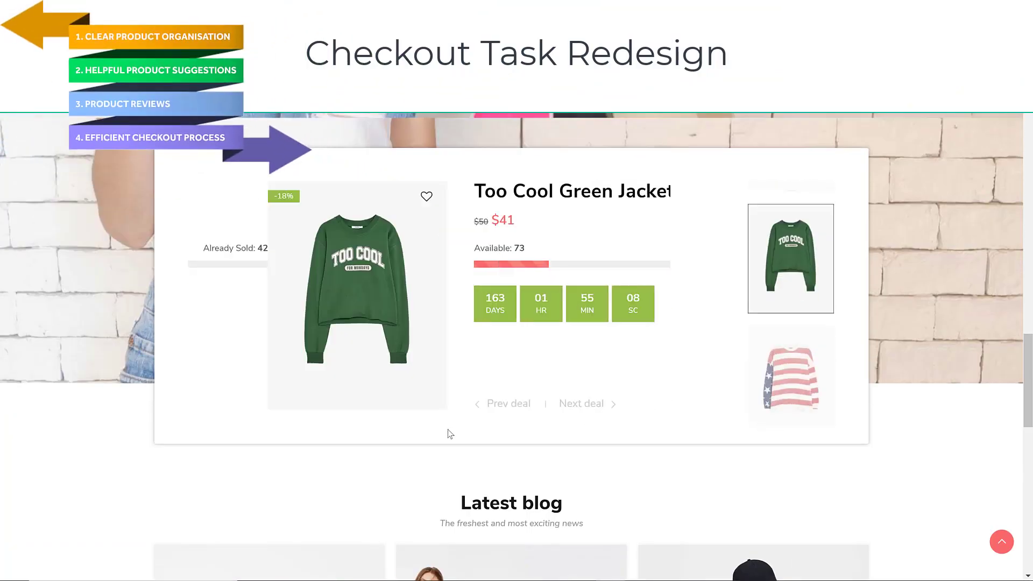
{"action": "scroll", "coordinate": [450, 434], "scroll_direction": "up", "scroll_amount": 8}
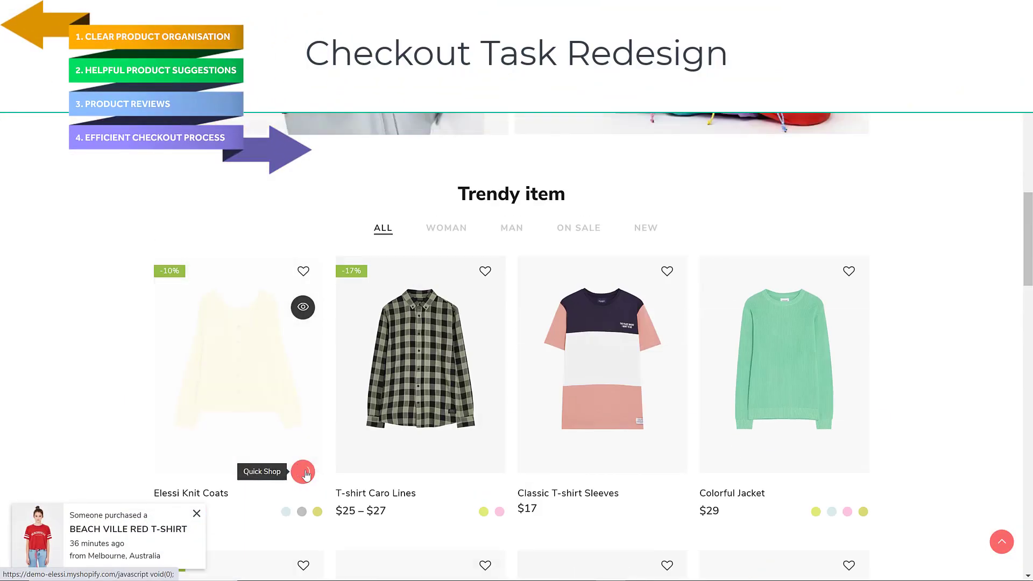
{"action": "left_click", "coordinate": [304, 471]}
{"action": "left_click", "coordinate": [253, 434]}
{"action": "left_click", "coordinate": [263, 466]}
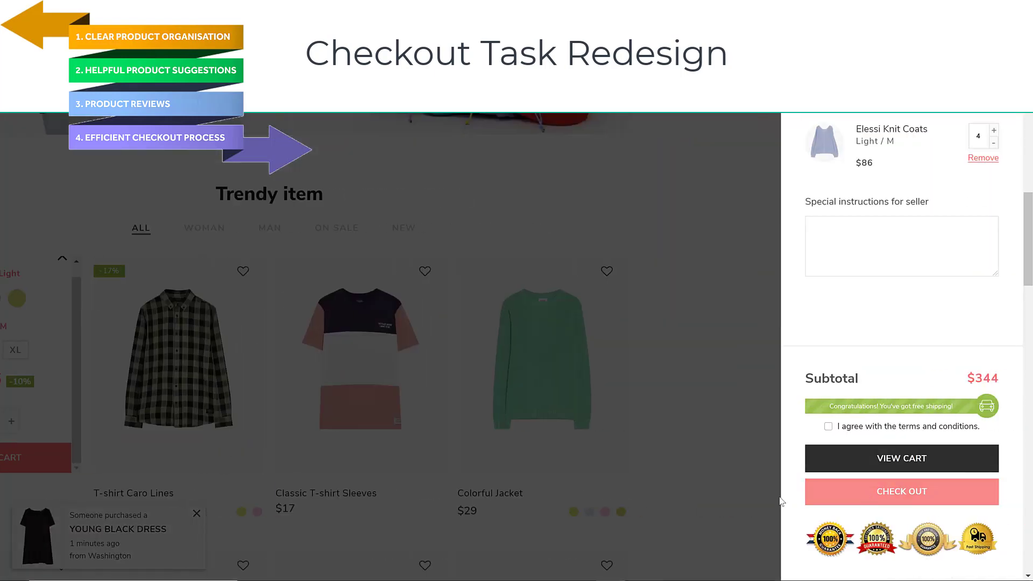
Accept the terms and conditions in the cart drawer and proceed to checkout
{"action": "left_click", "coordinate": [840, 491]}
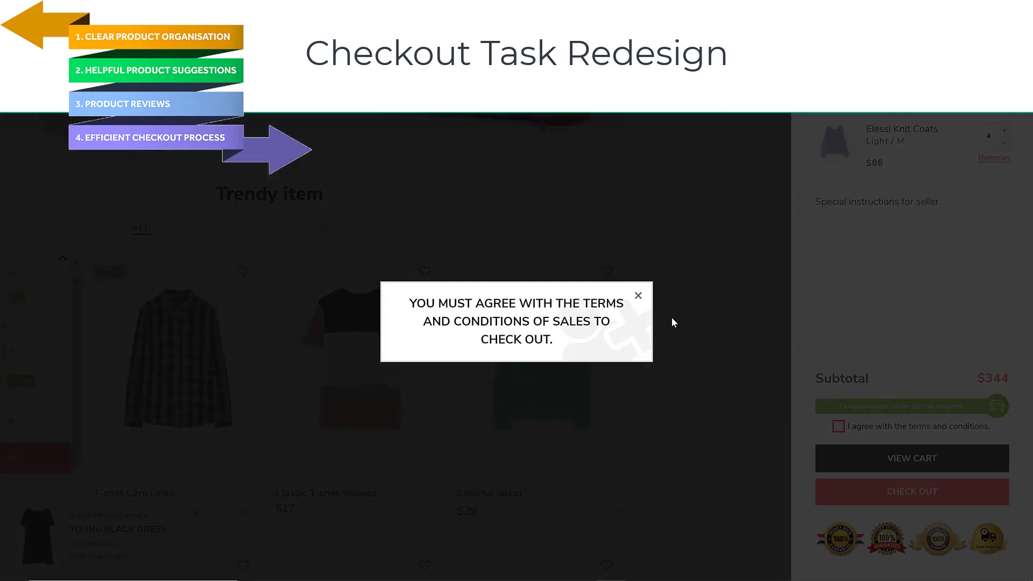
{"action": "left_click", "coordinate": [674, 322]}
{"action": "left_click", "coordinate": [829, 426]}
{"action": "left_click", "coordinate": [902, 491]}
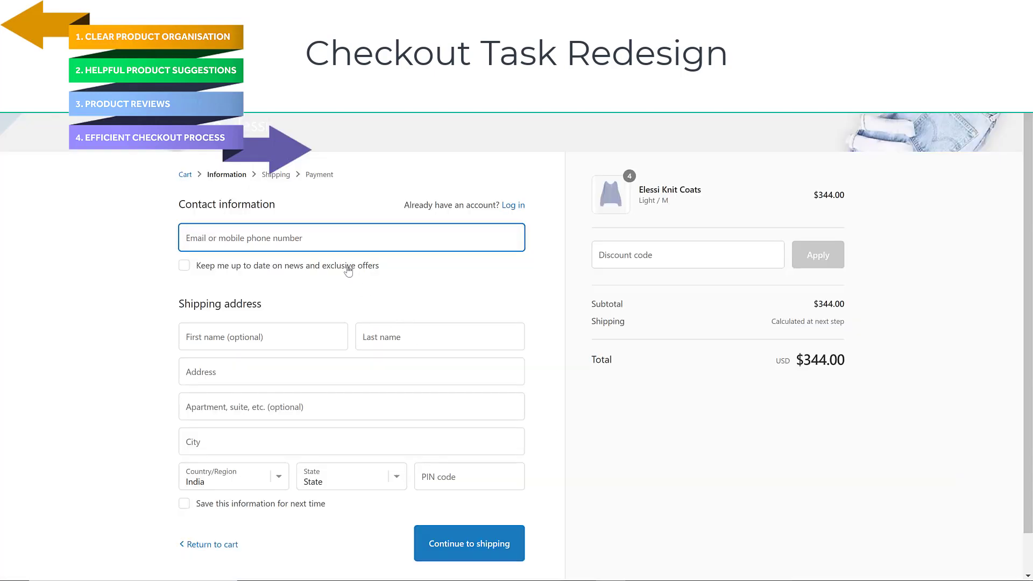
Enter the contact e-mail and the customer's first and last name in the checkout form
{"action": "left_click", "coordinate": [352, 236]}
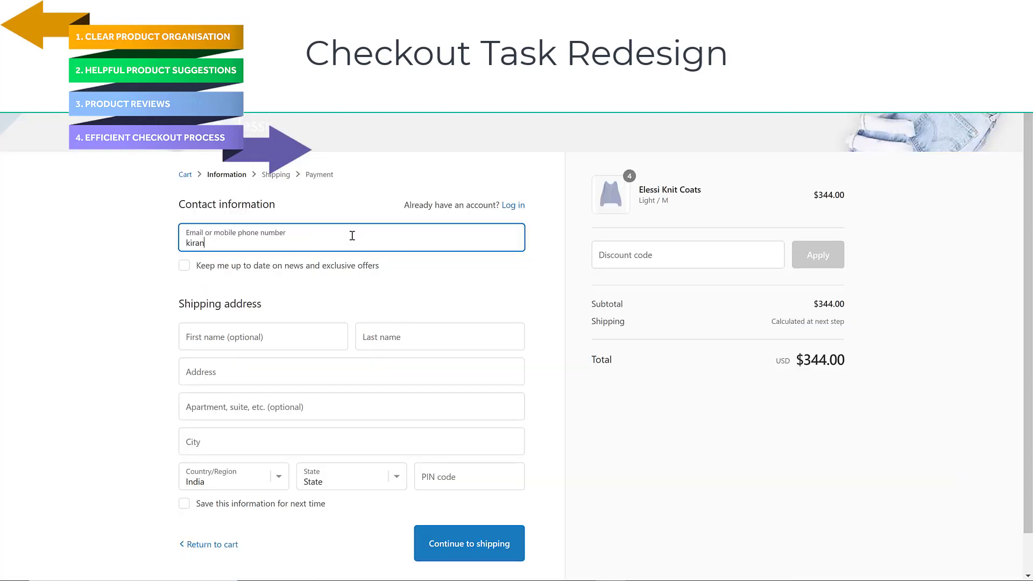
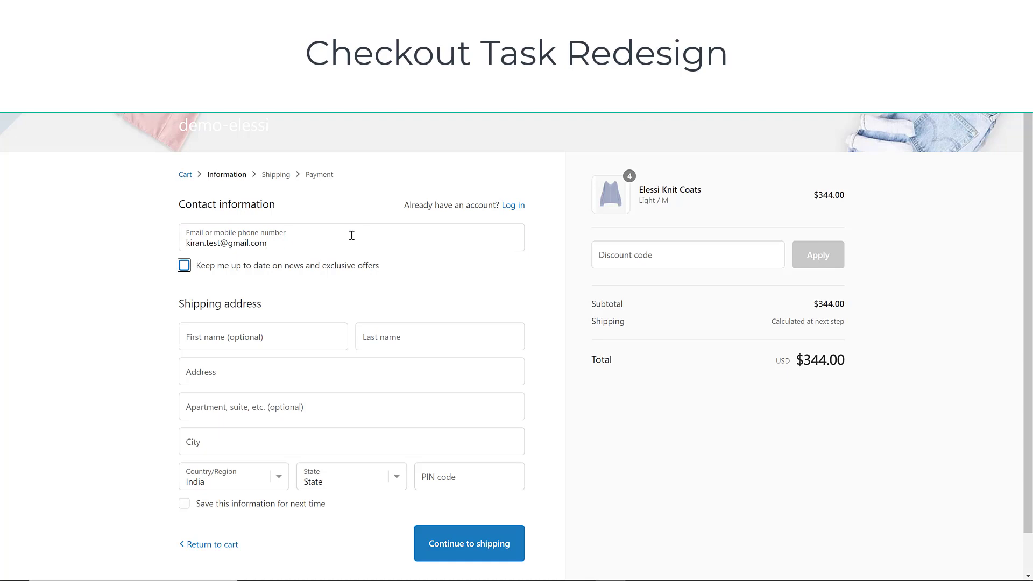
{"action": "left_click", "coordinate": [258, 339]}
{"action": "type", "text": "kiran"}
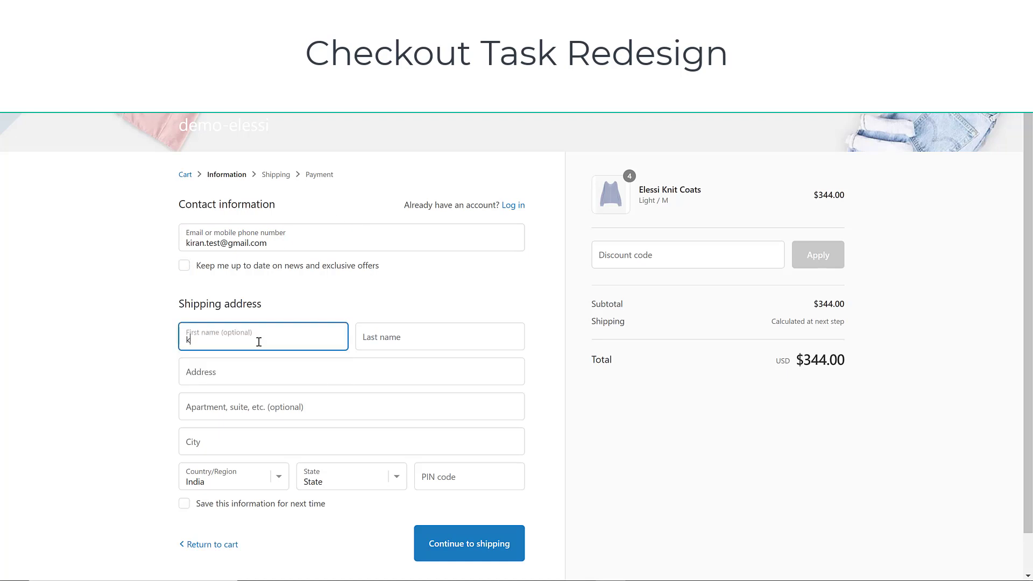
{"action": "key", "text": "Tab"}
{"action": "type", "text": "Y"}
Fill in the customer's street address, apartment number and city
{"action": "left_click", "coordinate": [254, 367]}
{"action": "type", "text": "Medchal"}
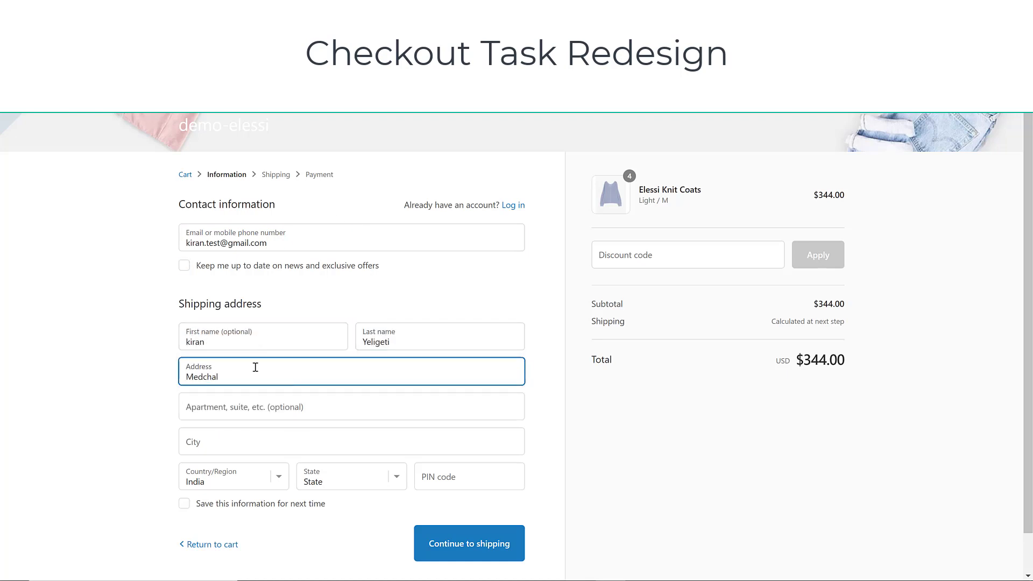
{"action": "left_click", "coordinate": [254, 406]}
{"action": "type", "text": "401"}
{"action": "left_click", "coordinate": [253, 434]}
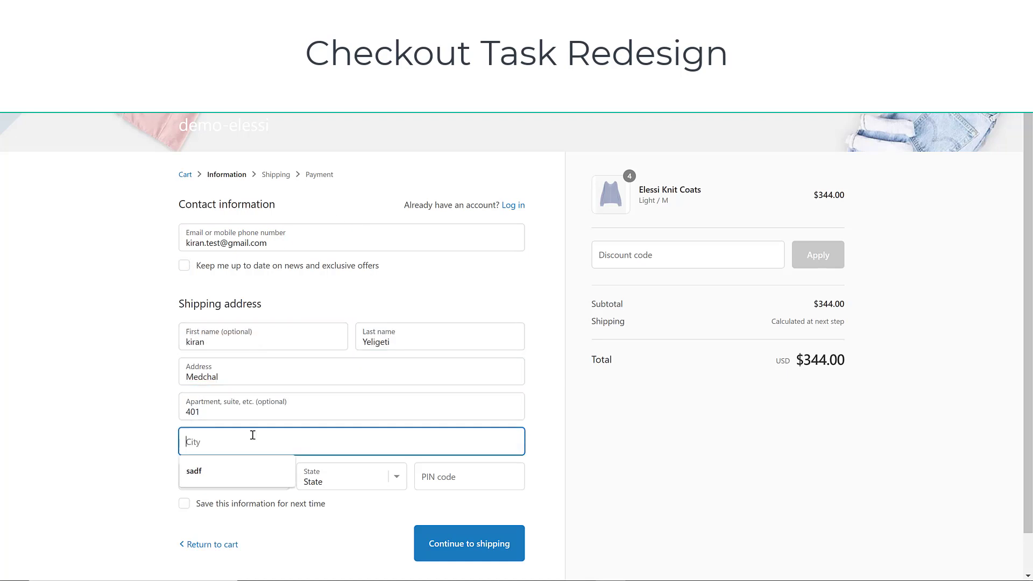
{"action": "type", "text": "hyderabad"}
Choose the state from the list and fill the PIN code from a saved suggestion
{"action": "scroll", "coordinate": [252, 434], "scroll_direction": "down", "scroll_amount": 1}
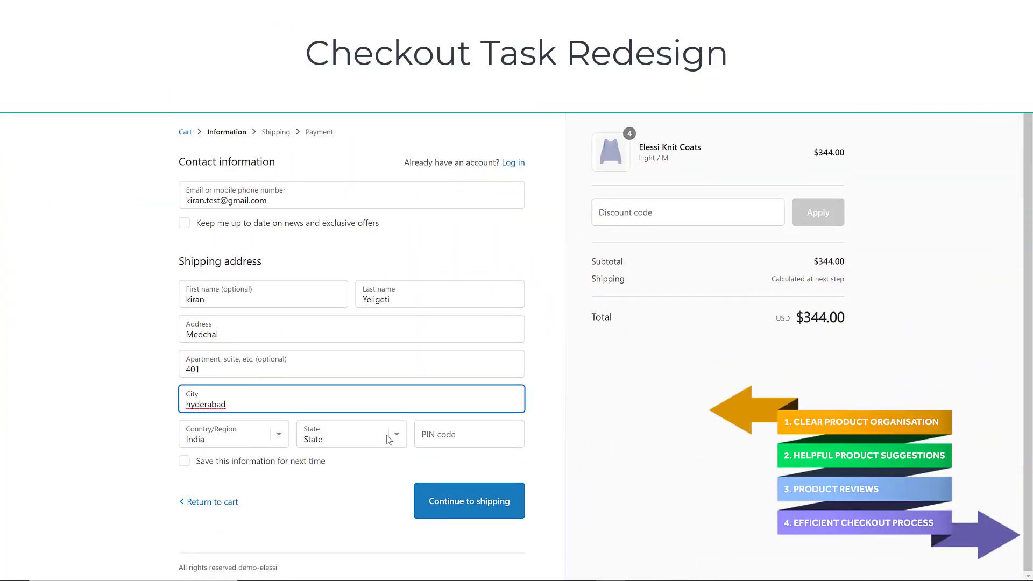
{"action": "left_click", "coordinate": [394, 440]}
{"action": "key", "text": "Down"}
{"action": "key", "text": "Down"}
{"action": "key", "text": "Return"}
{"action": "left_click", "coordinate": [464, 432]}
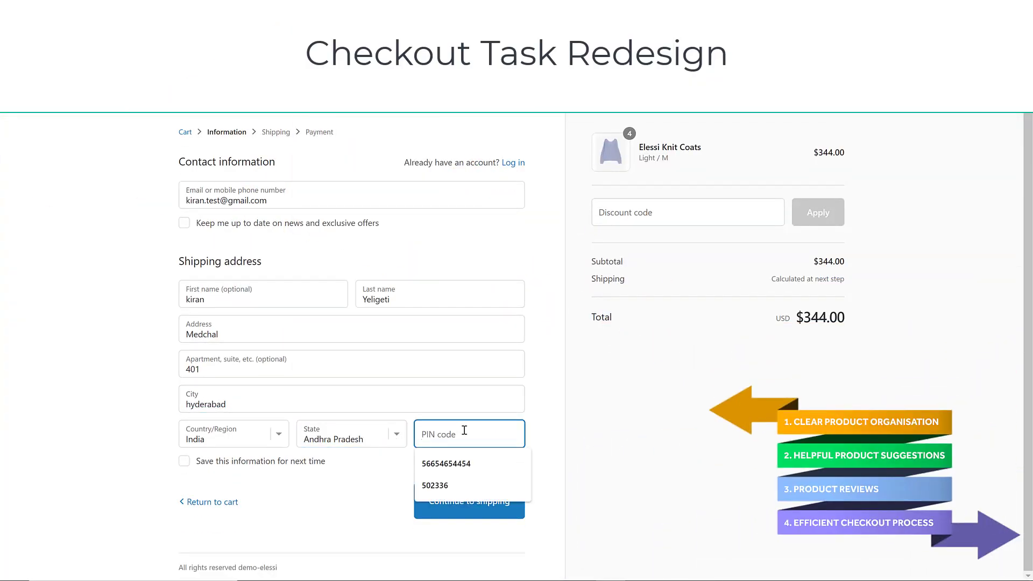
{"action": "left_click", "coordinate": [435, 485]}
Continue with International Shipping ($20.00) to the payment page totalling $364.00
{"action": "left_click", "coordinate": [472, 515]}
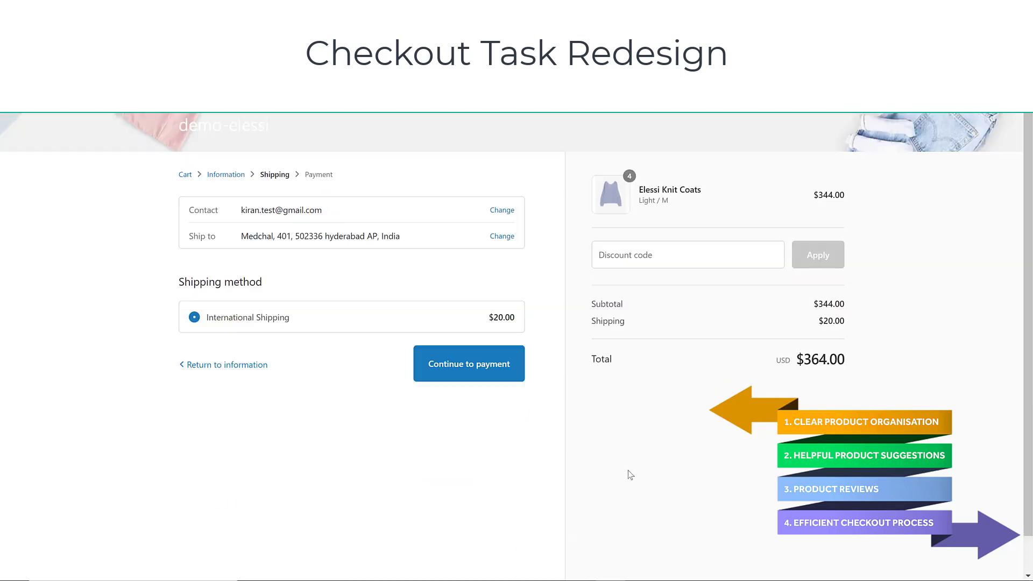
{"action": "left_click", "coordinate": [466, 376]}
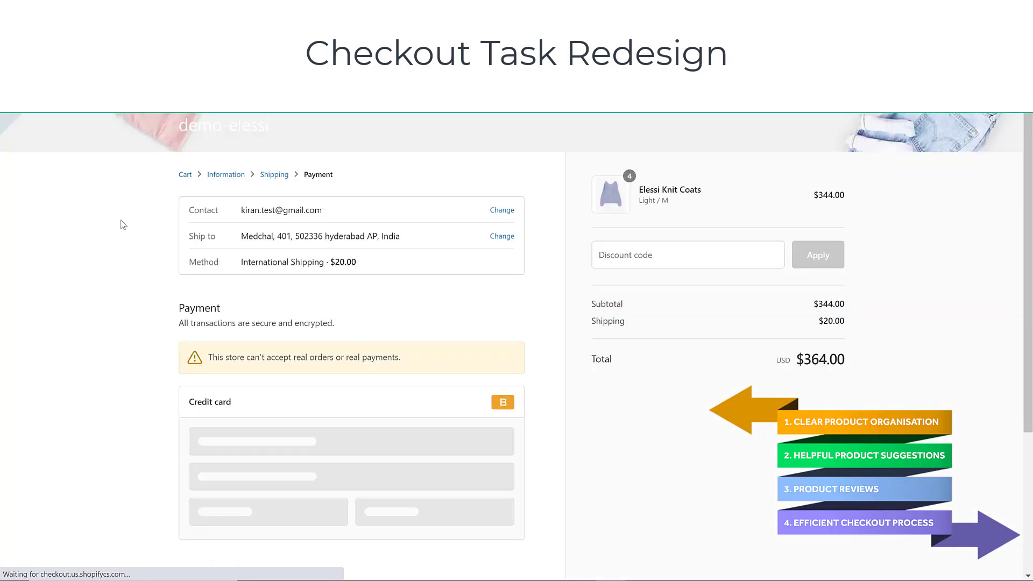
{"action": "scroll", "coordinate": [451, 364], "scroll_direction": "down", "scroll_amount": 2}
{"action": "scroll", "coordinate": [448, 369], "scroll_direction": "down", "scroll_amount": 2}
{"action": "scroll", "coordinate": [448, 369], "scroll_direction": "up", "scroll_amount": 4}
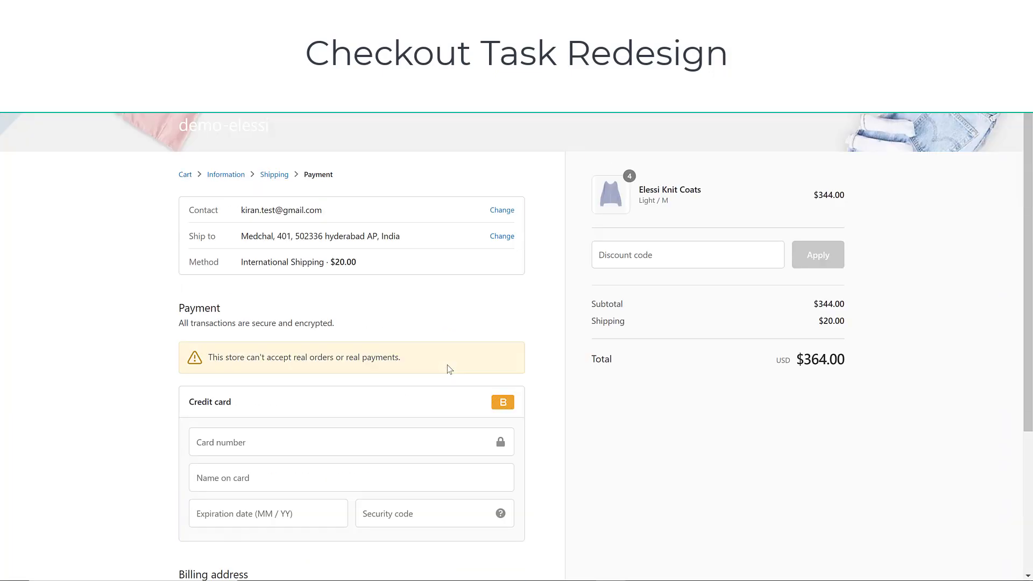
{"action": "scroll", "coordinate": [272, 340], "scroll_direction": "down", "scroll_amount": 4}
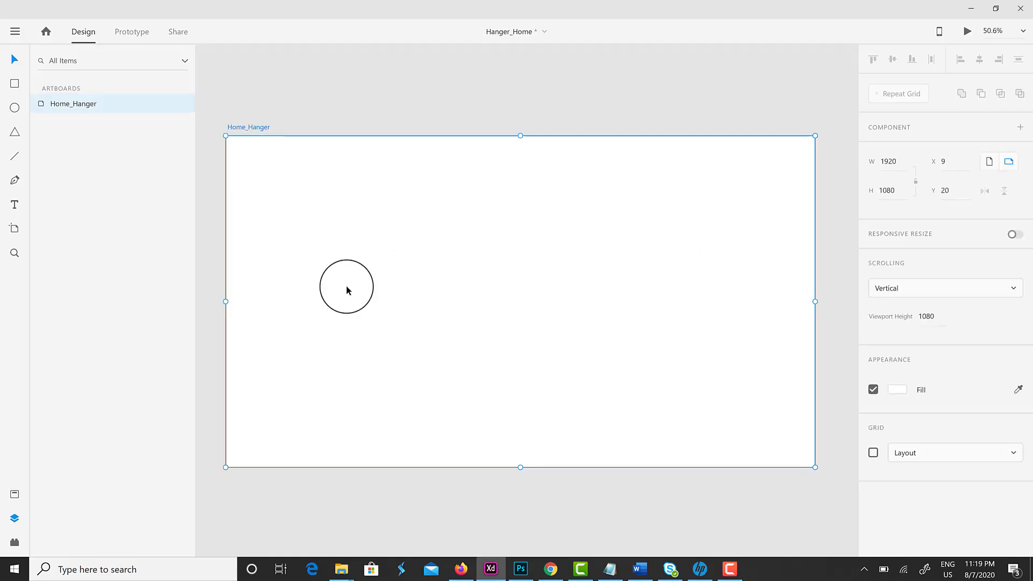
Draw a rectangle and size it to 1920 × 100
{"action": "left_click", "coordinate": [15, 83]}
{"action": "left_click_drag", "start_coordinate": [240, 161], "coordinate": [396, 186]}
{"action": "left_click", "coordinate": [893, 208]}
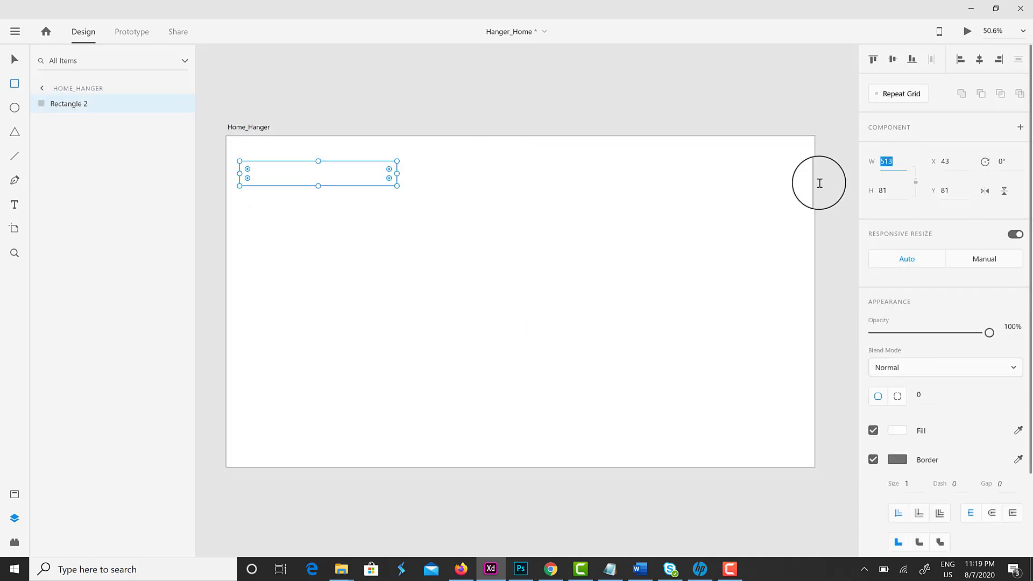
{"action": "left_click", "coordinate": [883, 158]}
{"action": "type", "text": "1920"}
{"action": "key", "text": "Tab"}
{"action": "type", "text": "100"}
{"action": "key", "text": "Return"}
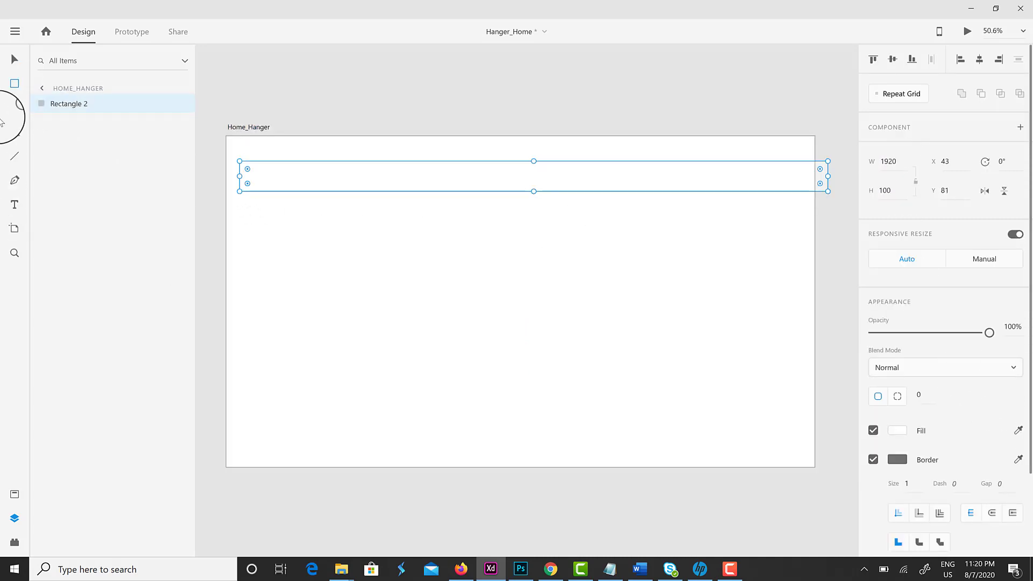
Align the bar to the artboard's top-left, remove its border, add a drop shadow, and lock it
{"action": "left_click", "coordinate": [961, 59]}
{"action": "left_click", "coordinate": [873, 59]}
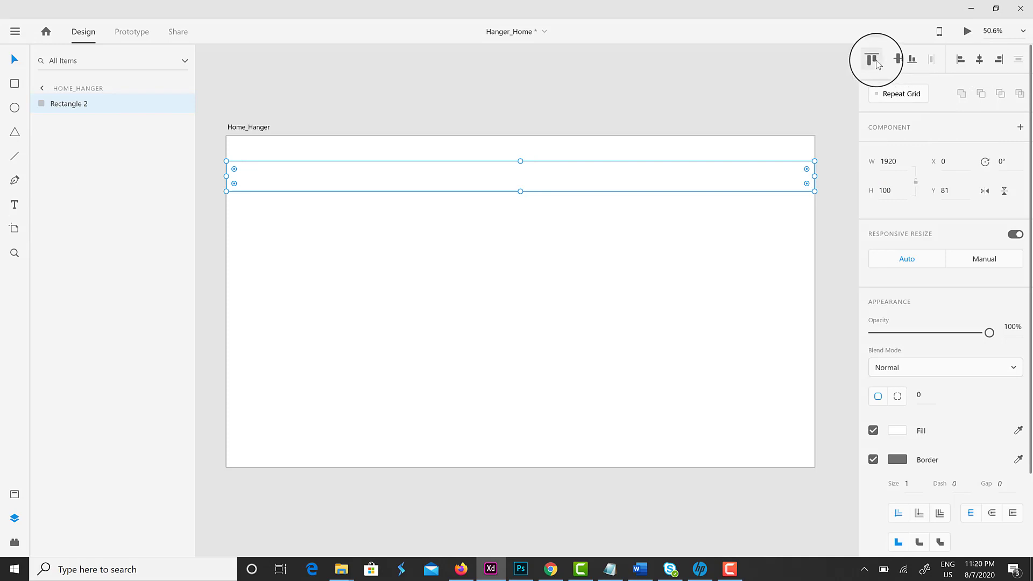
{"action": "left_click", "coordinate": [873, 459]}
{"action": "left_click", "coordinate": [873, 477]}
{"action": "left_click", "coordinate": [410, 215]}
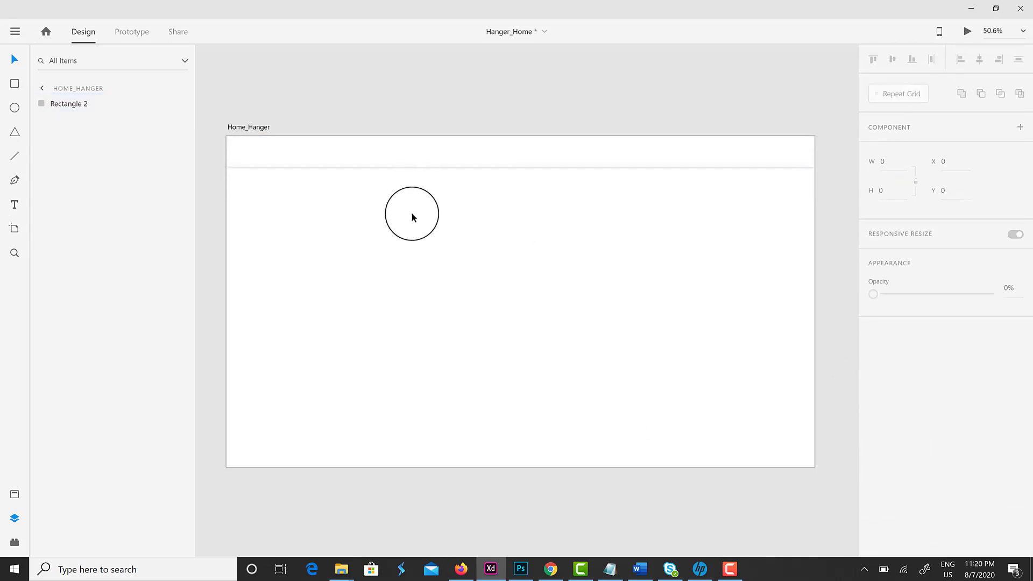
{"action": "left_click", "coordinate": [361, 164]}
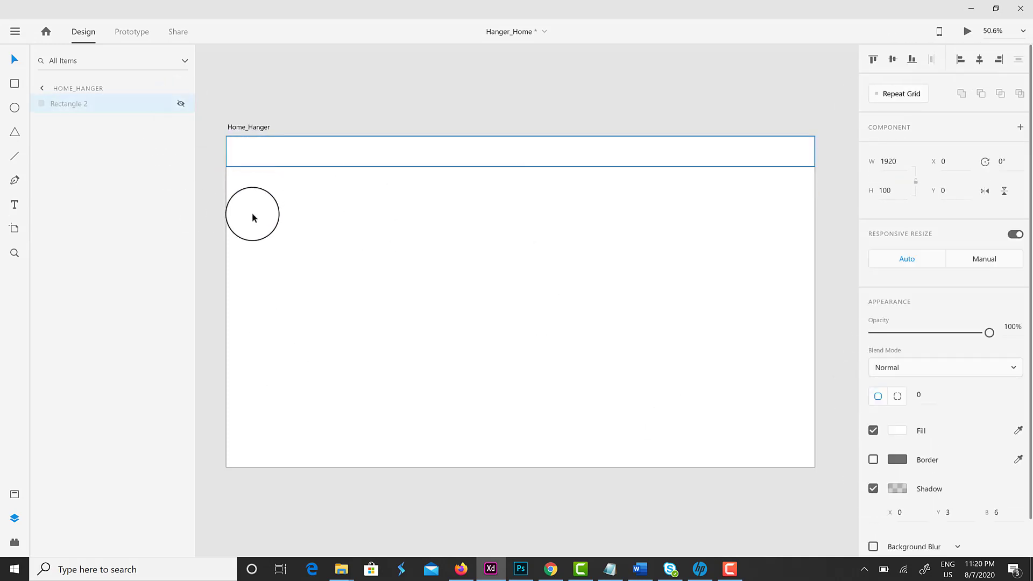
{"action": "left_click", "coordinate": [157, 103]}
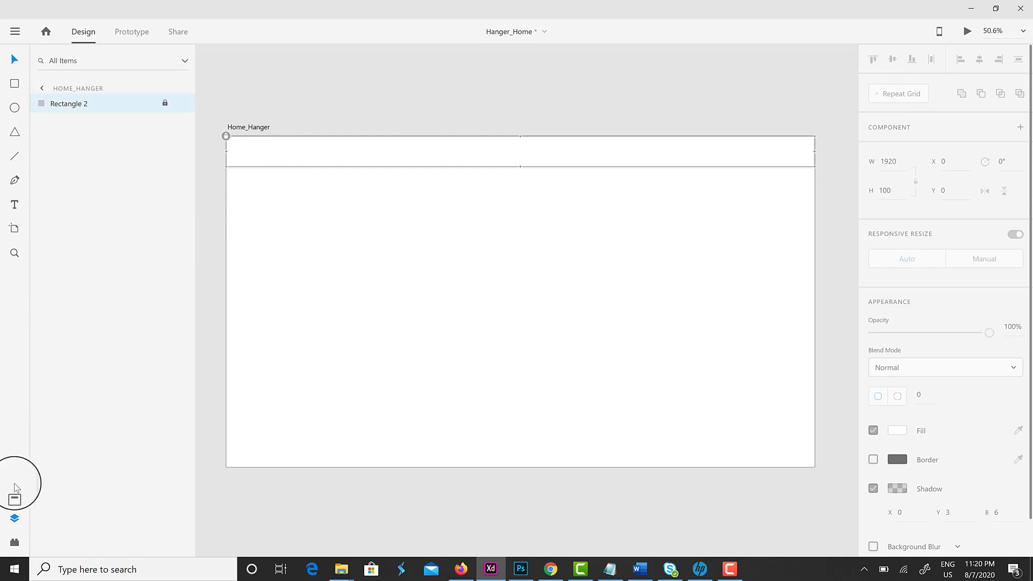
Place the logo component from Assets at the header's left and start a text box beside it
{"action": "left_click", "coordinate": [15, 499]}
{"action": "left_click_drag", "start_coordinate": [46, 183], "coordinate": [247, 156]}
{"action": "left_click", "coordinate": [292, 158]}
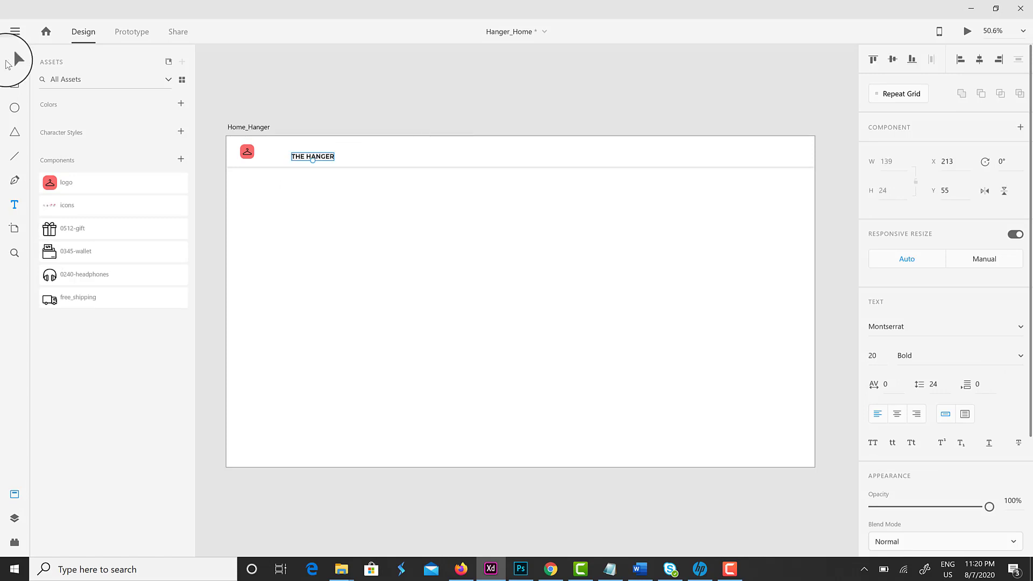
Move THE HANGER text beside the logo and group the two as a layer named 'logo'
{"action": "left_click", "coordinate": [8, 64]}
{"action": "left_click_drag", "start_coordinate": [293, 157], "coordinate": [274, 154]}
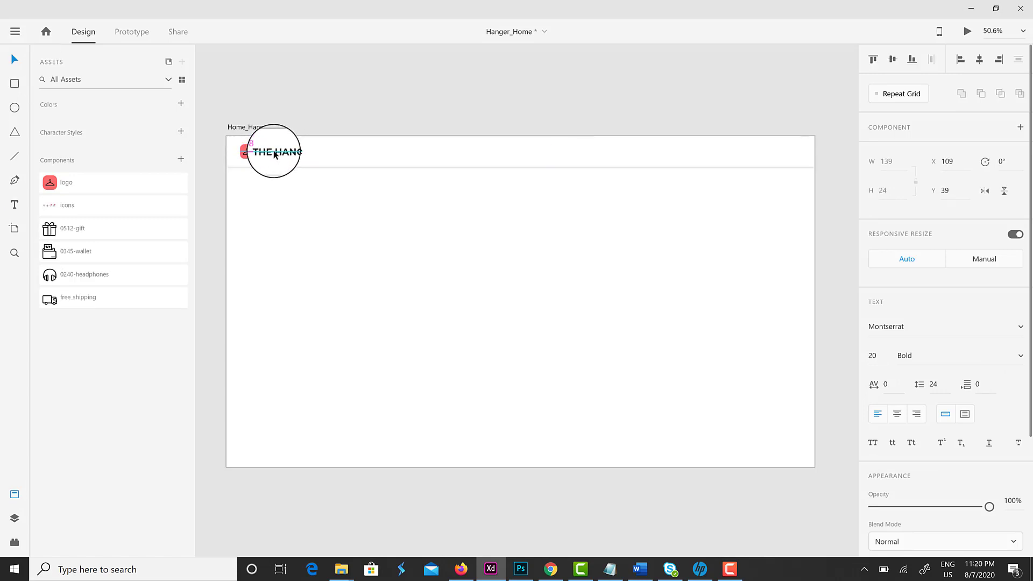
{"action": "scroll", "coordinate": [266, 170], "scroll_direction": "up", "scroll_amount": 5}
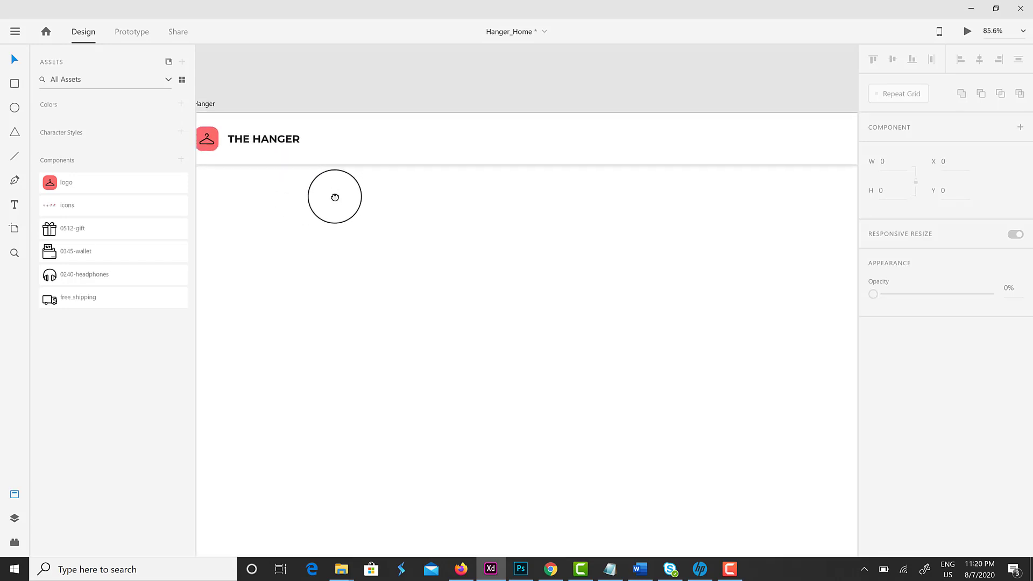
{"action": "scroll", "coordinate": [335, 196], "scroll_direction": "down", "scroll_amount": 3}
{"action": "left_click", "coordinate": [243, 142]}
{"action": "left_click", "coordinate": [317, 149], "text": "shift"}
{"action": "key", "text": "ctrl+g"}
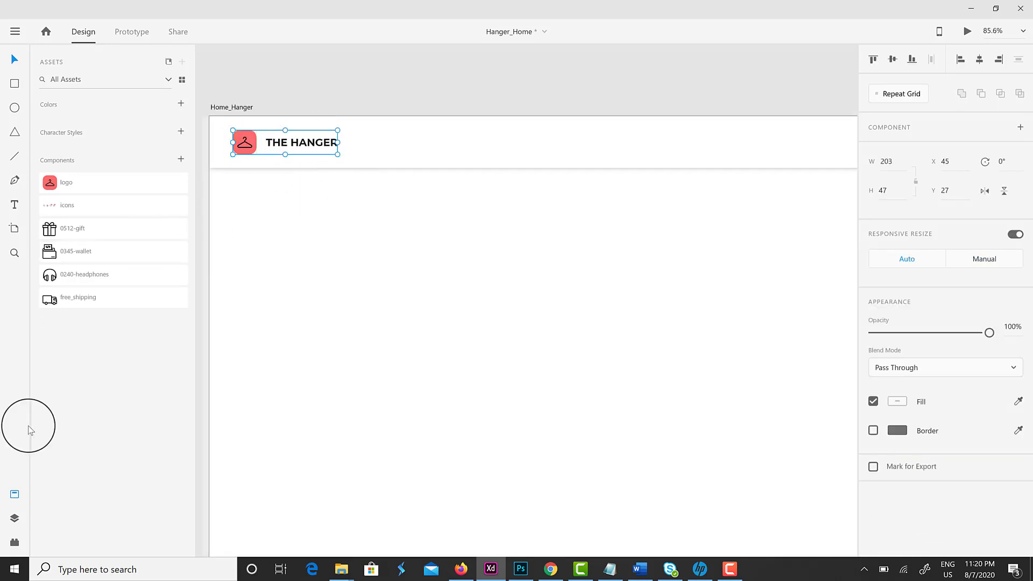
{"action": "left_click", "coordinate": [15, 519]}
{"action": "double_click", "coordinate": [141, 109]}
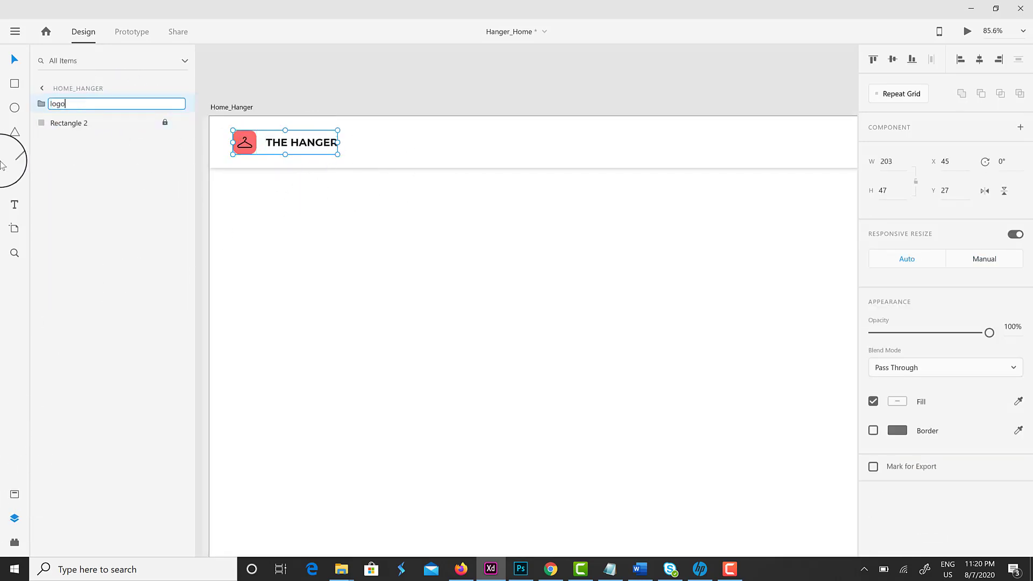
{"action": "key", "text": "Return"}
{"action": "key", "text": "ctrl+0"}
{"action": "key", "text": "Escape"}
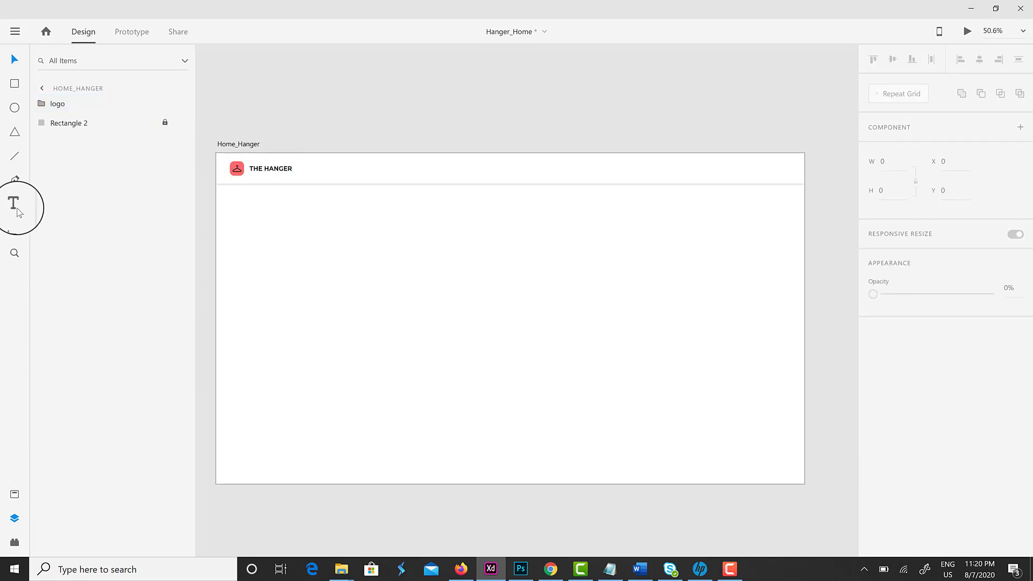
Add the menu line 'HOME SHOP BLOGS CONTACT US' and centre it horizontally in the header
{"action": "left_click", "coordinate": [14, 204]}
{"action": "left_click", "coordinate": [397, 168]}
{"action": "type", "text": "HOME"}
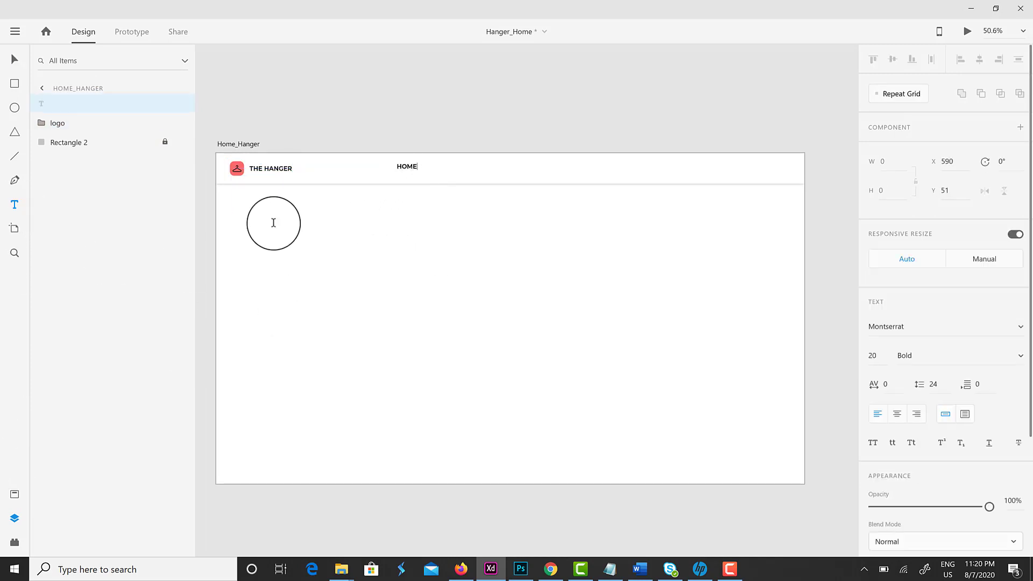
{"action": "key", "text": "Escape"}
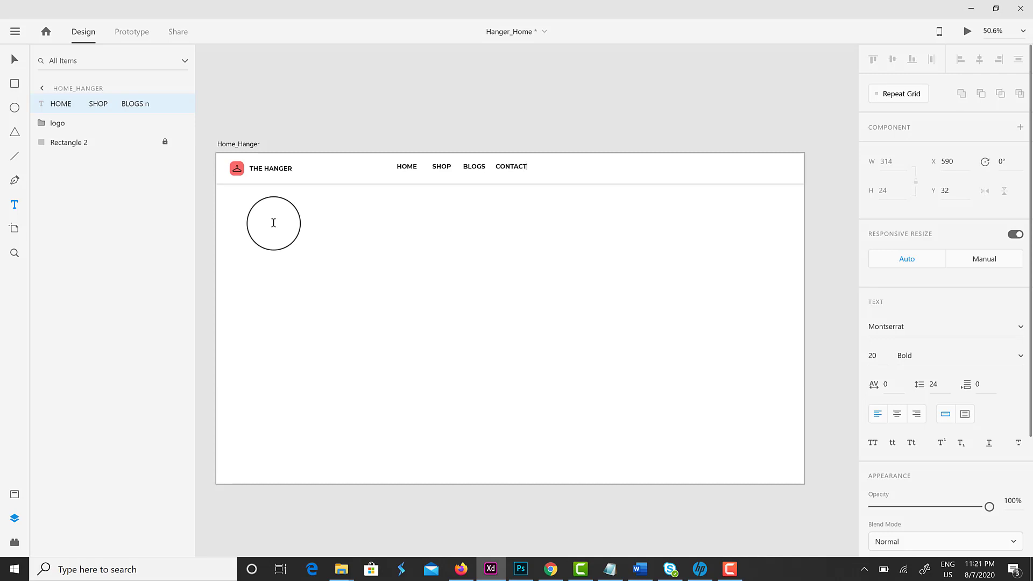
{"action": "key", "text": "Escape"}
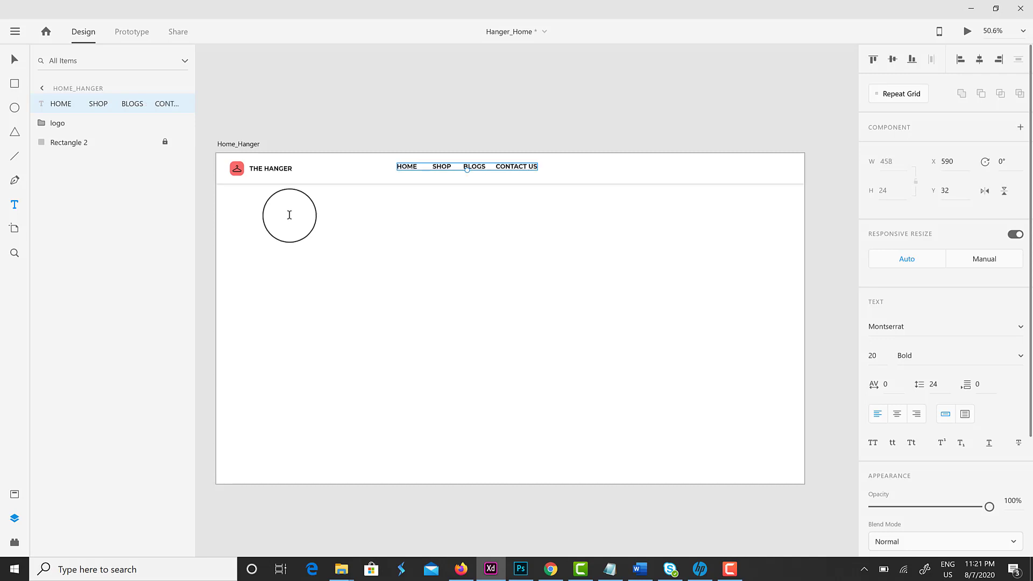
{"action": "left_click", "coordinate": [14, 59]}
{"action": "left_click_drag", "start_coordinate": [442, 168], "coordinate": [447, 171]}
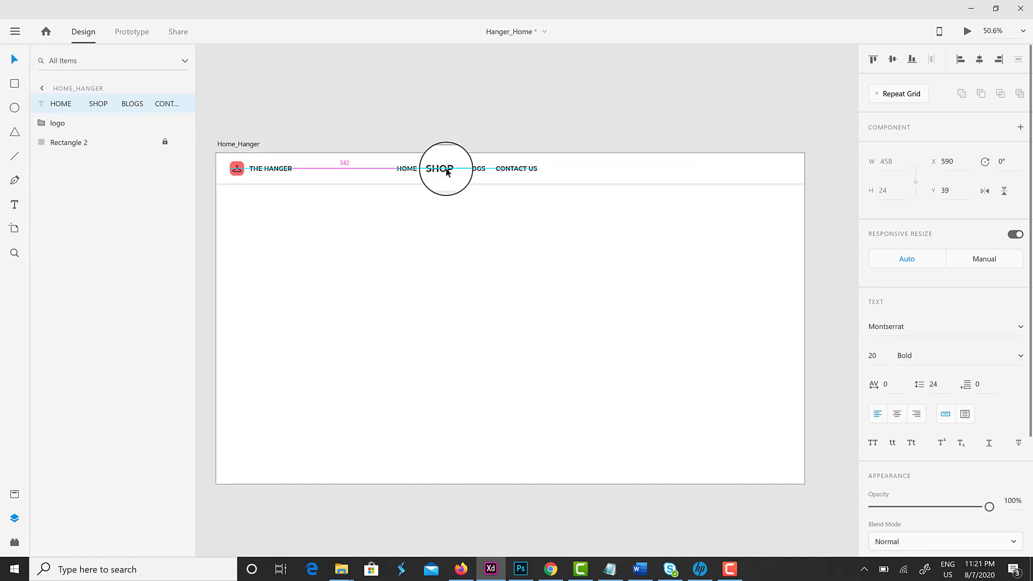
{"action": "left_click", "coordinate": [979, 59]}
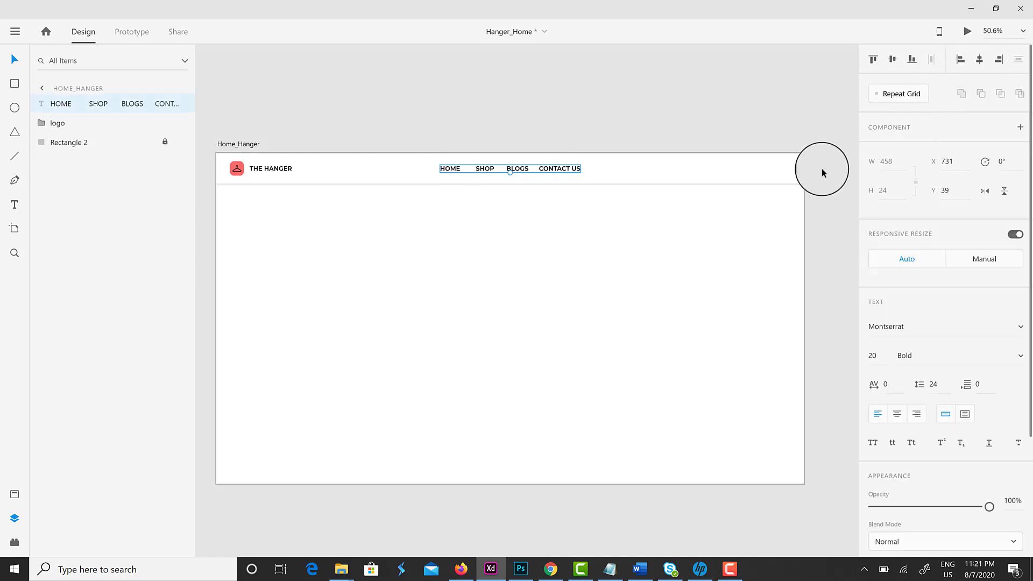
Unlock the header bar background so its fill colour can be changed
{"action": "left_click", "coordinate": [821, 172]}
{"action": "left_click", "coordinate": [163, 142]}
{"action": "left_click", "coordinate": [894, 430]}
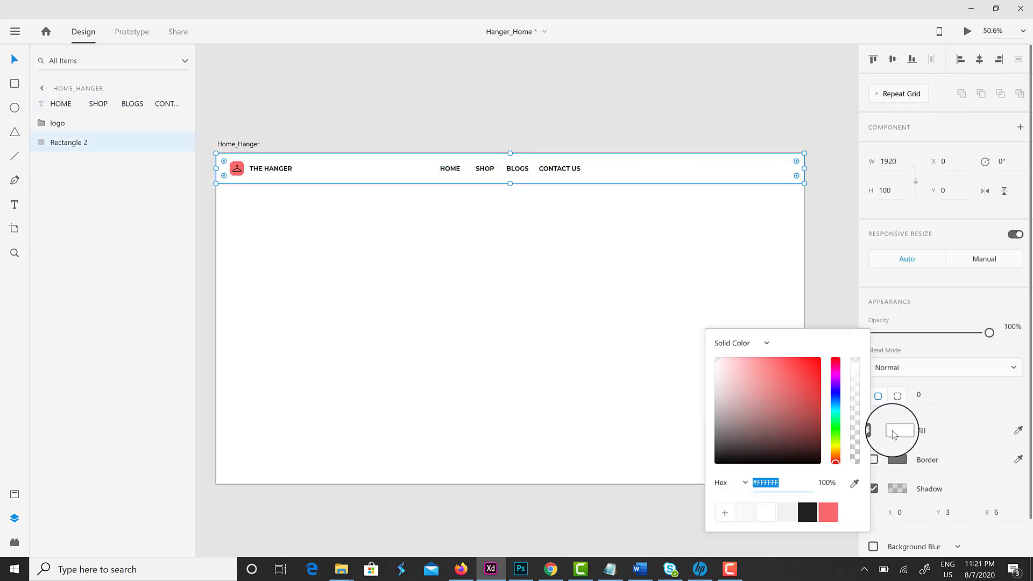
Fill the header bar light grey and place the icons component at its right end
{"action": "left_click", "coordinate": [746, 511]}
{"action": "left_click", "coordinate": [688, 177]}
{"action": "left_click", "coordinate": [16, 488]}
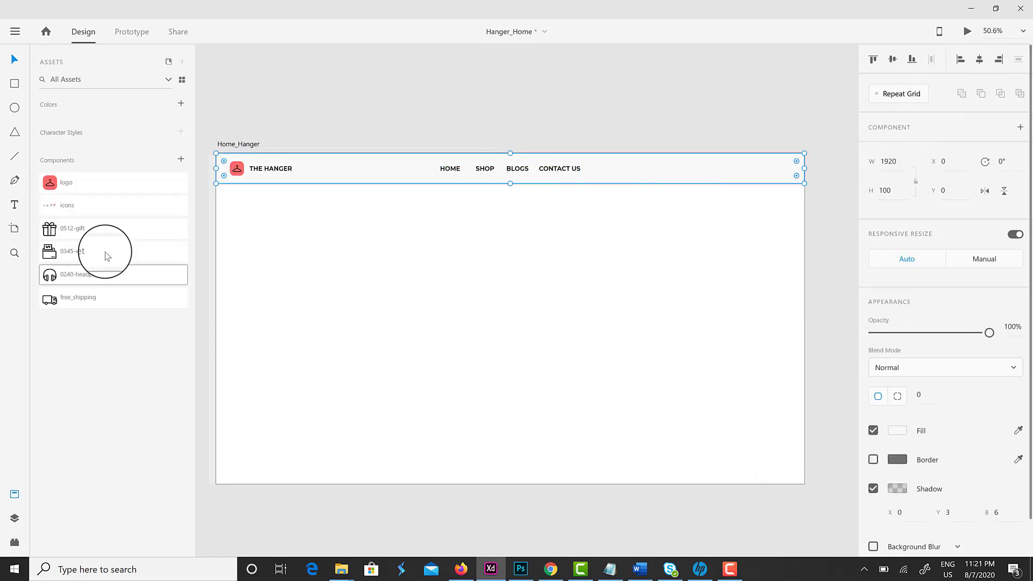
{"action": "left_click_drag", "start_coordinate": [83, 210], "coordinate": [765, 172]}
{"action": "left_click", "coordinate": [766, 233]}
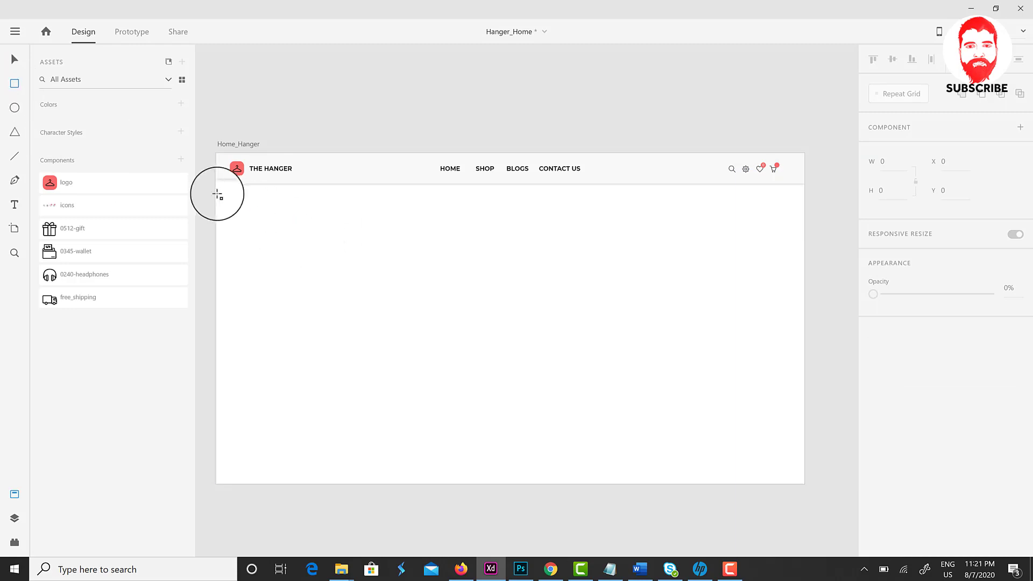
Draw a borderless full-width strip below the header, 45 high, filled #222222
{"action": "mouse_move", "coordinate": [218, 195]}
{"action": "left_mouse_down"}
{"action": "mouse_move", "coordinate": [629, 224]}
{"action": "mouse_move", "coordinate": [804, 196]}
{"action": "left_mouse_up"}
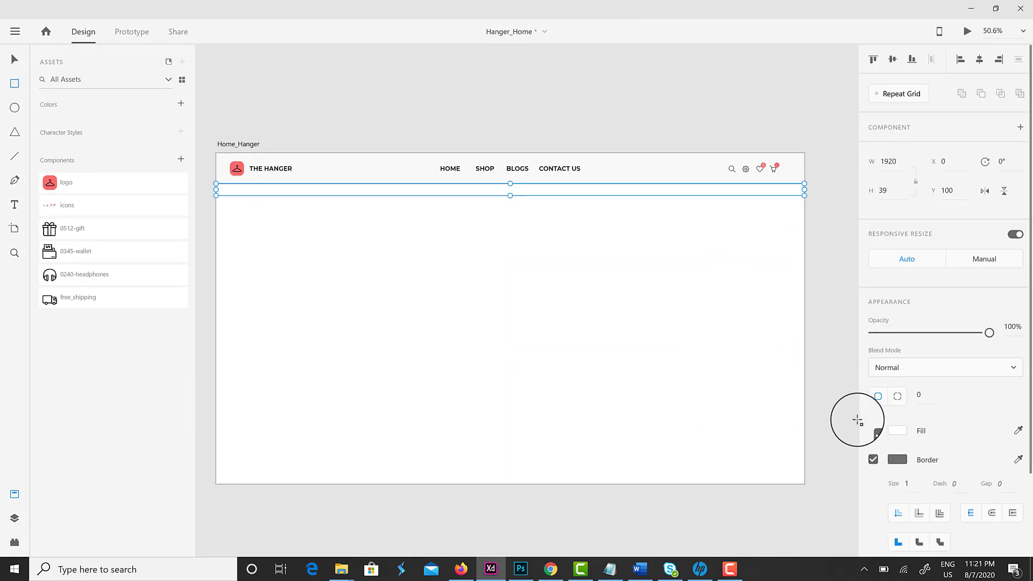
{"action": "left_click", "coordinate": [876, 460]}
{"action": "type", "text": "45"}
{"action": "key", "text": "Return"}
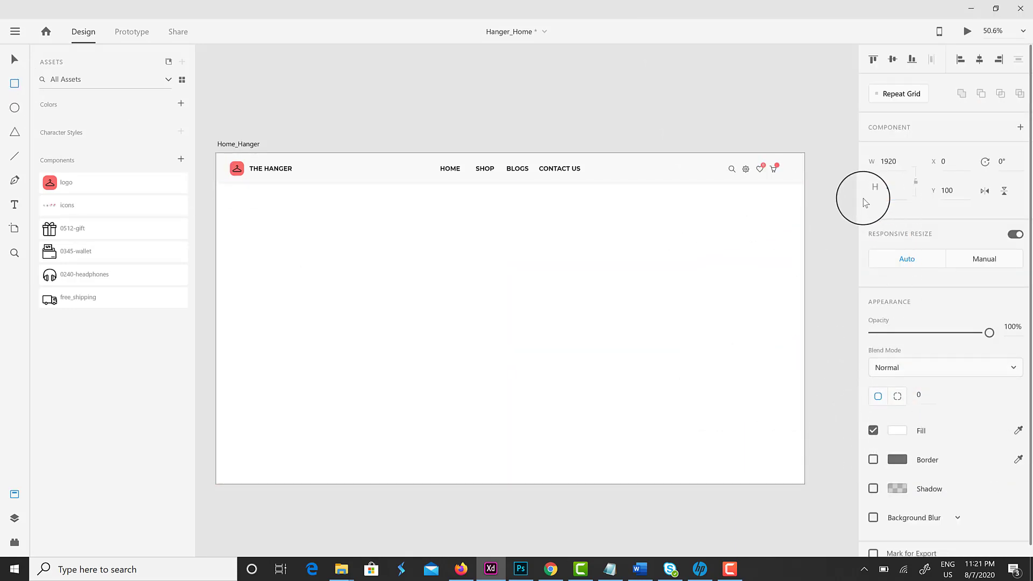
{"action": "left_click", "coordinate": [897, 431]}
{"action": "left_click", "coordinate": [807, 512]}
{"action": "left_click", "coordinate": [15, 59]}
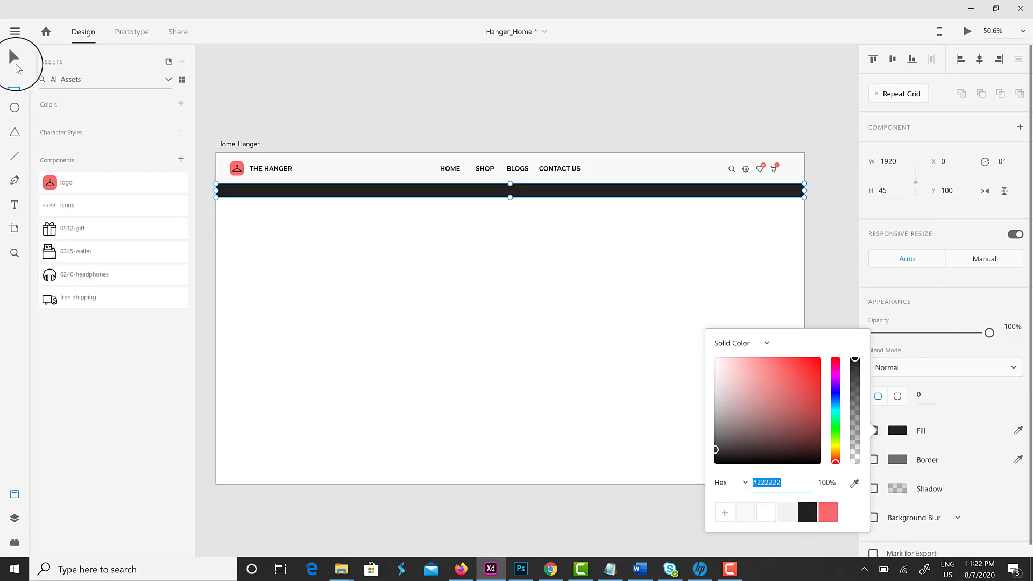
Copy the sale line from Word and paste it onto the dark strip as white text
{"action": "left_click", "coordinate": [640, 569]}
{"action": "left_click_drag", "start_coordinate": [548, 324], "coordinate": [272, 324]}
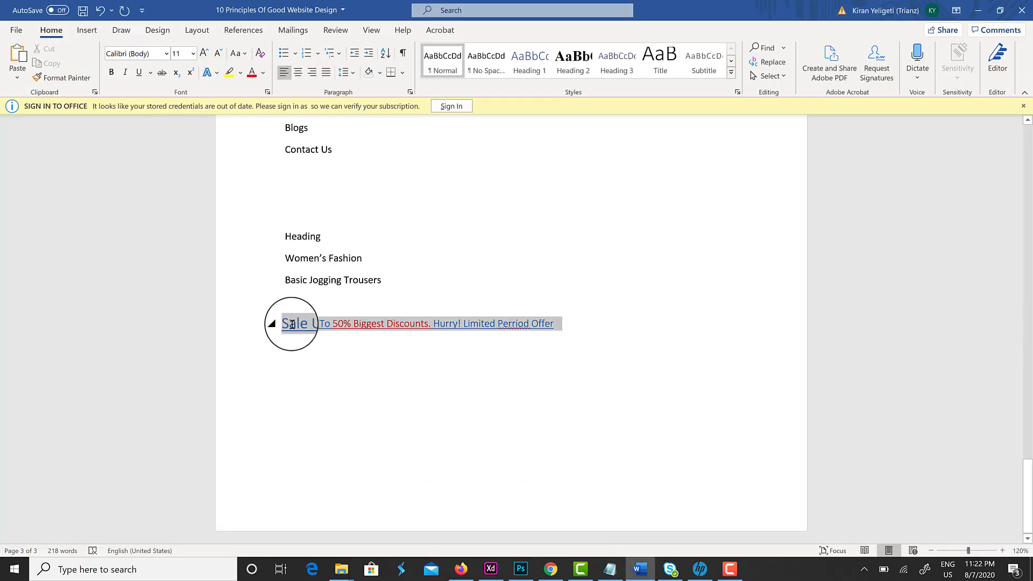
{"action": "left_click", "coordinate": [491, 569]}
{"action": "left_click", "coordinate": [15, 205]}
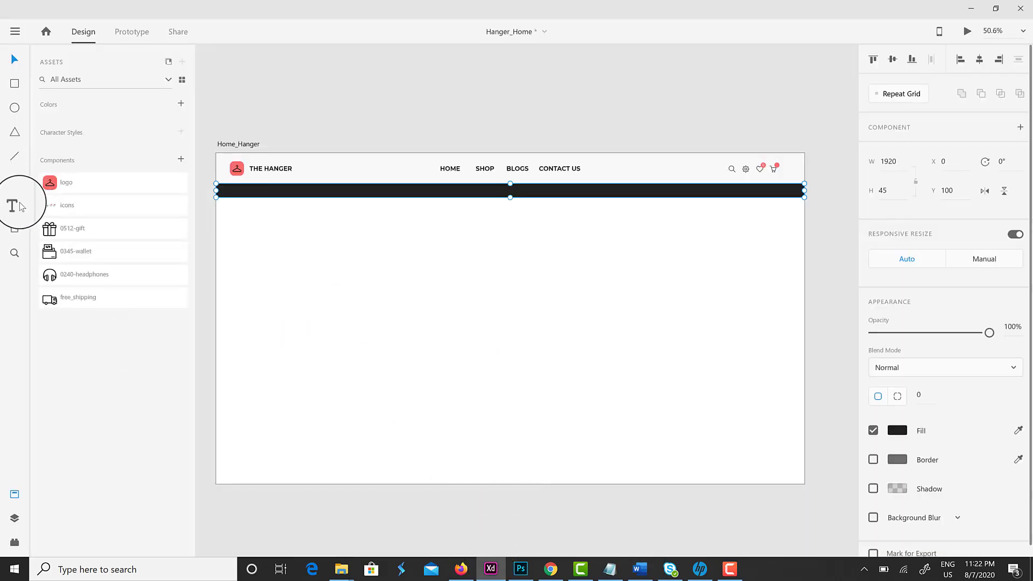
{"action": "left_click", "coordinate": [381, 191]}
{"action": "type", "text": "Sale Up To 50% Biggest Discounts. Hurry! Limited Perriod Offer"}
{"action": "key", "text": "ctrl+a"}
{"action": "scroll", "coordinate": [928, 387], "scroll_direction": "down", "scroll_amount": 3}
{"action": "left_click", "coordinate": [897, 422]}
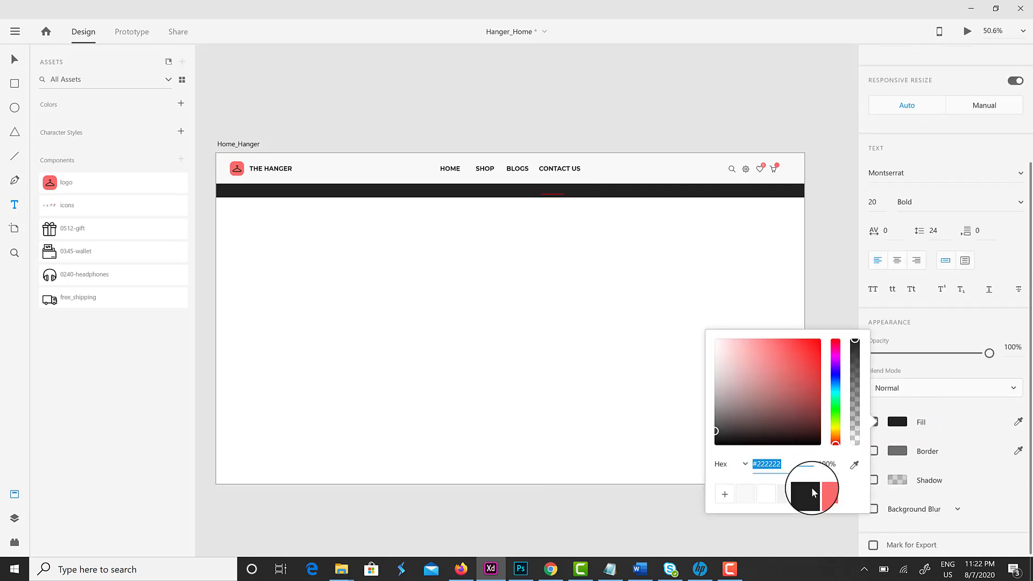
{"action": "left_click", "coordinate": [792, 501]}
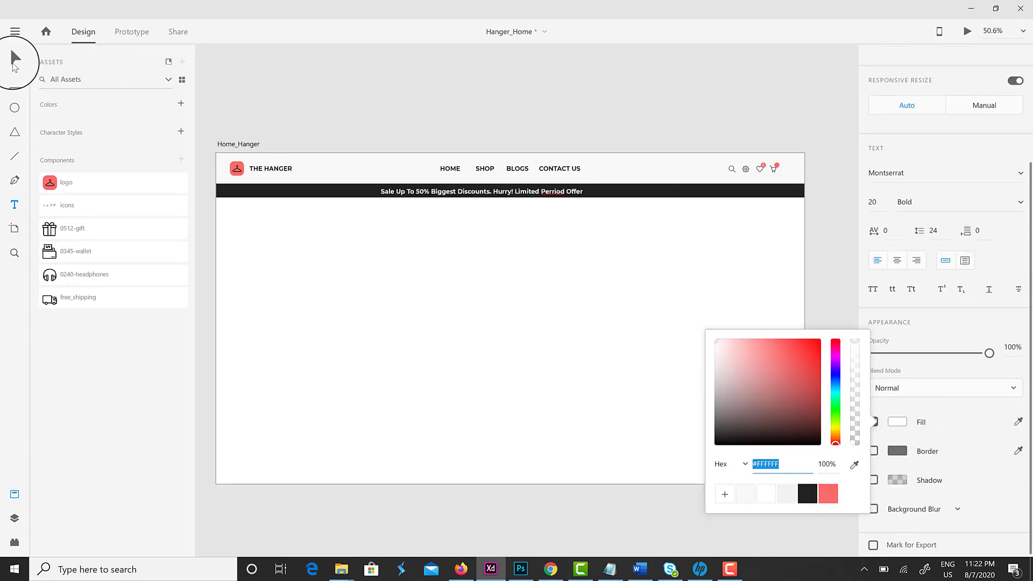
{"action": "left_click", "coordinate": [15, 59]}
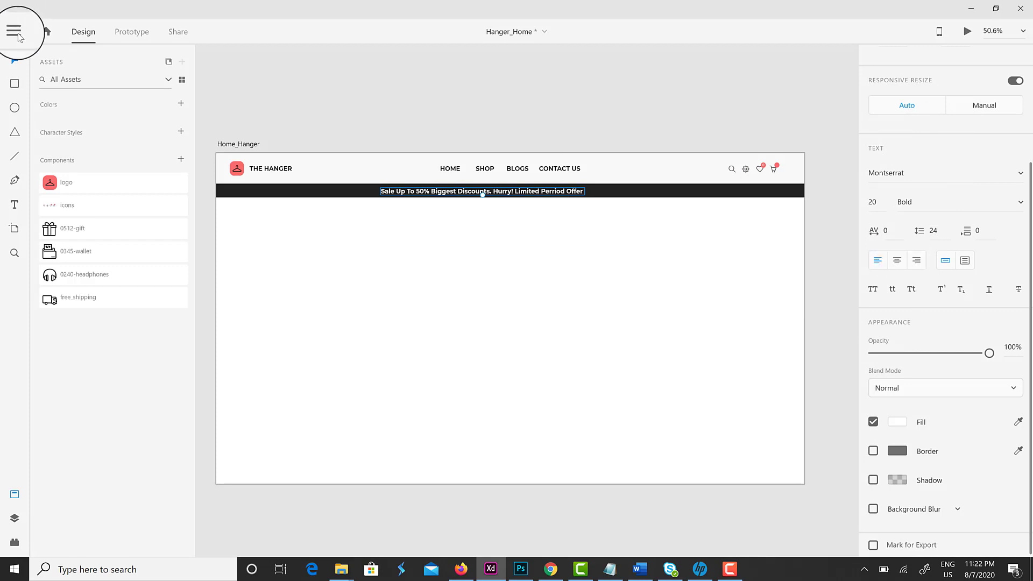
Centre the sale text horizontally and vertically within the strip
{"action": "left_click", "coordinate": [611, 196], "text": "shift"}
{"action": "left_click", "coordinate": [893, 59]}
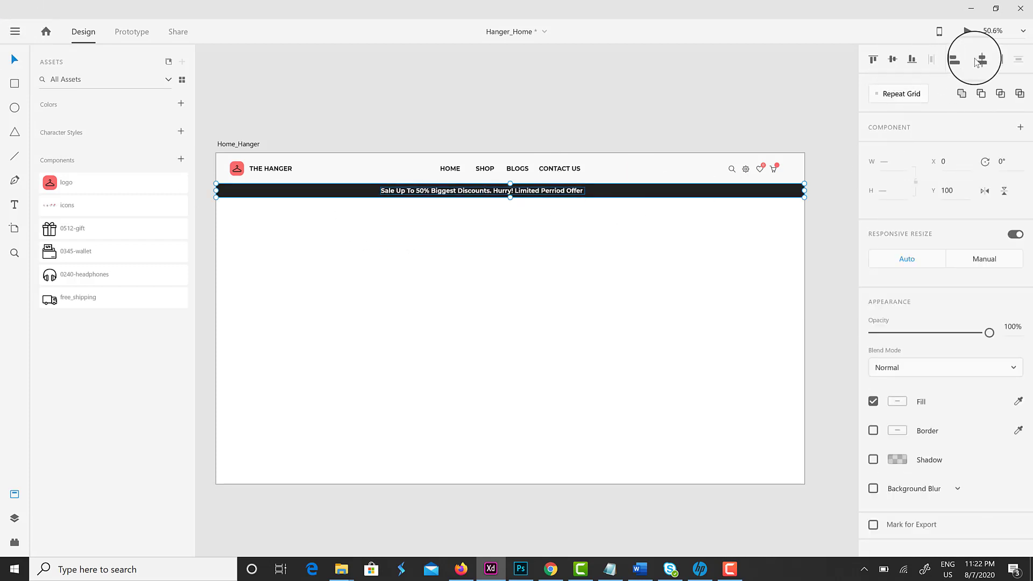
{"action": "left_click", "coordinate": [980, 59]}
{"action": "left_click", "coordinate": [573, 213]}
Colour '50%' in the sale text red
{"action": "double_click", "coordinate": [446, 192]}
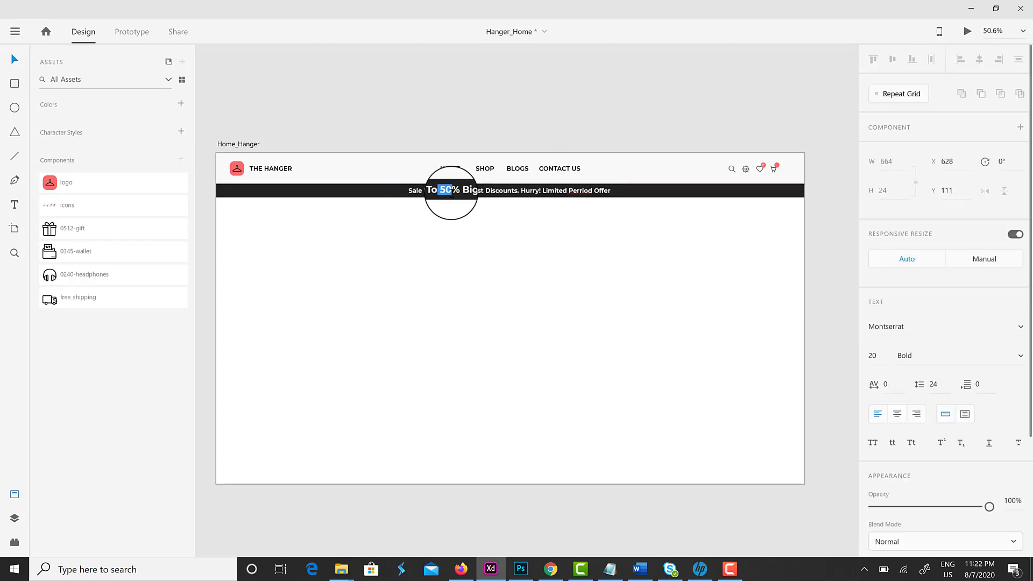
{"action": "scroll", "coordinate": [898, 413], "scroll_direction": "down", "scroll_amount": 3}
{"action": "left_click", "coordinate": [897, 417]}
{"action": "left_click", "coordinate": [824, 488]}
{"action": "left_click", "coordinate": [620, 344]}
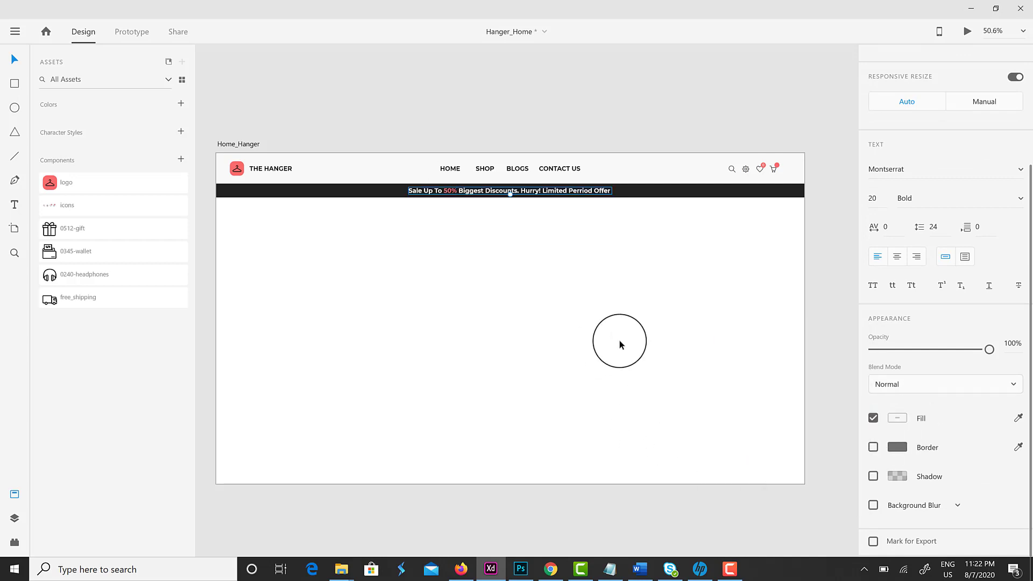
{"action": "left_click", "coordinate": [567, 301]}
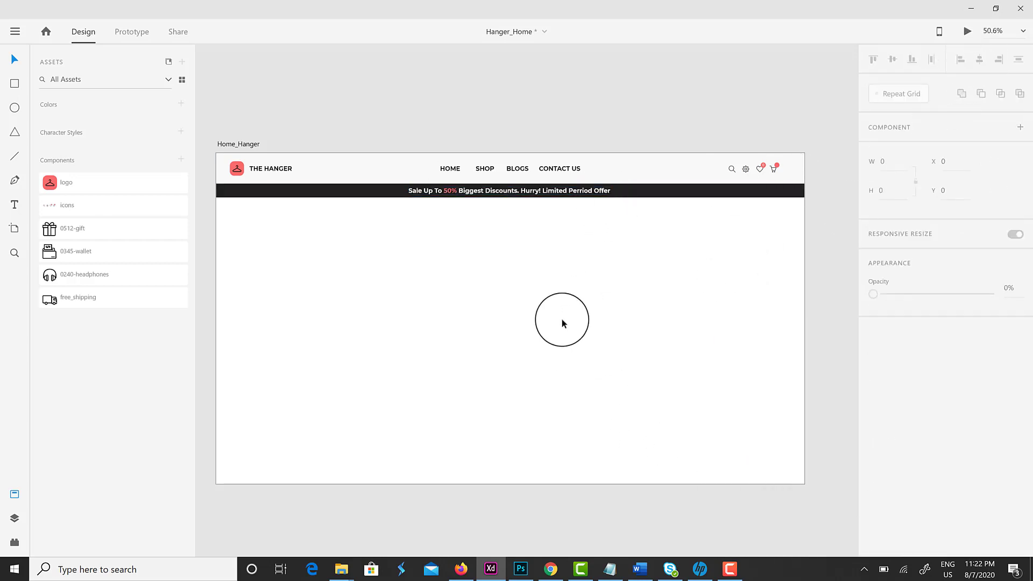
{"action": "left_click", "coordinate": [14, 83]}
Draw a borderless light-grey hero background 800 high below the banner
{"action": "left_click_drag", "start_coordinate": [218, 198], "coordinate": [807, 414]}
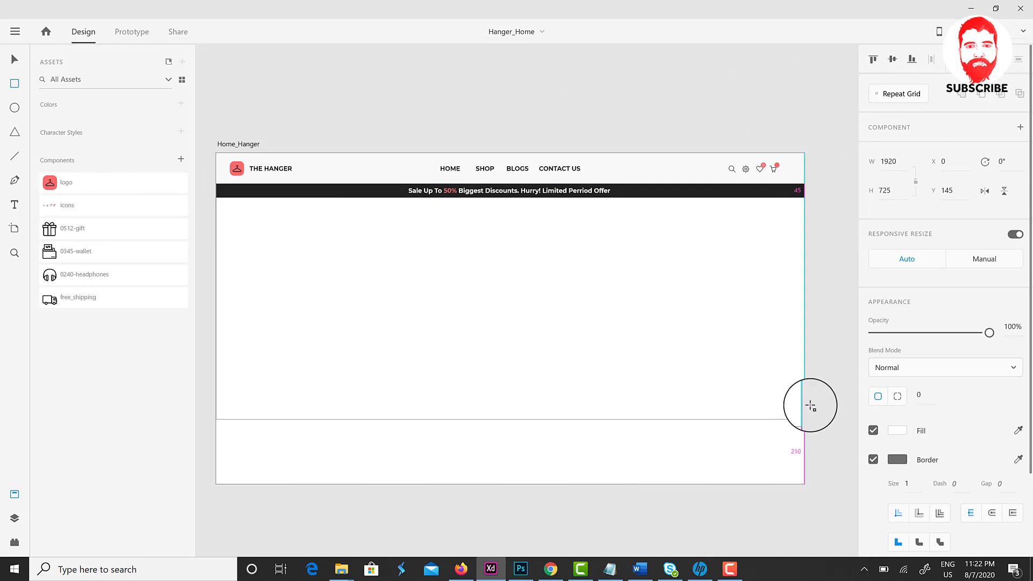
{"action": "left_click", "coordinate": [885, 191]}
{"action": "type", "text": "800"}
{"action": "key", "text": "Return"}
{"action": "left_click", "coordinate": [873, 459]}
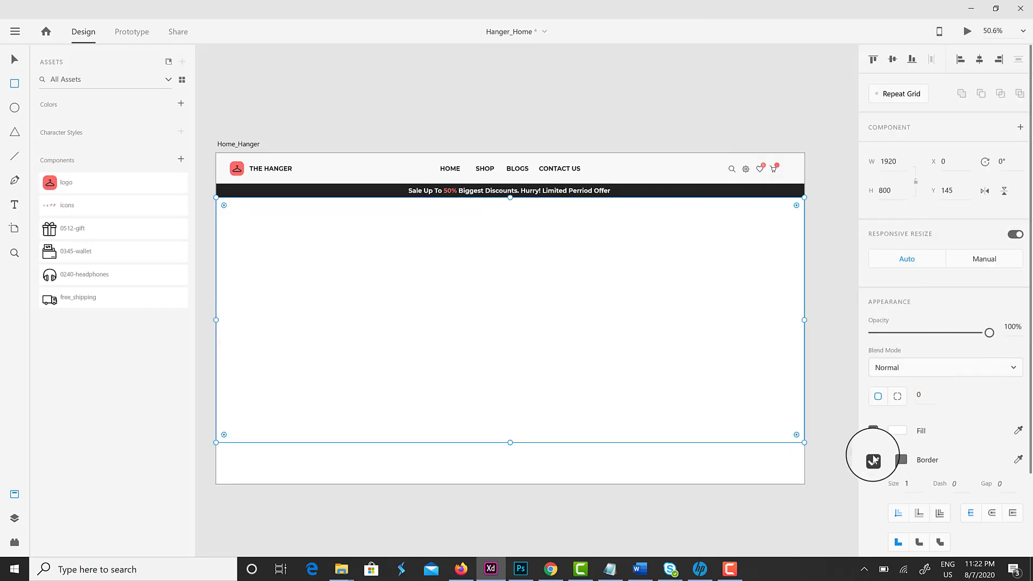
{"action": "left_click", "coordinate": [897, 431]}
{"action": "left_click", "coordinate": [810, 512]}
{"action": "left_click", "coordinate": [93, 110]}
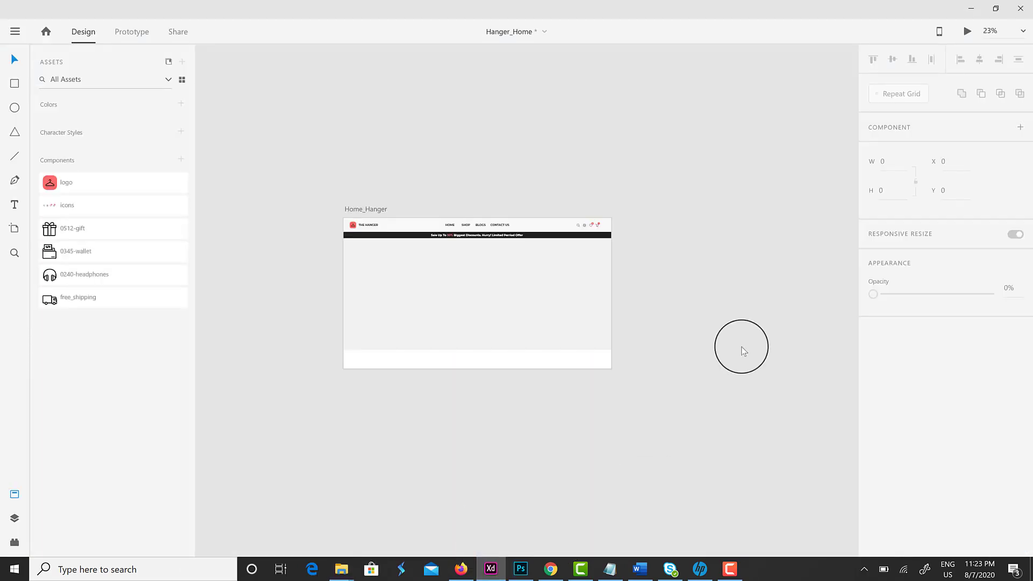
Bring in the model photo, shrink it against the right edge, and extend the hero background downward
{"action": "left_click_drag", "start_coordinate": [743, 346], "coordinate": [542, 307]}
{"action": "scroll", "coordinate": [543, 307], "scroll_direction": "up", "scroll_amount": 1}
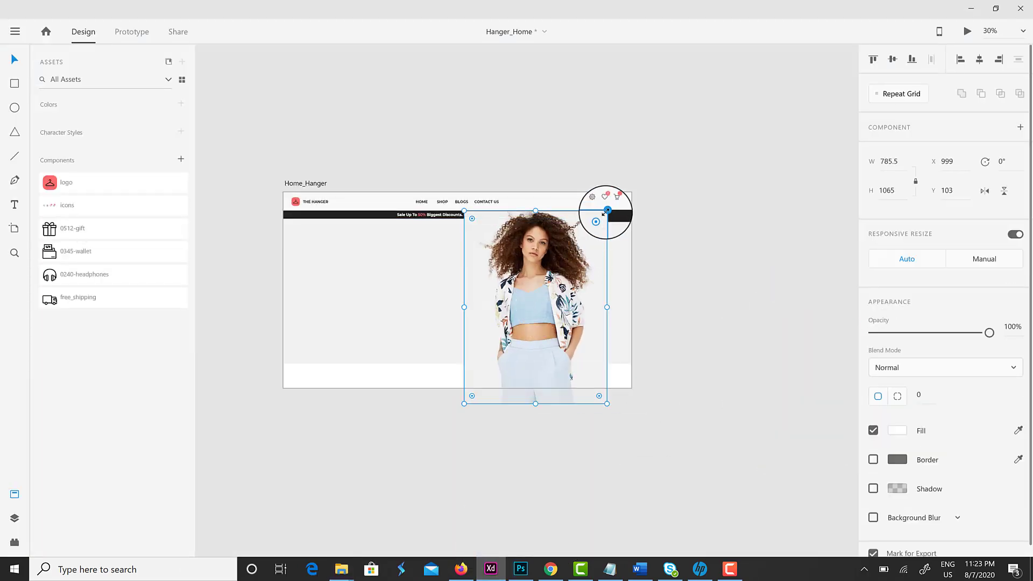
{"action": "left_click_drag", "start_coordinate": [605, 211], "coordinate": [578, 231]}
{"action": "left_click_drag", "start_coordinate": [570, 300], "coordinate": [605, 304]}
{"action": "left_click", "coordinate": [481, 359]}
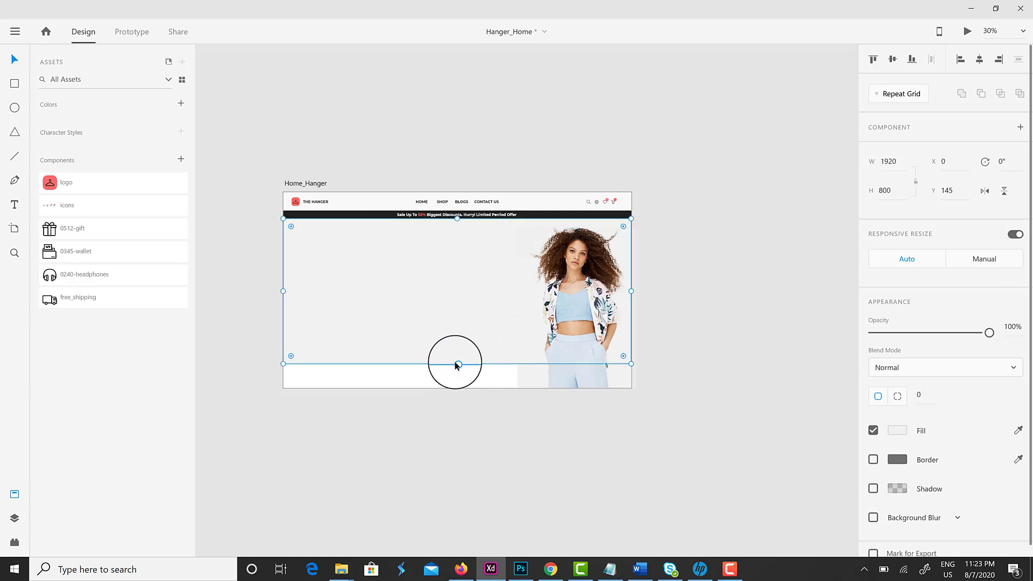
{"action": "left_click_drag", "start_coordinate": [457, 365], "coordinate": [453, 394]}
{"action": "left_click", "coordinate": [606, 339]}
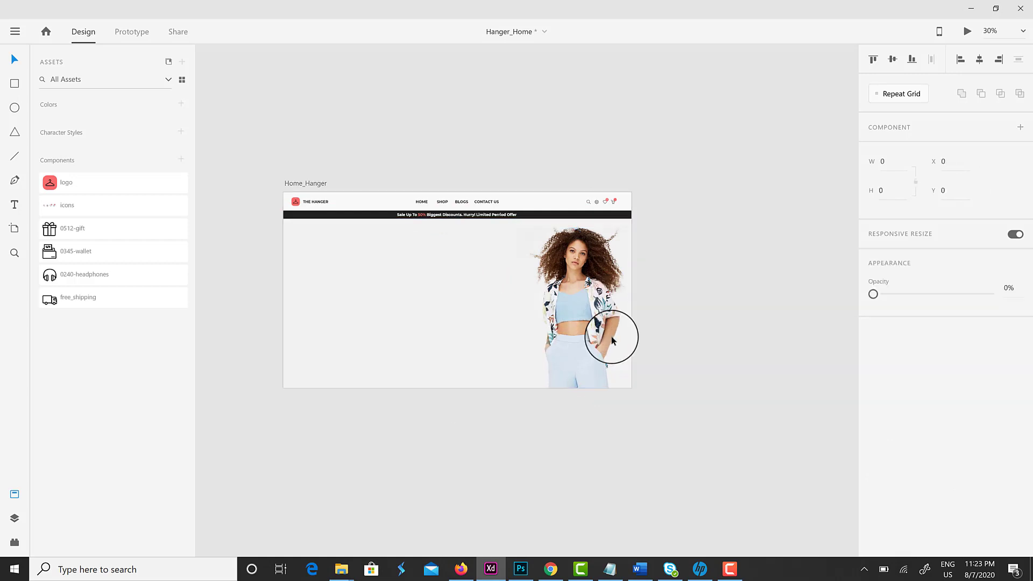
Paste the hero heading and shrink the Women's Fashion line to font size 40
{"action": "left_click", "coordinate": [666, 373]}
{"action": "type", "text": "Women’s Fashion Basic Jogging Trousers"}
{"action": "triple_click", "coordinate": [438, 289]}
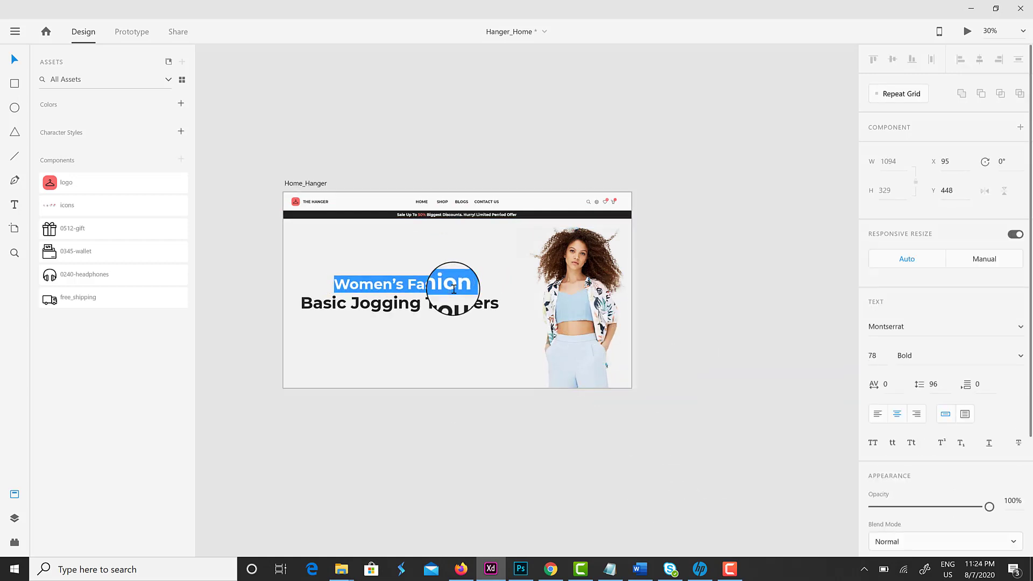
{"action": "key", "text": "ctrl+shift+comma"}
{"action": "key", "text": "ctrl+shift+comma"}
{"action": "key", "text": "ctrl+shift+comma"}
{"action": "key", "text": "ctrl+shift+comma"}
{"action": "key", "text": "ctrl+shift+comma"}
{"action": "key", "text": "ctrl+shift+comma"}
{"action": "key", "text": "ctrl+shift+comma"}
{"action": "key", "text": "ctrl+shift+comma"}
{"action": "key", "text": "ctrl+shift+comma"}
{"action": "key", "text": "ctrl+shift+comma"}
{"action": "key", "text": "ctrl+shift+comma"}
{"action": "key", "text": "ctrl+shift+comma"}
{"action": "key", "text": "ctrl+shift+comma"}
{"action": "key", "text": "ctrl+shift+comma"}
{"action": "key", "text": "ctrl+shift+comma"}
{"action": "key", "text": "ctrl+shift+comma"}
{"action": "key", "text": "ctrl+shift+comma"}
{"action": "key", "text": "ctrl+shift+comma"}
{"action": "key", "text": "ctrl+shift+comma"}
{"action": "key", "text": "ctrl+shift+comma"}
{"action": "left_click", "coordinate": [878, 363]}
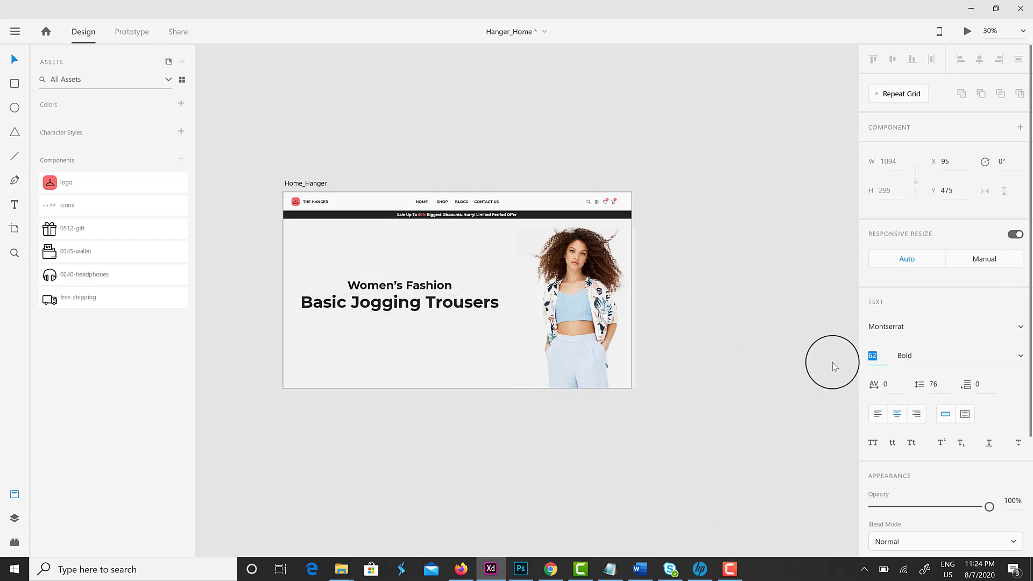
{"action": "type", "text": "40"}
{"action": "key", "text": "Return"}
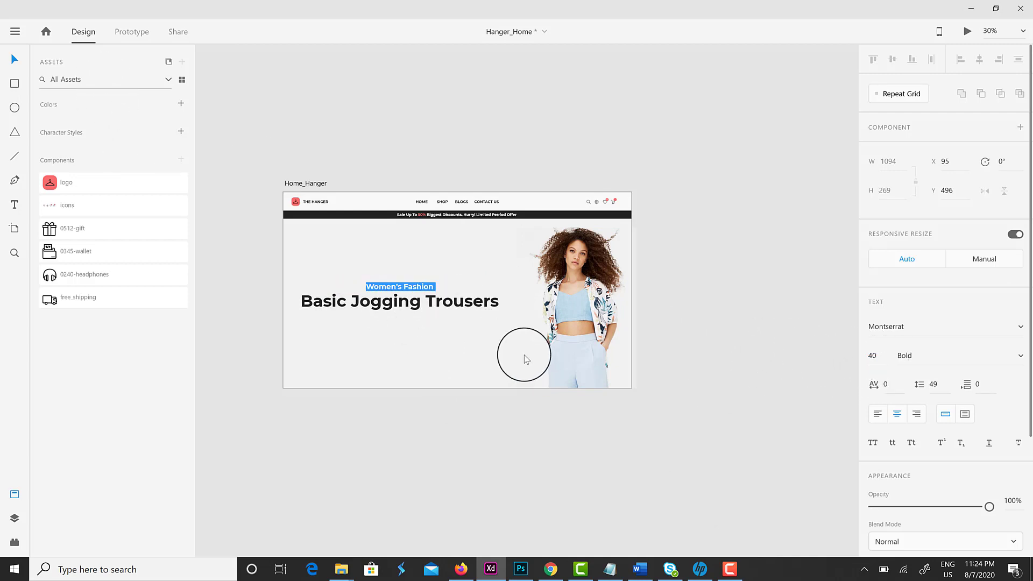
Set the headline's line spacing to 50, then to 120
{"action": "left_click", "coordinate": [11, 62]}
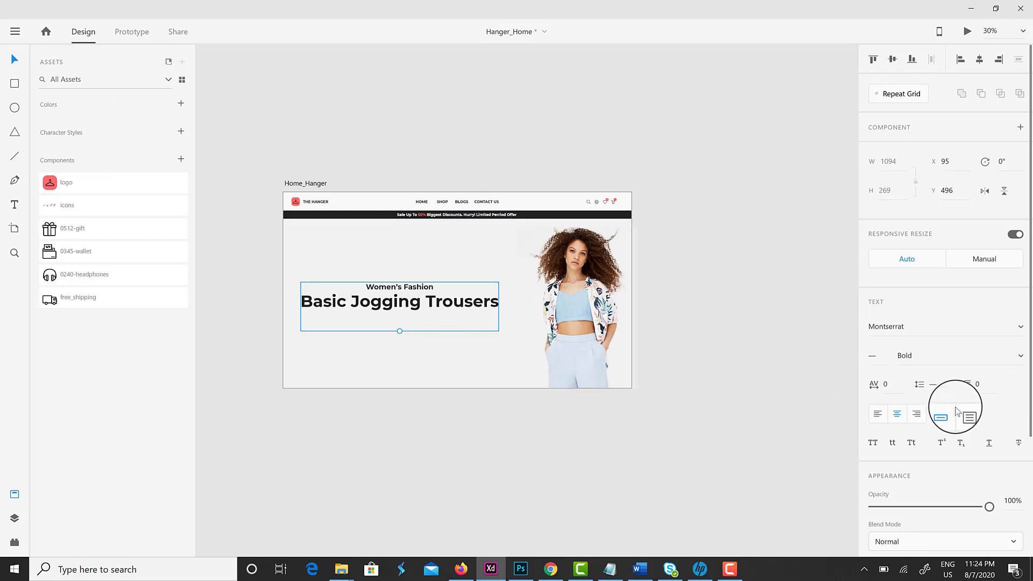
{"action": "type", "text": "50"}
{"action": "key", "text": "Return"}
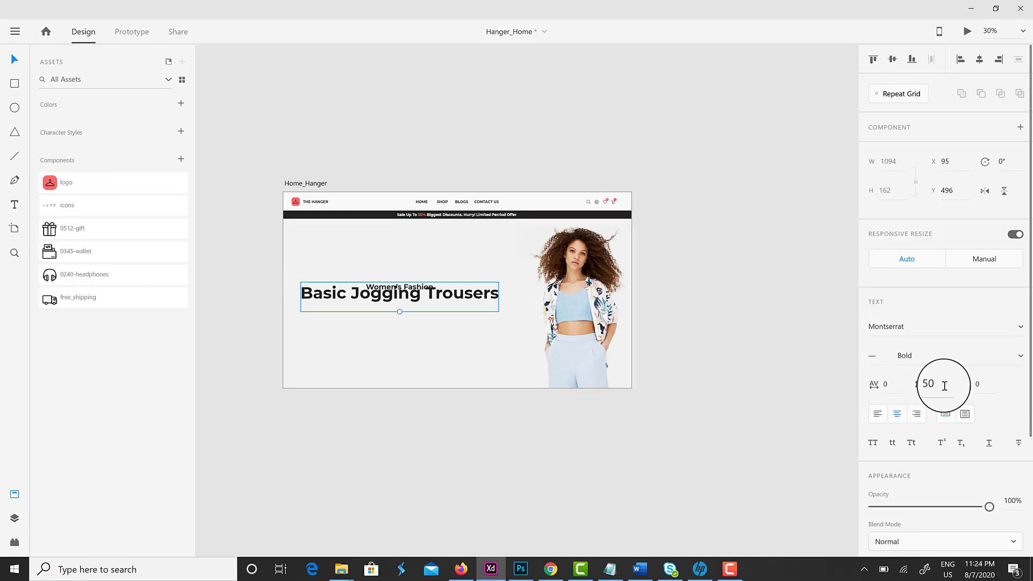
{"action": "type", "text": "120"}
{"action": "key", "text": "Return"}
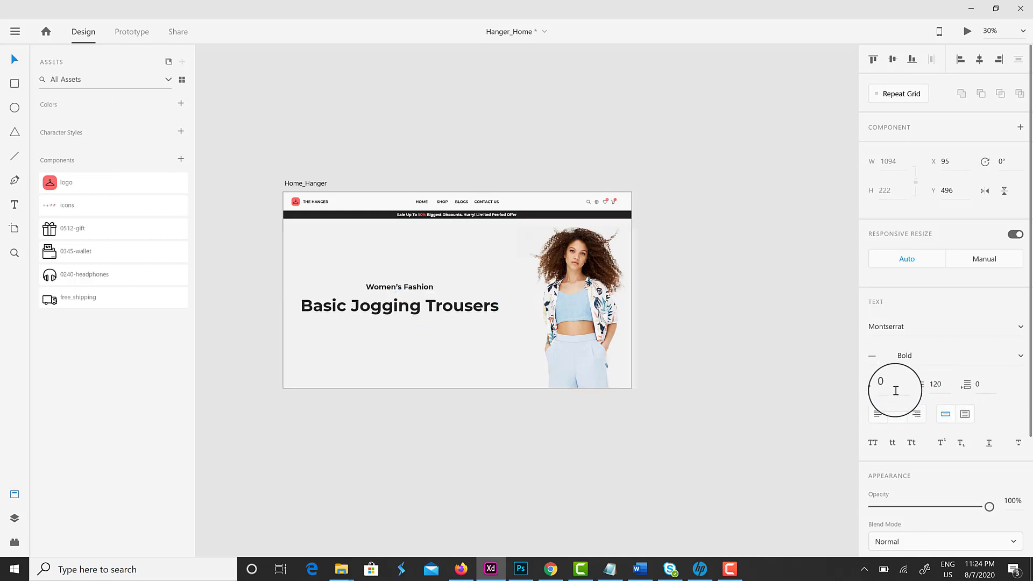
Draw a thin red line under Women's Fashion with the Line tool
{"action": "key", "text": "l"}
{"action": "left_click_drag", "start_coordinate": [355, 294], "coordinate": [440, 293]}
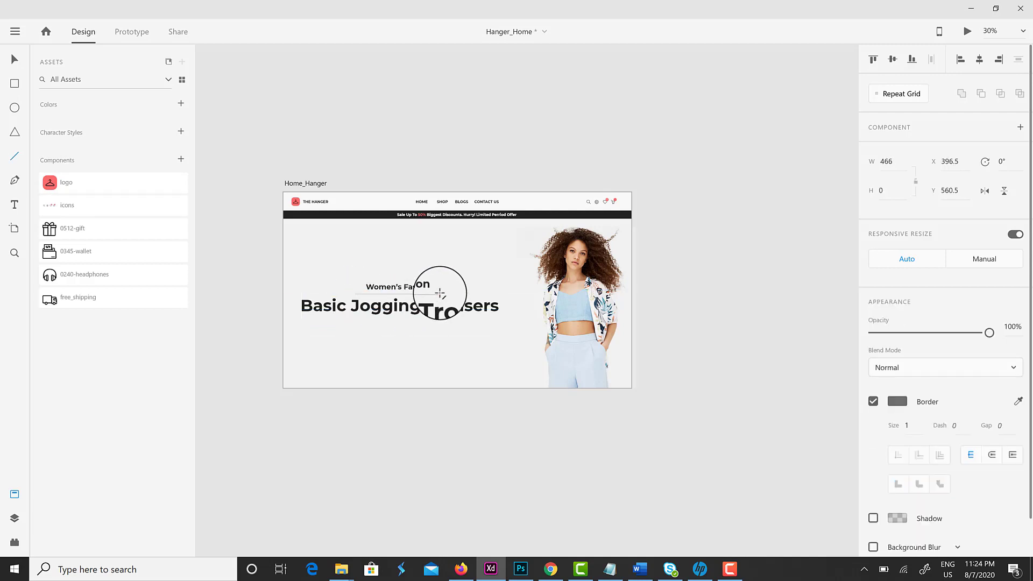
{"action": "left_click", "coordinate": [16, 63]}
{"action": "left_click", "coordinate": [896, 401]}
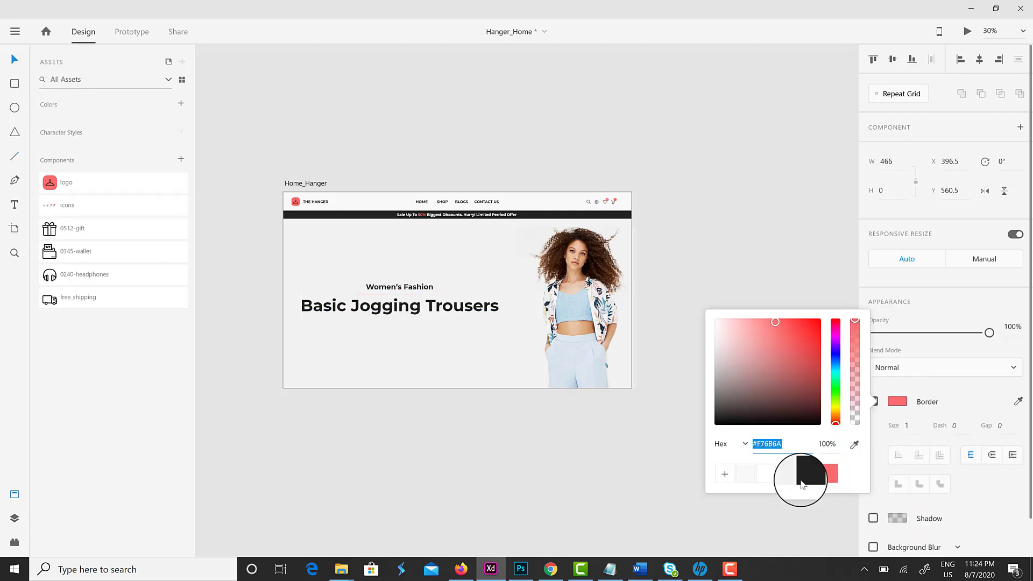
{"action": "left_click", "coordinate": [533, 443]}
Nudge the Basic Jogging Trousers headline slightly left to align it
{"action": "scroll", "coordinate": [392, 275], "scroll_direction": "up", "scroll_amount": 2}
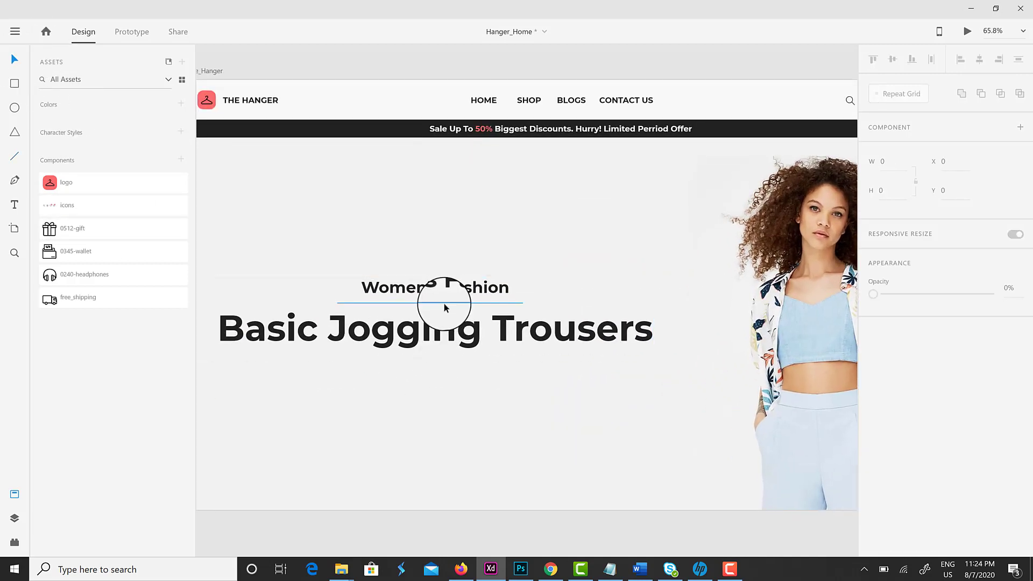
{"action": "left_click", "coordinate": [444, 301]}
{"action": "left_click_drag", "start_coordinate": [450, 302], "coordinate": [443, 302]}
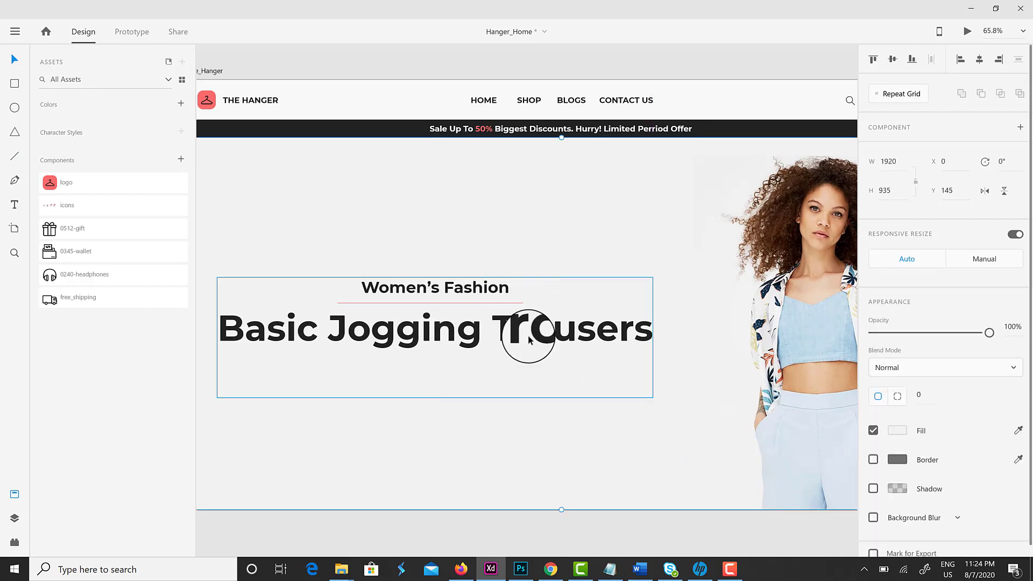
{"action": "scroll", "coordinate": [525, 339], "scroll_direction": "down", "scroll_amount": 3}
{"action": "double_click", "coordinate": [568, 338]}
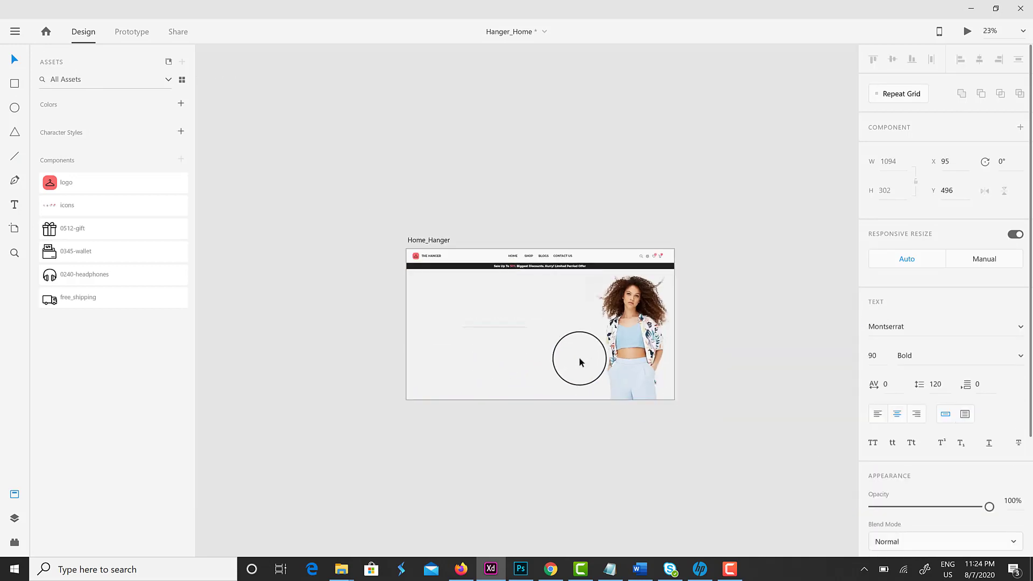
{"action": "left_click", "coordinate": [574, 435]}
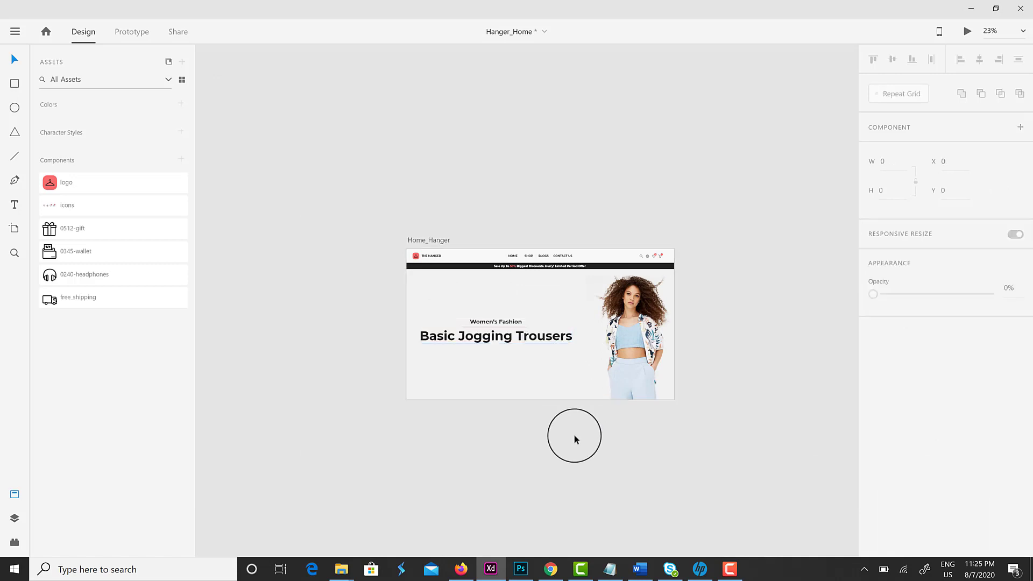
{"action": "scroll", "coordinate": [557, 341], "scroll_direction": "up", "scroll_amount": 2}
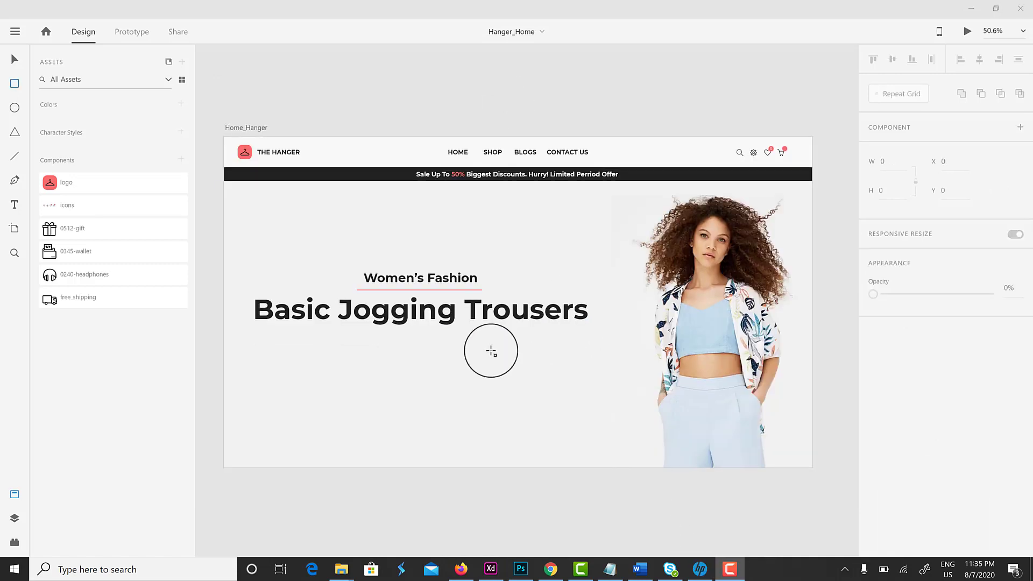
Draw a red rectangle below the headline and add 'SHOP NOW' text at size 20
{"action": "left_click_drag", "start_coordinate": [379, 341], "coordinate": [452, 362]}
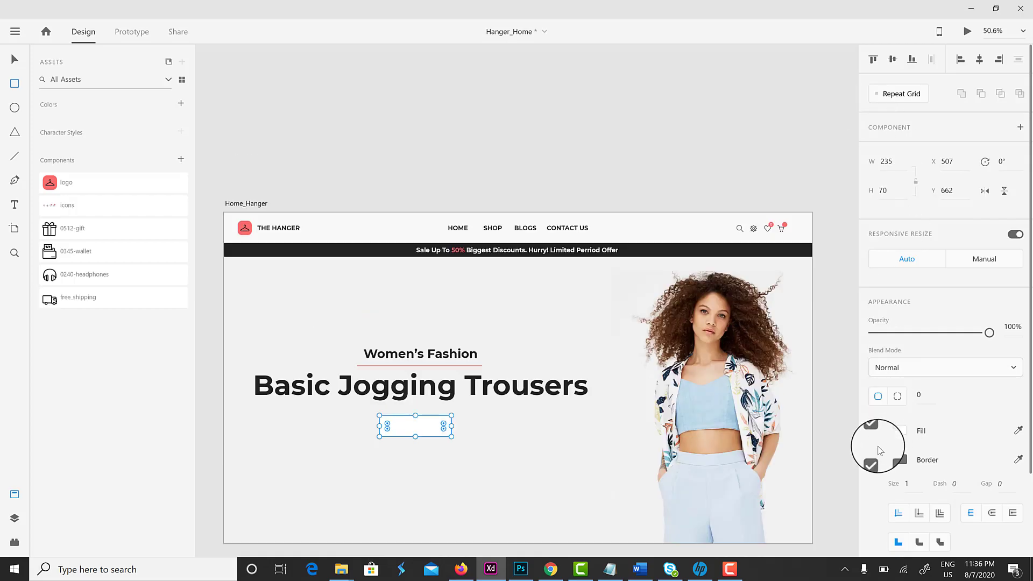
{"action": "left_click", "coordinate": [897, 430]}
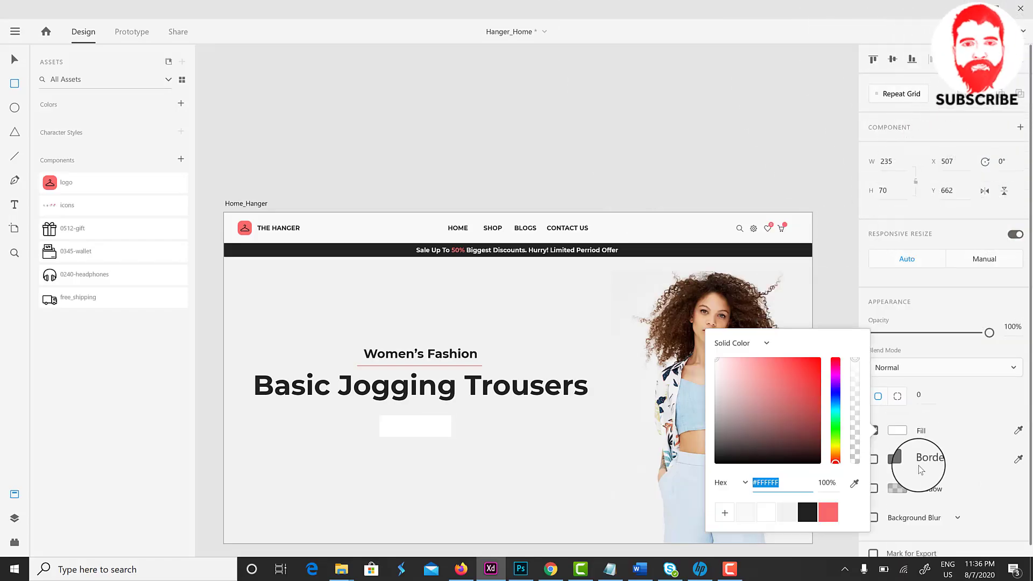
{"action": "left_click", "coordinate": [829, 512]}
{"action": "left_click", "coordinate": [15, 205]}
{"action": "left_click", "coordinate": [397, 429]}
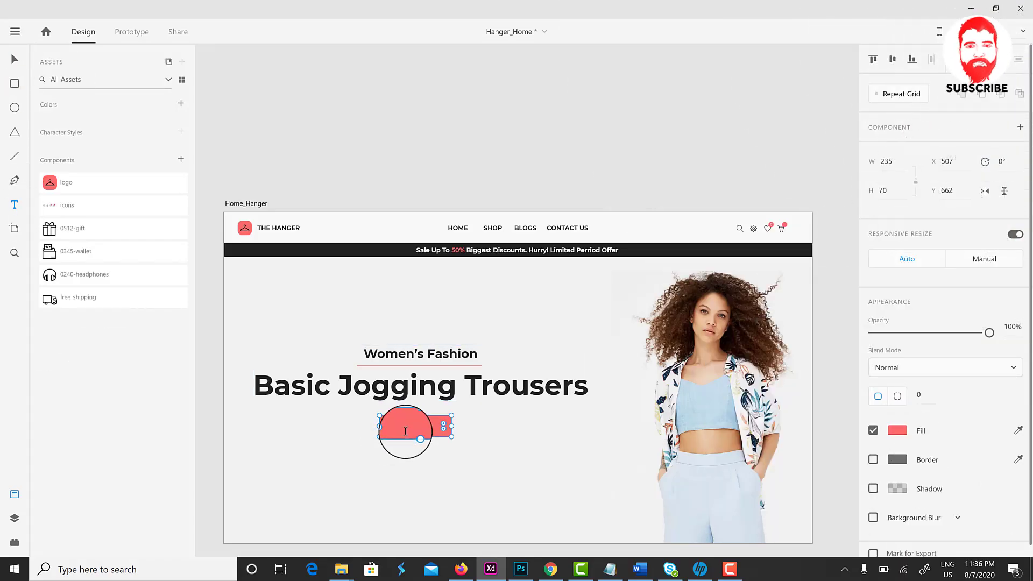
{"action": "type", "text": "SHOP NOW"}
{"action": "scroll", "coordinate": [588, 397], "scroll_direction": "up", "scroll_amount": 1}
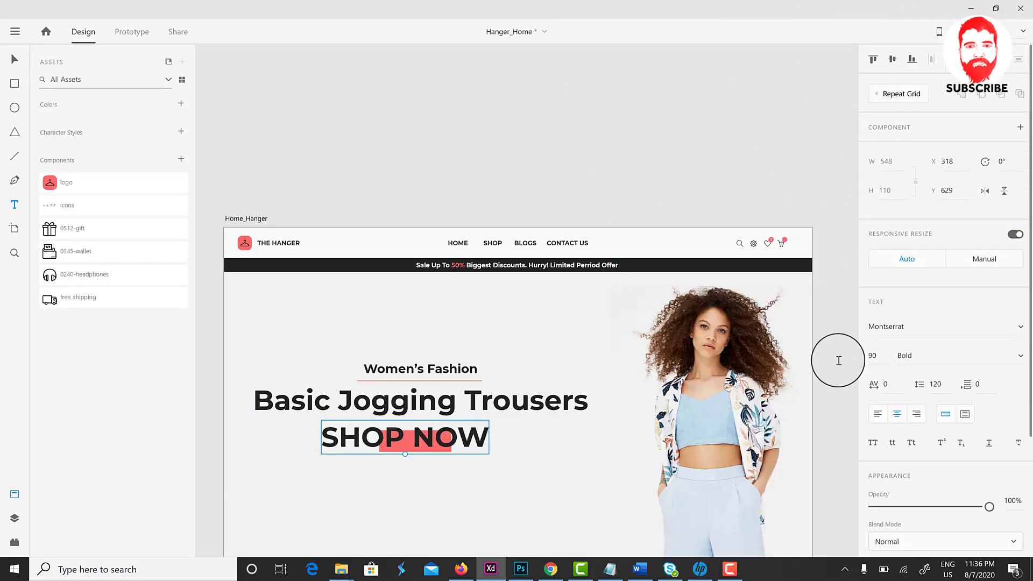
{"action": "left_click", "coordinate": [872, 355]}
{"action": "type", "text": "20"}
{"action": "key", "text": "Return"}
{"action": "key", "text": "Escape"}
Centre SHOP NOW on the rectangle and group them as 'shop now BTN'
{"action": "left_click", "coordinate": [419, 440], "text": "shift"}
{"action": "left_click", "coordinate": [893, 59]}
{"action": "left_click", "coordinate": [980, 59]}
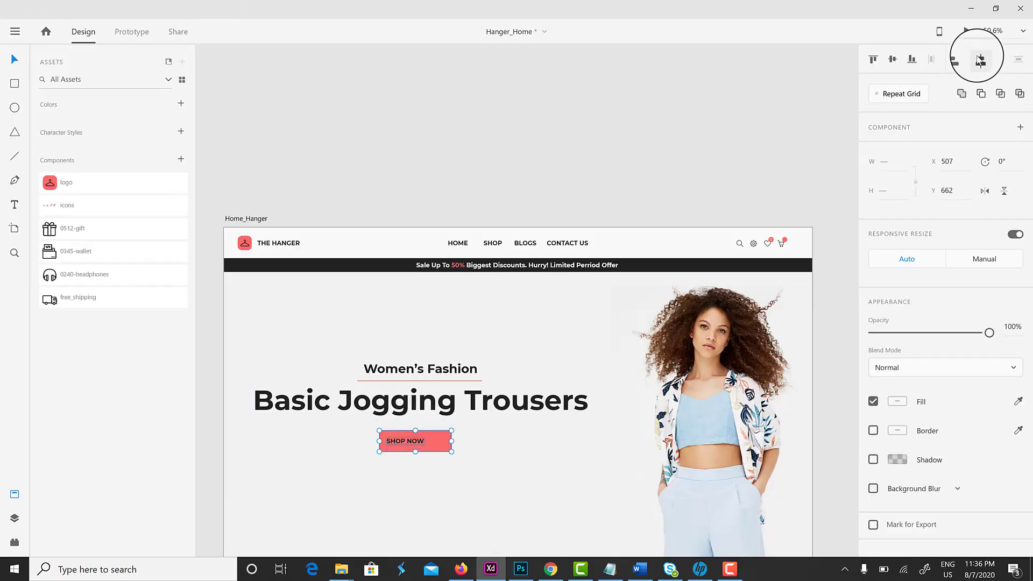
{"action": "key", "text": "ctrl+g"}
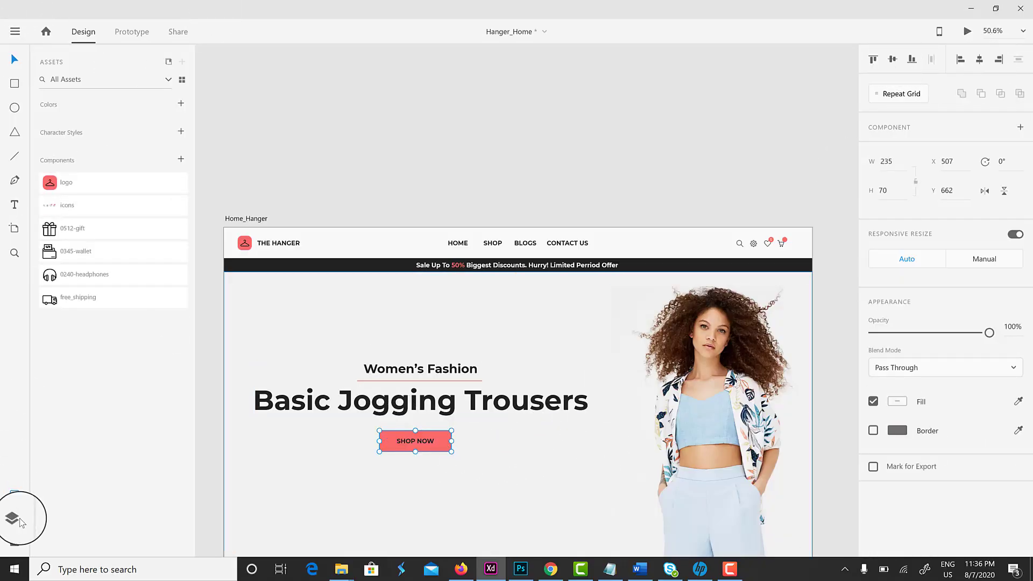
{"action": "left_click", "coordinate": [12, 518]}
{"action": "double_click", "coordinate": [65, 103]}
{"action": "type", "text": "shop now BT"}
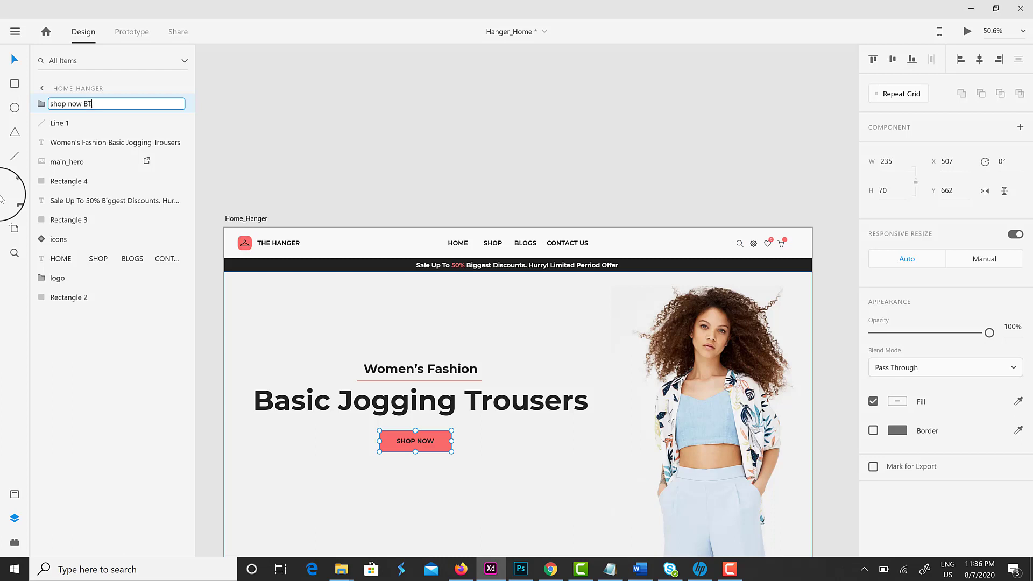
{"action": "type", "text": "N"}
{"action": "key", "text": "Return"}
Review the hero and begin a chevron path at its right edge
{"action": "left_click", "coordinate": [301, 401]}
{"action": "left_click", "coordinate": [554, 484]}
{"action": "left_click_drag", "start_coordinate": [514, 493], "coordinate": [506, 437]}
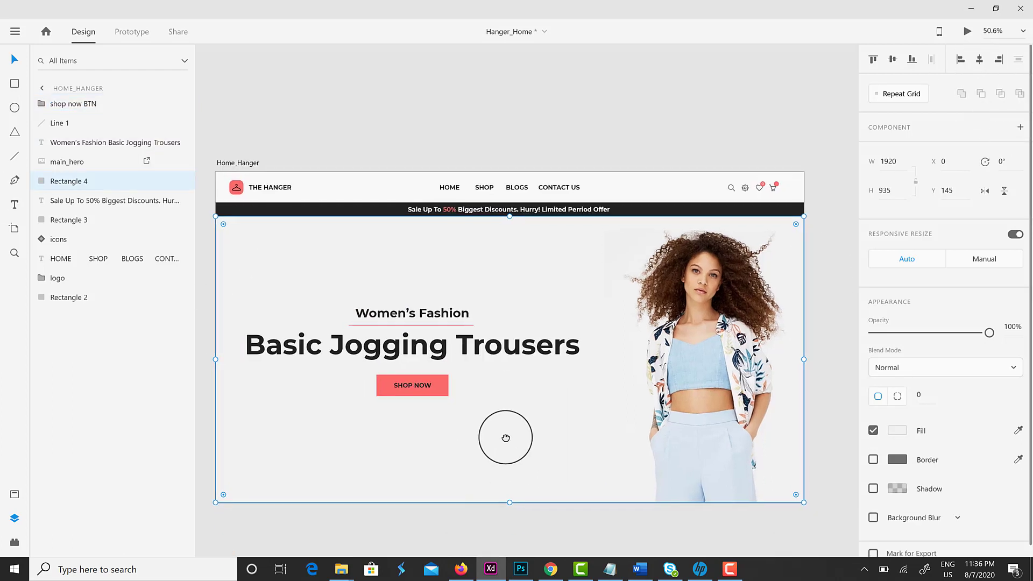
{"action": "left_click", "coordinate": [73, 103]}
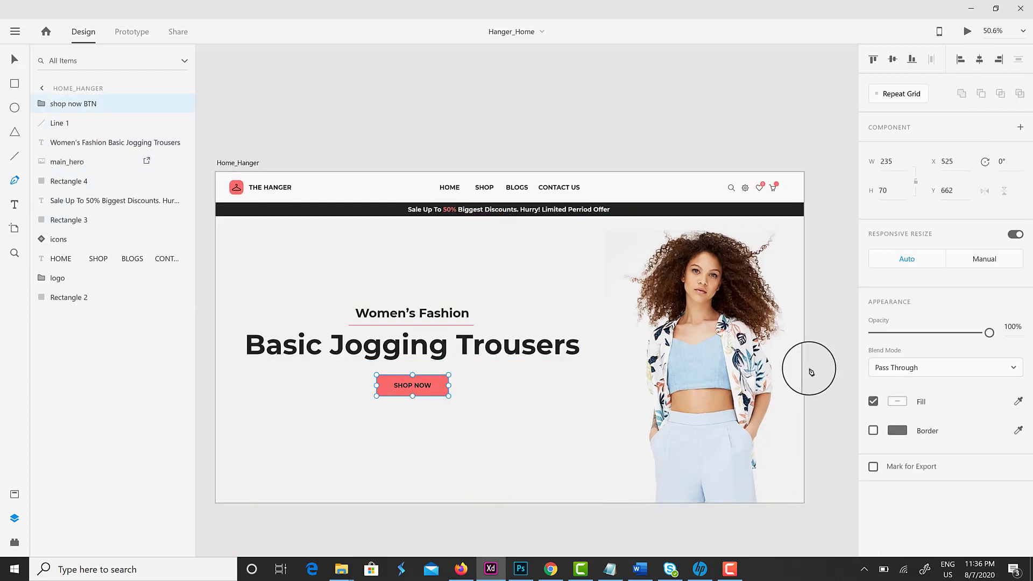
{"action": "left_click", "coordinate": [791, 340]}
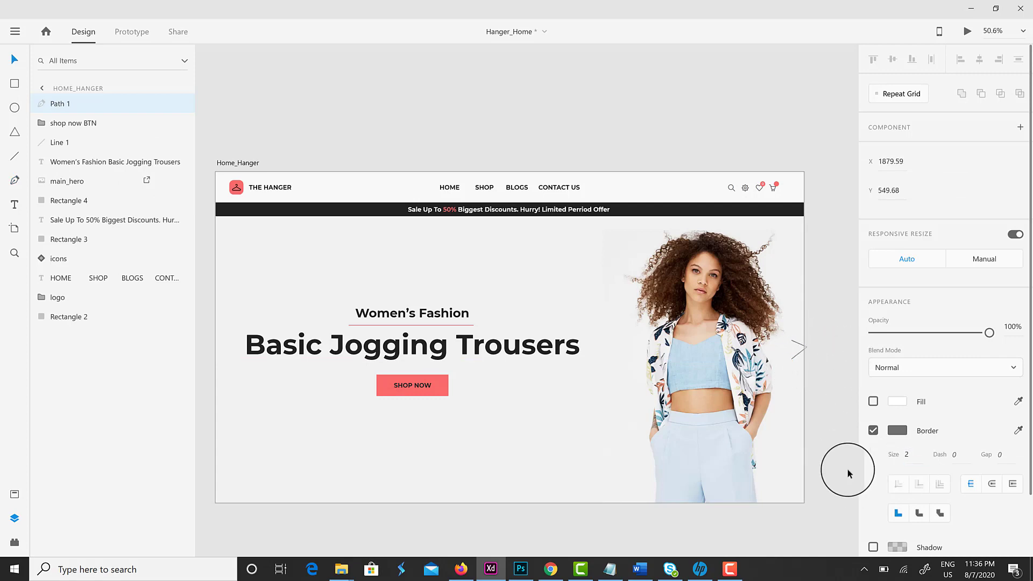
Finish the chevron, shrink it to a small arrow and sharpen its tip
{"action": "scroll", "coordinate": [818, 363], "scroll_direction": "up", "scroll_amount": 5}
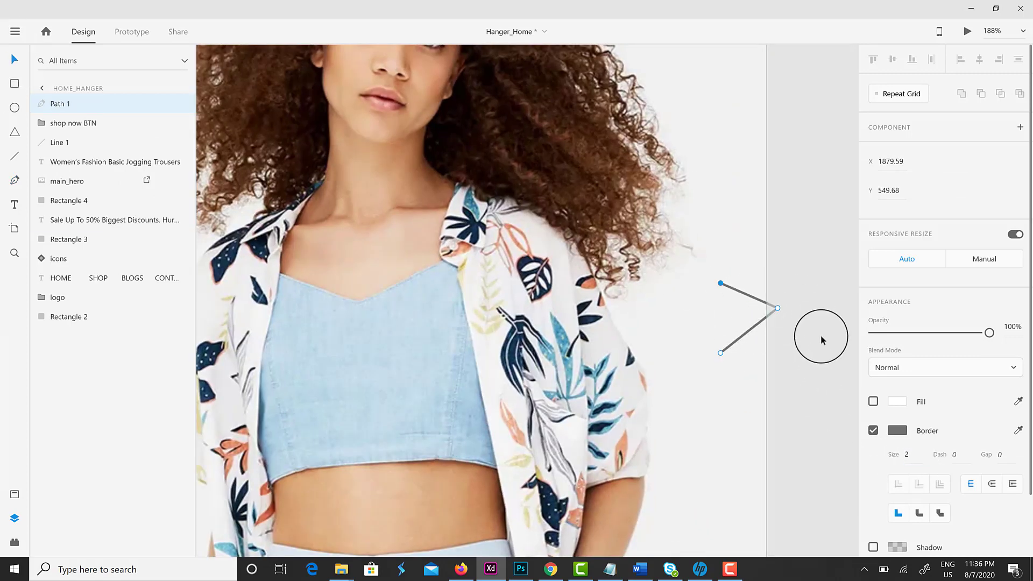
{"action": "key", "text": "Escape"}
{"action": "left_click_drag", "start_coordinate": [777, 279], "coordinate": [759, 297]}
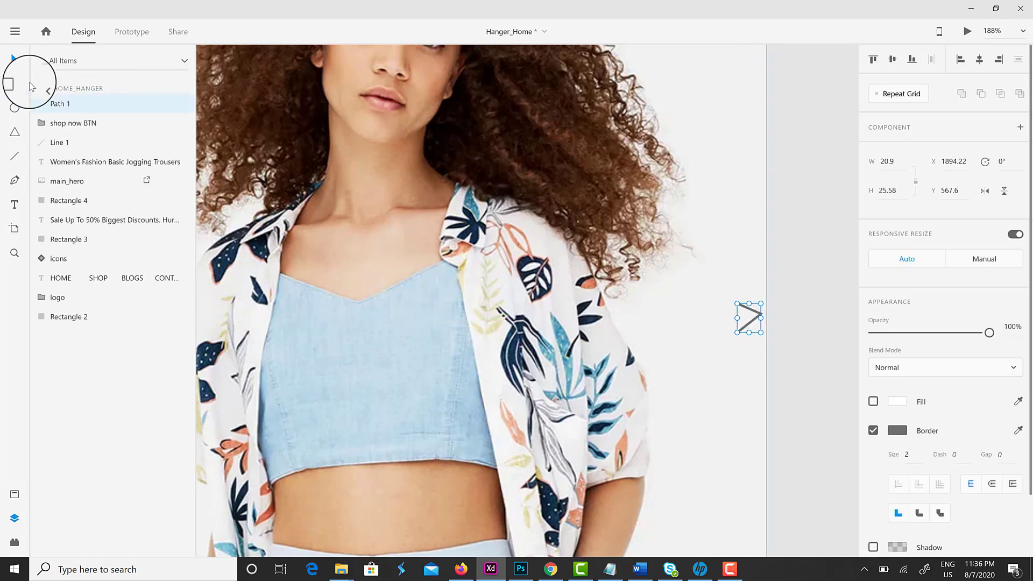
{"action": "scroll", "coordinate": [767, 310], "scroll_direction": "up", "scroll_amount": 3}
{"action": "double_click", "coordinate": [731, 324]}
{"action": "double_click", "coordinate": [731, 326]}
{"action": "left_click_drag", "start_coordinate": [733, 336], "coordinate": [692, 369]}
{"action": "scroll", "coordinate": [692, 369], "scroll_direction": "down", "scroll_amount": 8}
{"action": "scroll", "coordinate": [692, 371], "scroll_direction": "up", "scroll_amount": 3}
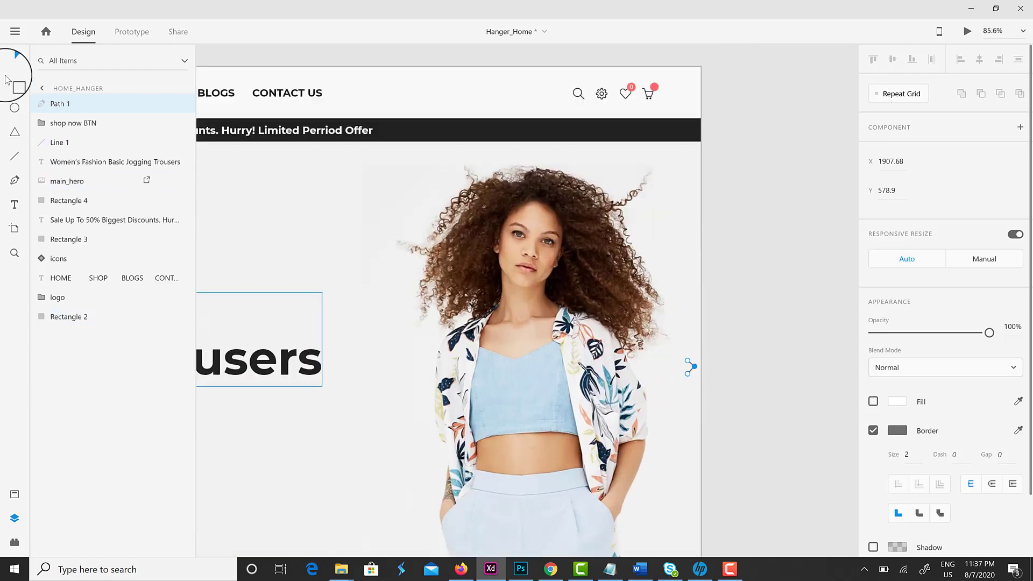
{"action": "key", "text": "Escape"}
Rename the chevron's layer to 'arrow right'
{"action": "scroll", "coordinate": [782, 325], "scroll_direction": "down", "scroll_amount": 2}
{"action": "scroll", "coordinate": [781, 325], "scroll_direction": "left", "scroll_amount": 2}
{"action": "left_click", "coordinate": [779, 302]}
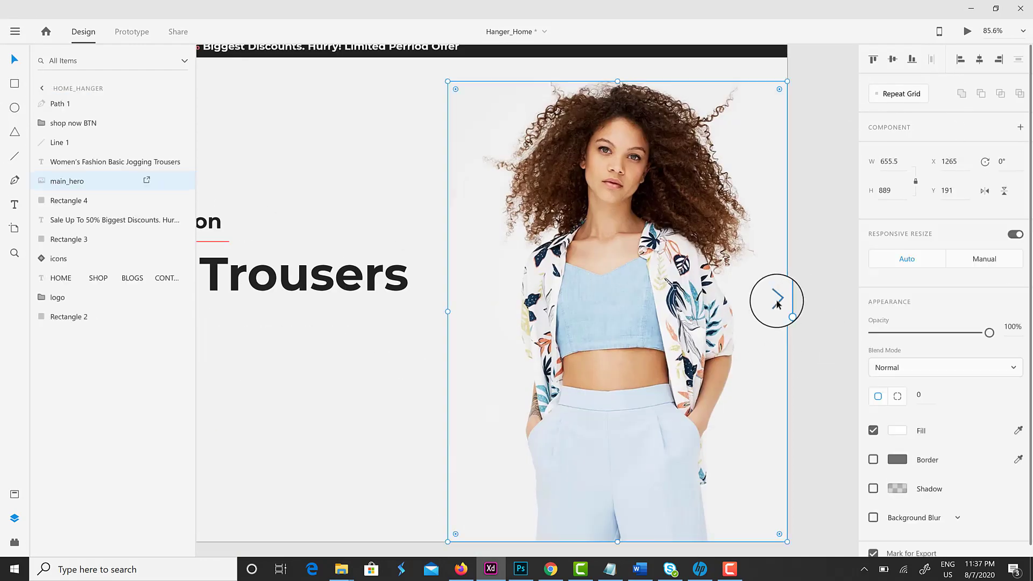
{"action": "left_click", "coordinate": [779, 300]}
{"action": "scroll", "coordinate": [807, 322], "scroll_direction": "down", "scroll_amount": 3}
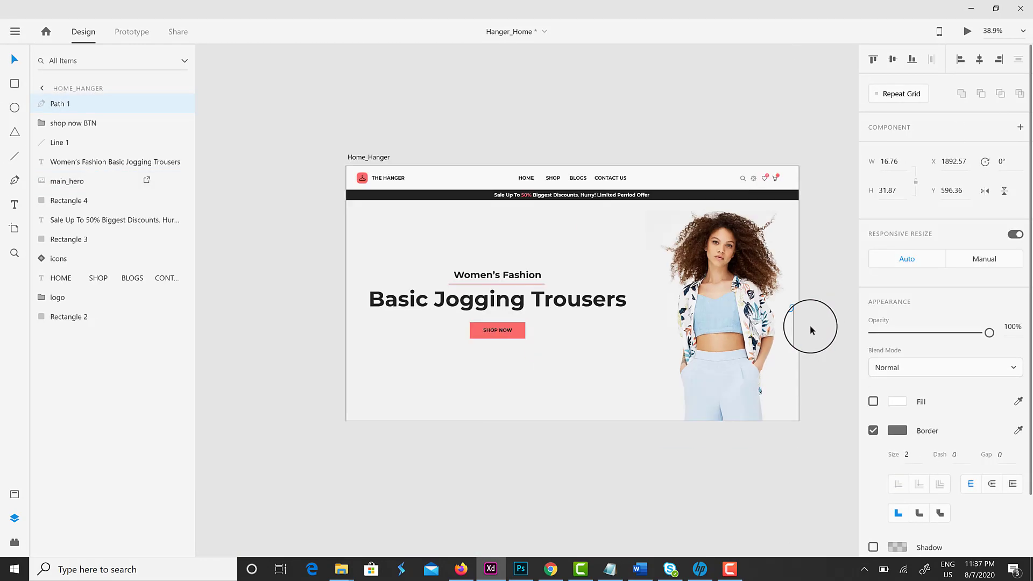
{"action": "double_click", "coordinate": [62, 105]}
{"action": "type", "text": "aro"}
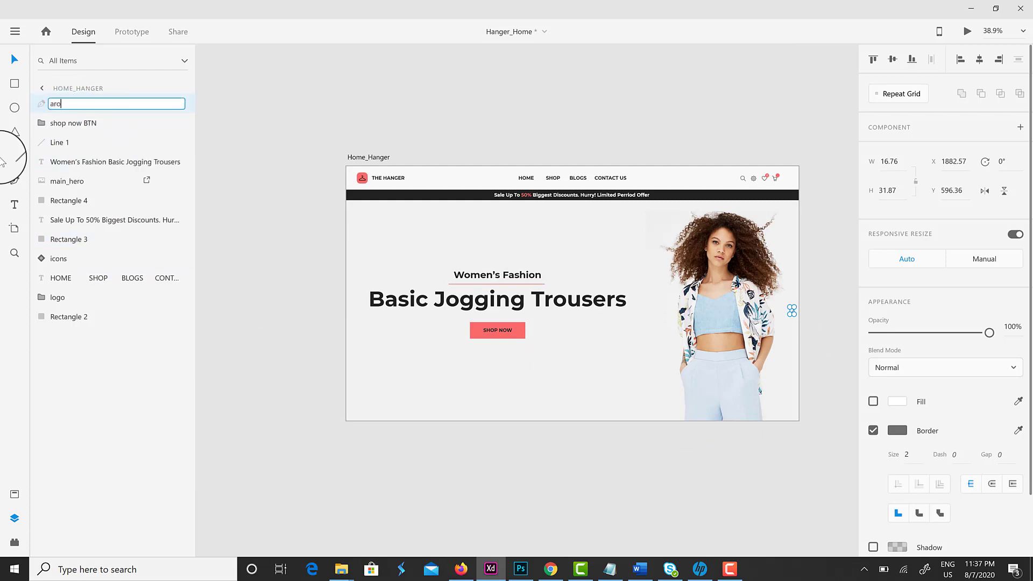
{"action": "key", "text": "BackSpace"}
{"action": "type", "text": "row right"}
{"action": "key", "text": "Return"}
Duplicate the arrow and align the copy to the artboard's left edge
{"action": "left_click", "coordinate": [105, 169]}
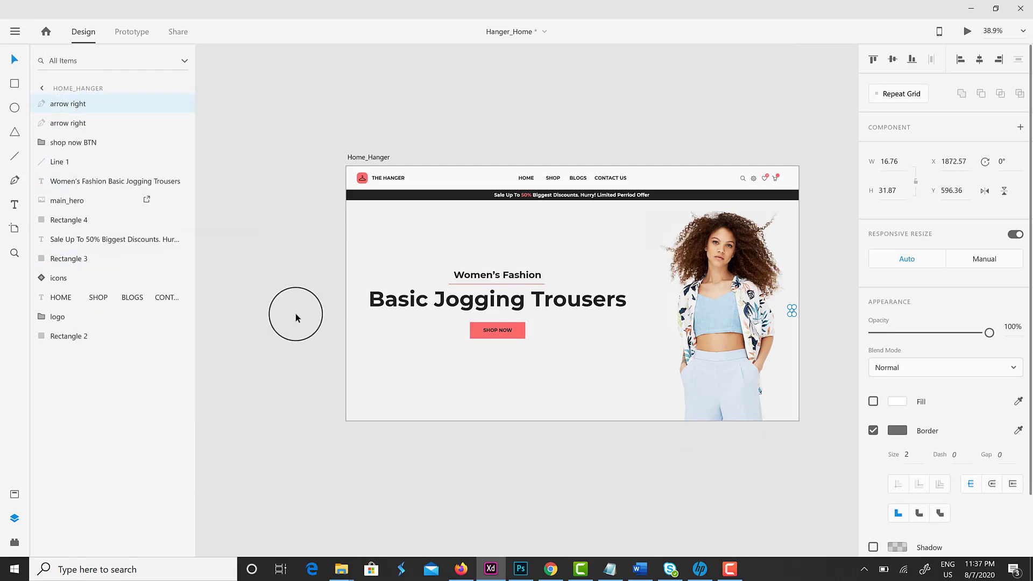
{"action": "left_click", "coordinate": [961, 59]}
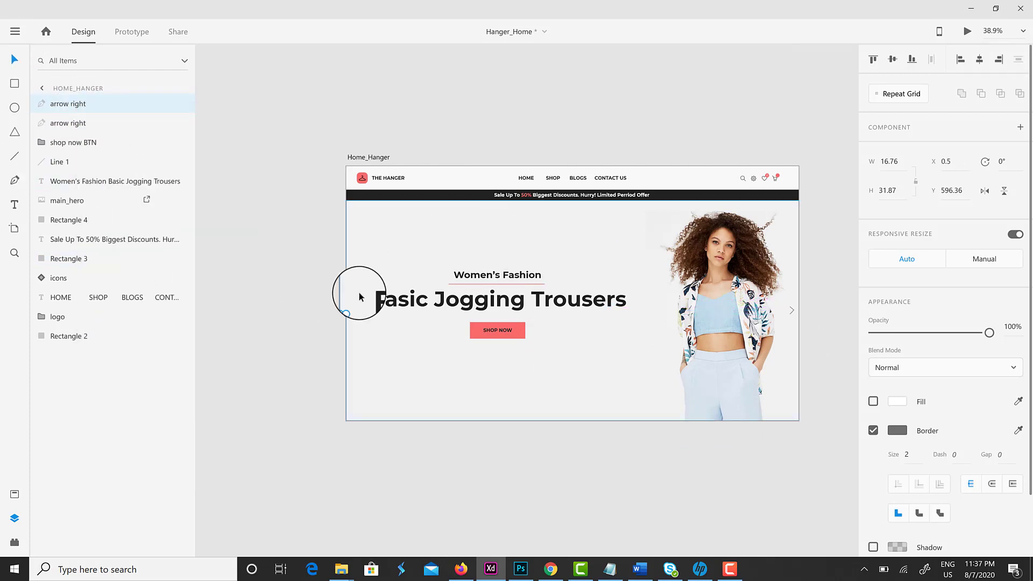
{"action": "scroll", "coordinate": [366, 285], "scroll_direction": "up", "scroll_amount": 8}
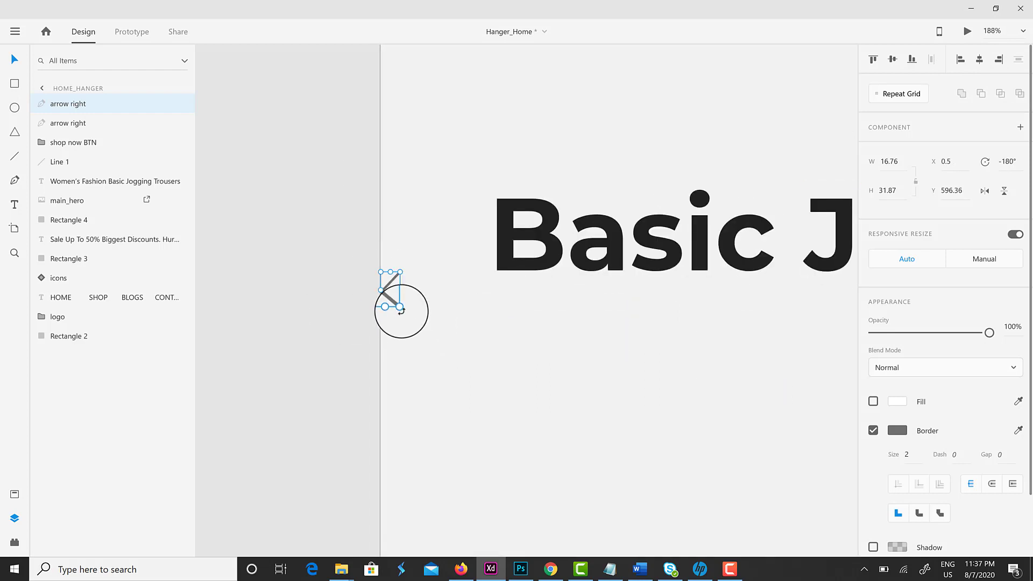
{"action": "scroll", "coordinate": [401, 311], "scroll_direction": "down", "scroll_amount": 10}
{"action": "key", "text": "Escape"}
{"action": "key", "text": "ctrl+0"}
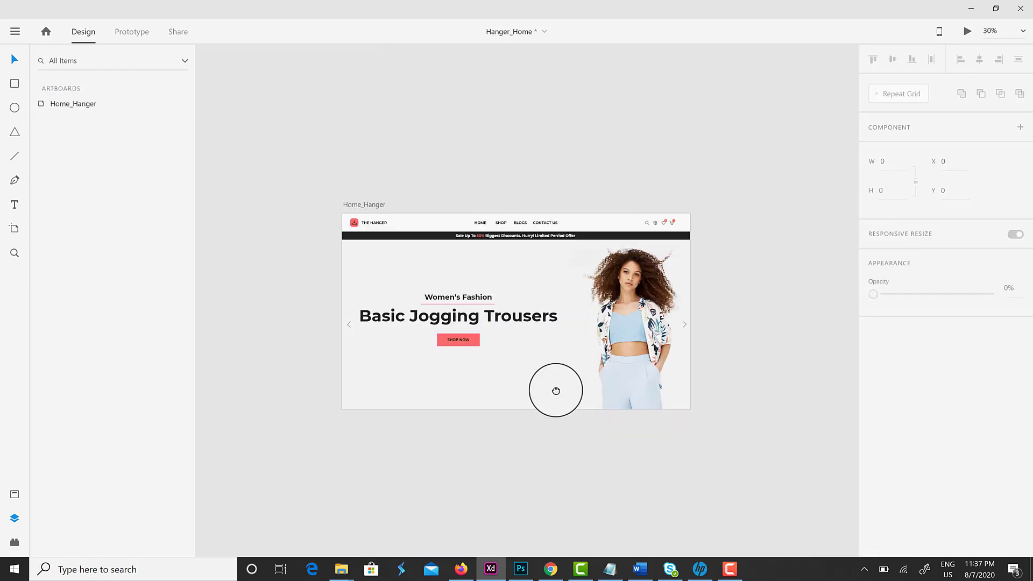
{"action": "scroll", "coordinate": [503, 370], "scroll_direction": "down", "scroll_amount": 2}
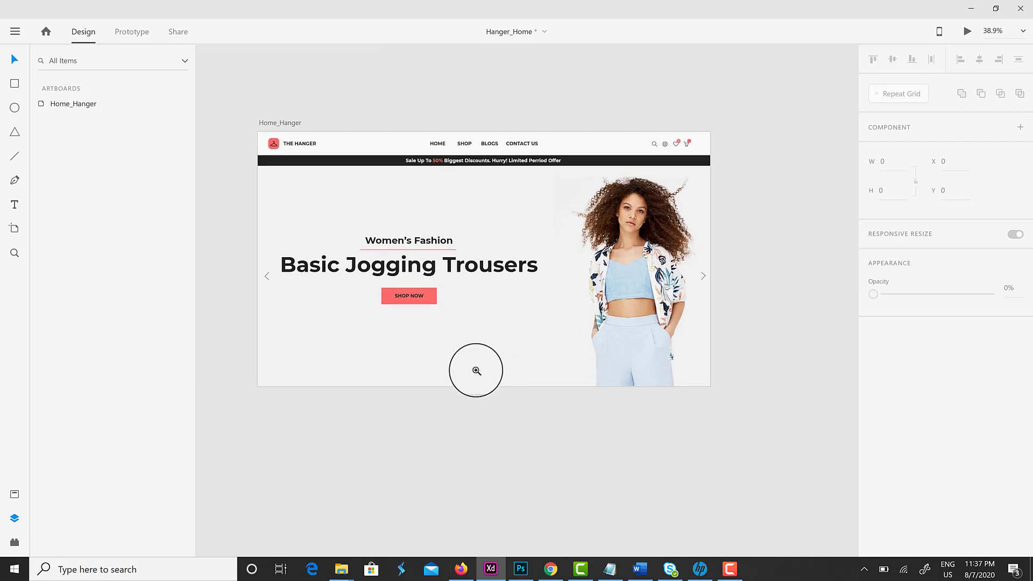
Extend the Home_Hanger artboard downward to make room below the hero
{"action": "left_click", "coordinate": [476, 370]}
{"action": "key", "text": "Escape"}
{"action": "left_click_drag", "start_coordinate": [484, 386], "coordinate": [484, 512]}
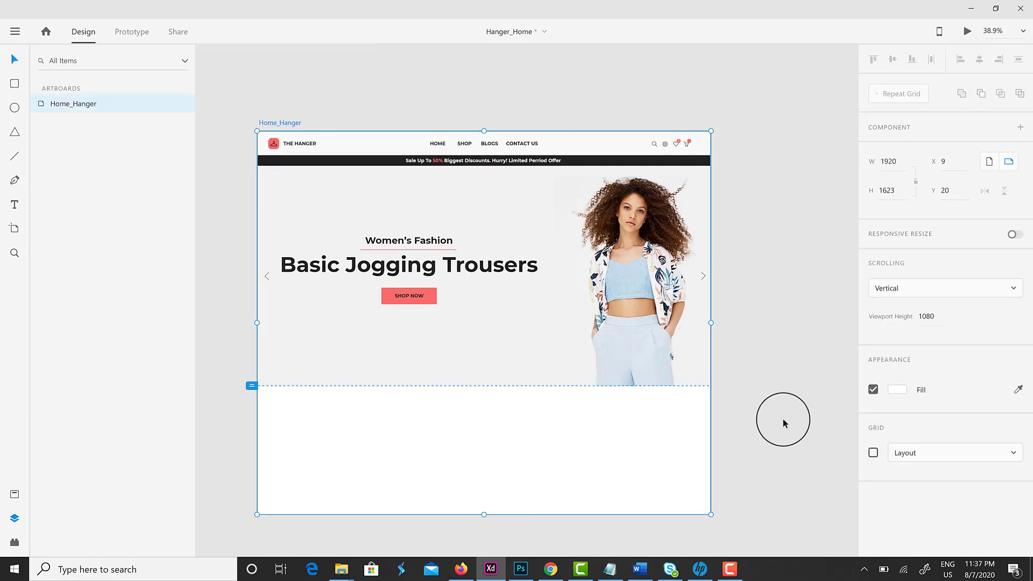
{"action": "scroll", "coordinate": [644, 422], "scroll_direction": "down", "scroll_amount": 1}
{"action": "scroll", "coordinate": [612, 429], "scroll_direction": "down", "scroll_amount": 1}
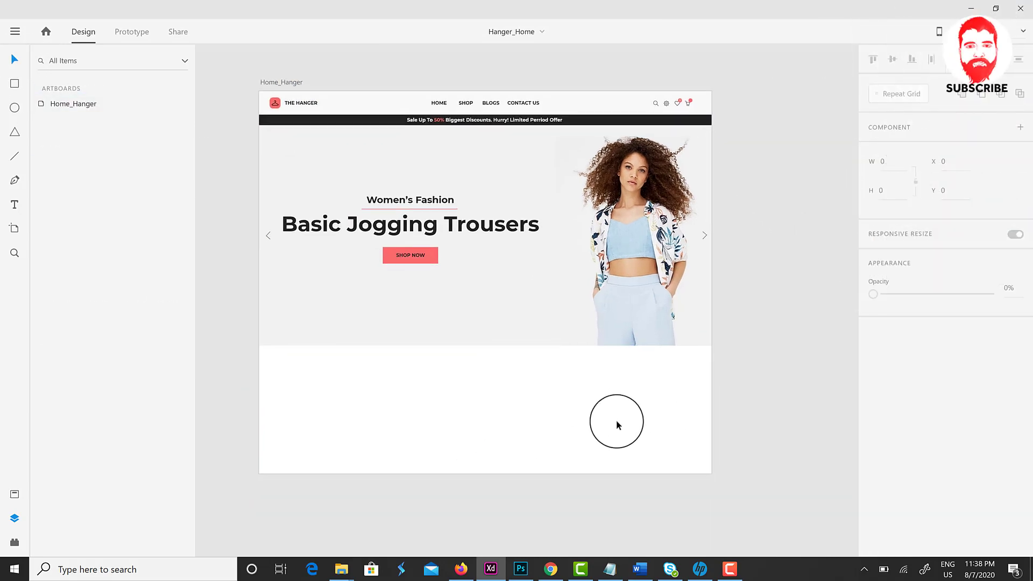
{"action": "scroll", "coordinate": [616, 422], "scroll_direction": "up", "scroll_amount": 2}
{"action": "scroll", "coordinate": [618, 438], "scroll_direction": "up", "scroll_amount": 2}
{"action": "scroll", "coordinate": [617, 436], "scroll_direction": "down", "scroll_amount": 2}
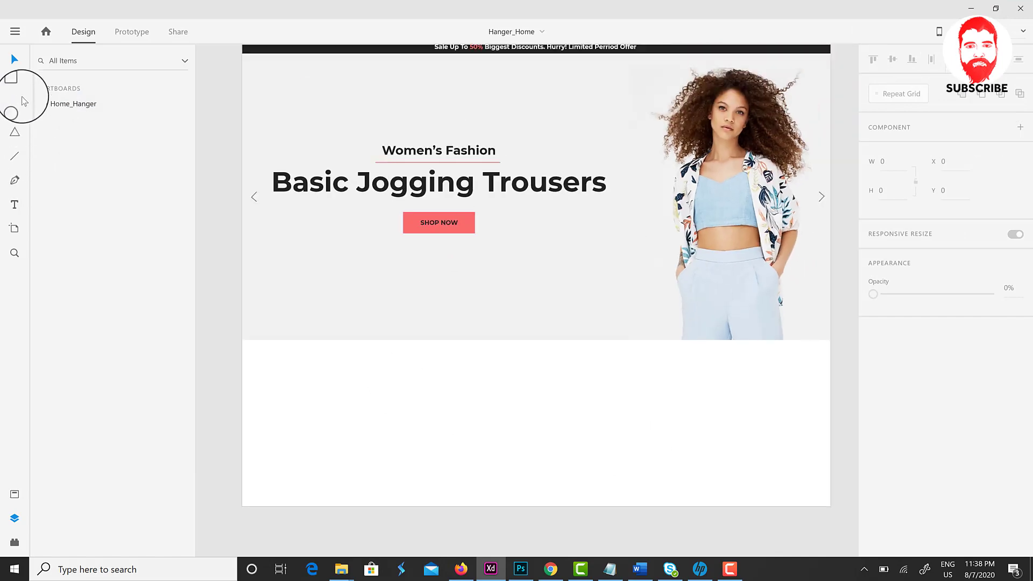
Draw a rectangle below the hero with a light grey border
{"action": "left_click_drag", "start_coordinate": [276, 360], "coordinate": [400, 399]}
{"action": "left_click", "coordinate": [873, 461]}
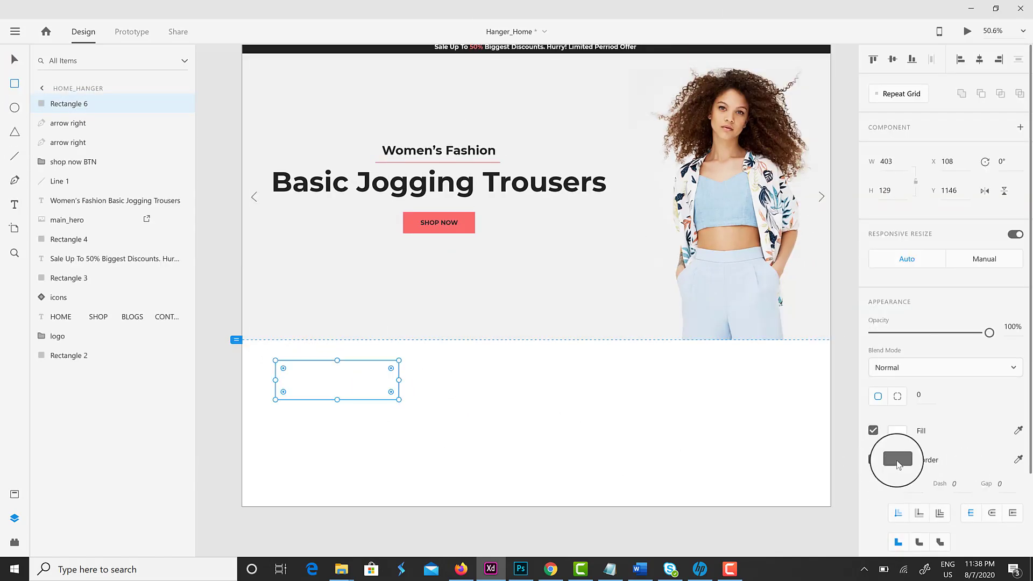
{"action": "left_click", "coordinate": [898, 459]}
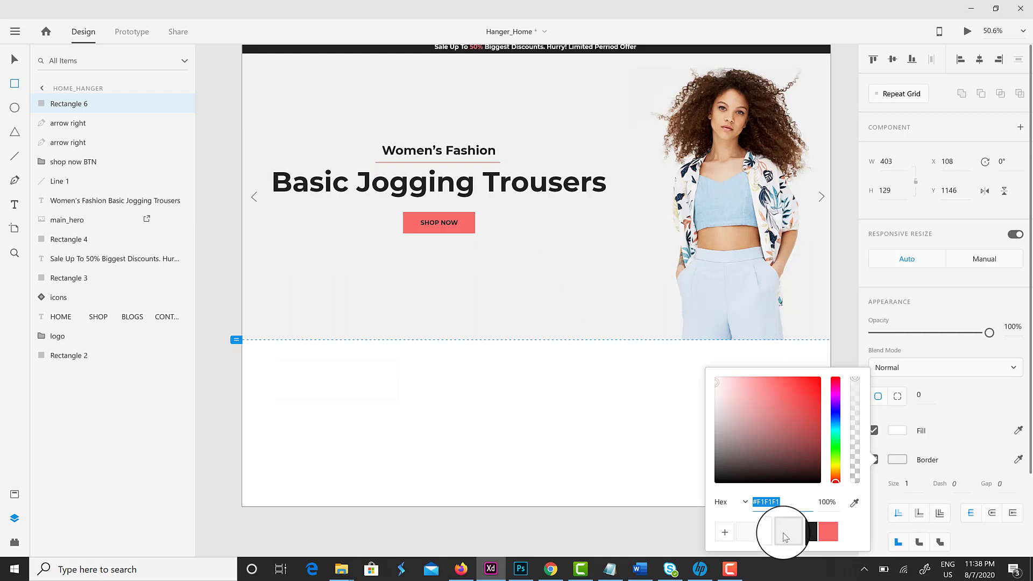
{"action": "left_click", "coordinate": [715, 421]}
{"action": "left_click", "coordinate": [493, 411]}
{"action": "scroll", "coordinate": [341, 363], "scroll_direction": "down", "scroll_amount": 1}
Place the free_shipping truck icon in the box and add the bold label 'FREEN SHIPPNG'
{"action": "left_click", "coordinate": [341, 362]}
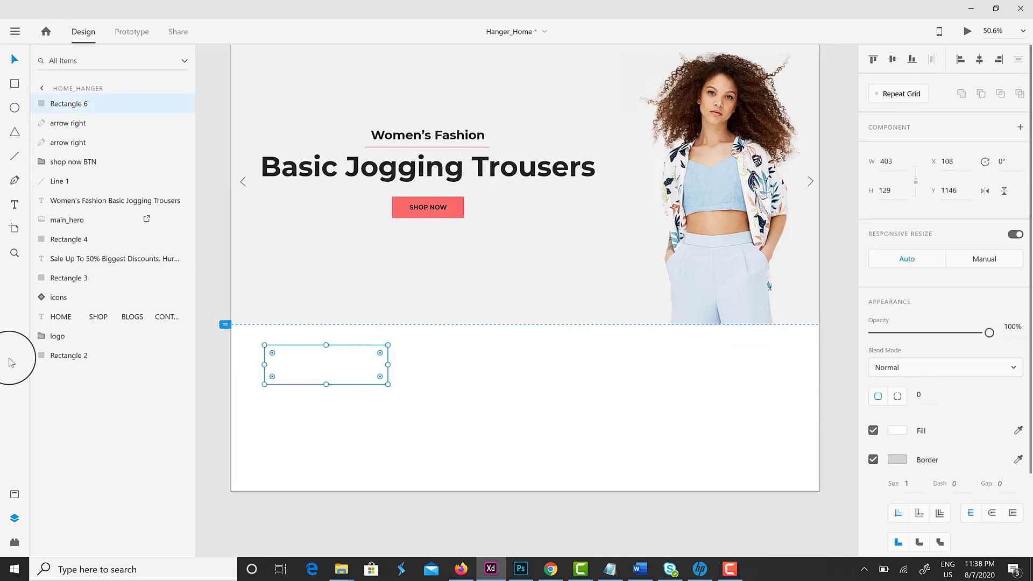
{"action": "key", "text": "ctrl+shift+y"}
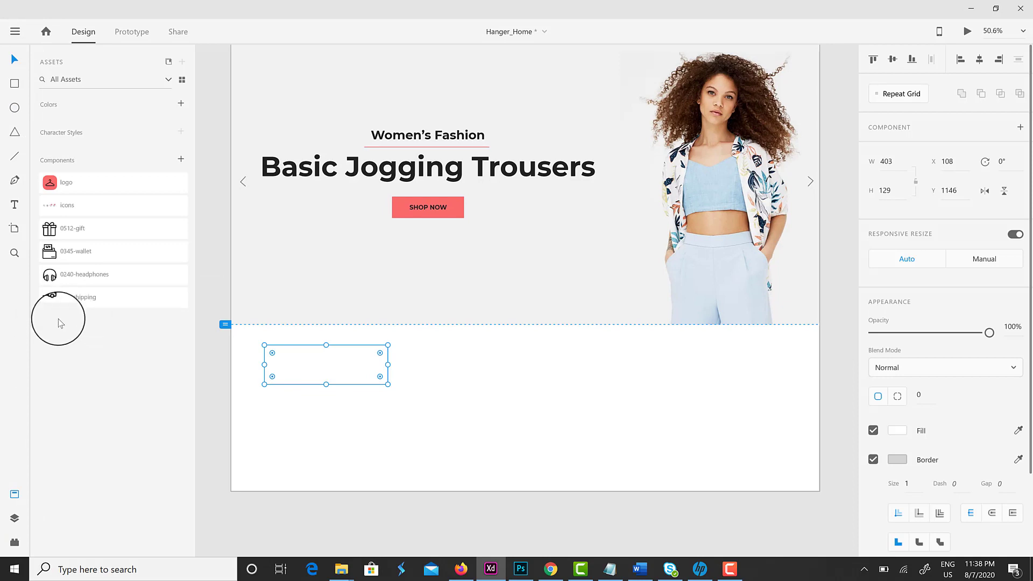
{"action": "left_click_drag", "start_coordinate": [61, 323], "coordinate": [286, 370]}
{"action": "left_click", "coordinate": [349, 366], "text": "shift"}
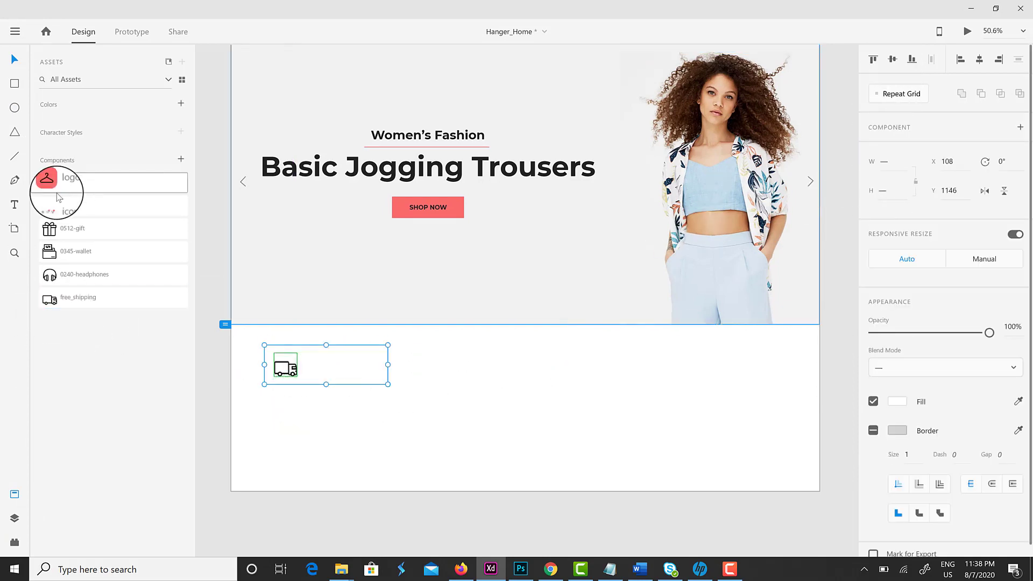
{"action": "key", "text": "t"}
{"action": "left_click", "coordinate": [308, 365]}
{"action": "type", "text": "FREEN SHIPPNG"}
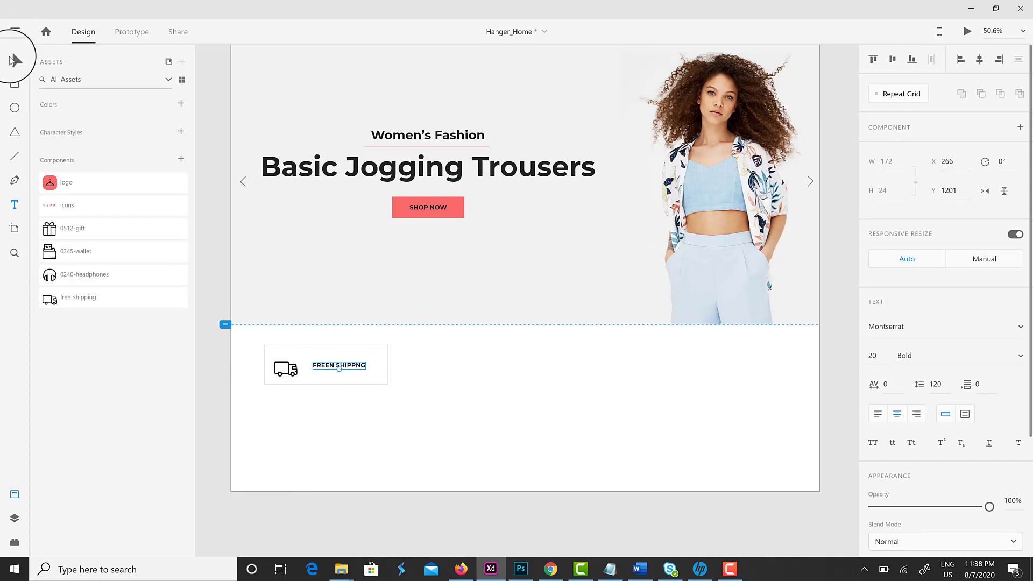
{"action": "left_click", "coordinate": [15, 60]}
Group the box, truck icon and label together
{"action": "left_click", "coordinate": [379, 385]}
{"action": "double_click", "coordinate": [289, 369]}
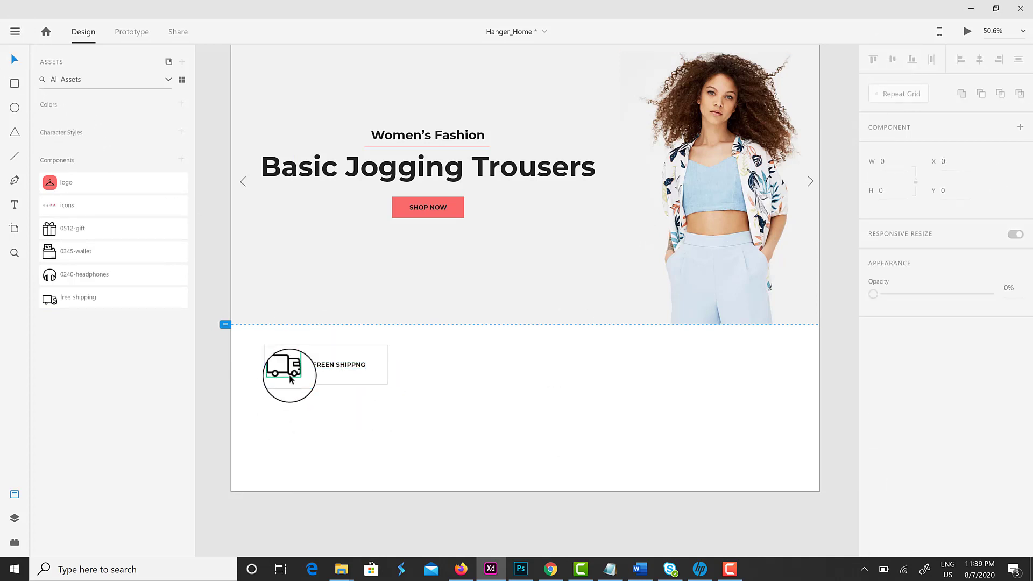
{"action": "left_click", "coordinate": [372, 382]}
{"action": "key", "text": "ctrl+a"}
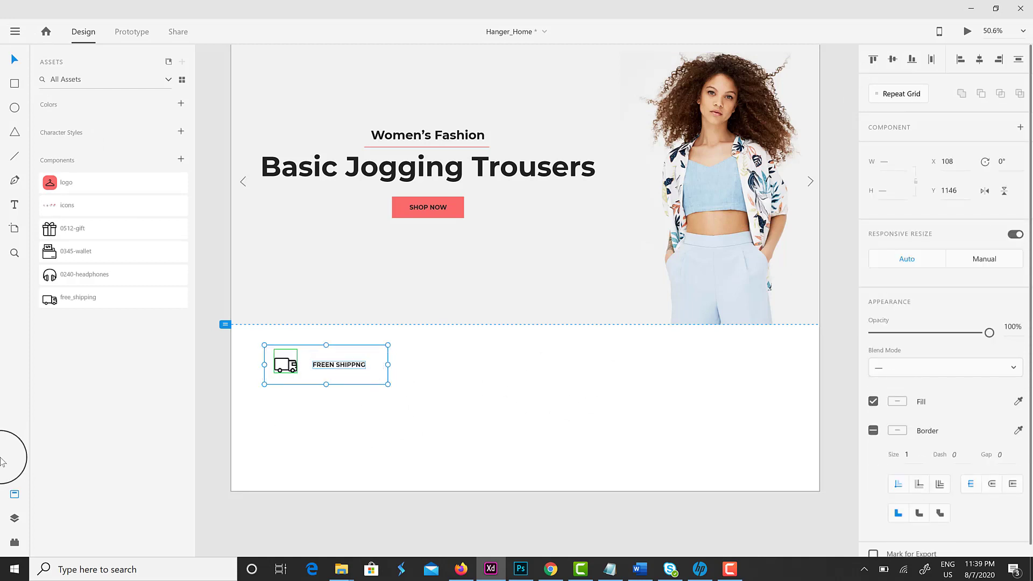
{"action": "left_click", "coordinate": [15, 518]}
{"action": "key", "text": "ctrl+g"}
{"action": "double_click", "coordinate": [70, 120]}
Name the group 'FREE SHIPPING', repeat it into four widely spaced boxes, and ungroup the grid
{"action": "type", "text": "R"}
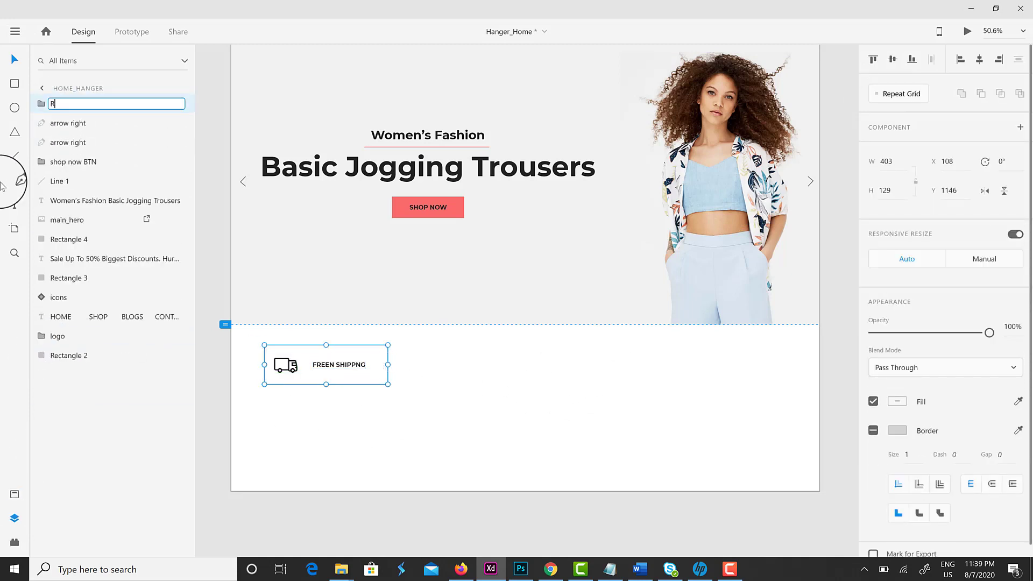
{"action": "type", "text": "eEE SHIPPING"}
{"action": "key", "text": "Return"}
{"action": "left_click", "coordinate": [902, 94]}
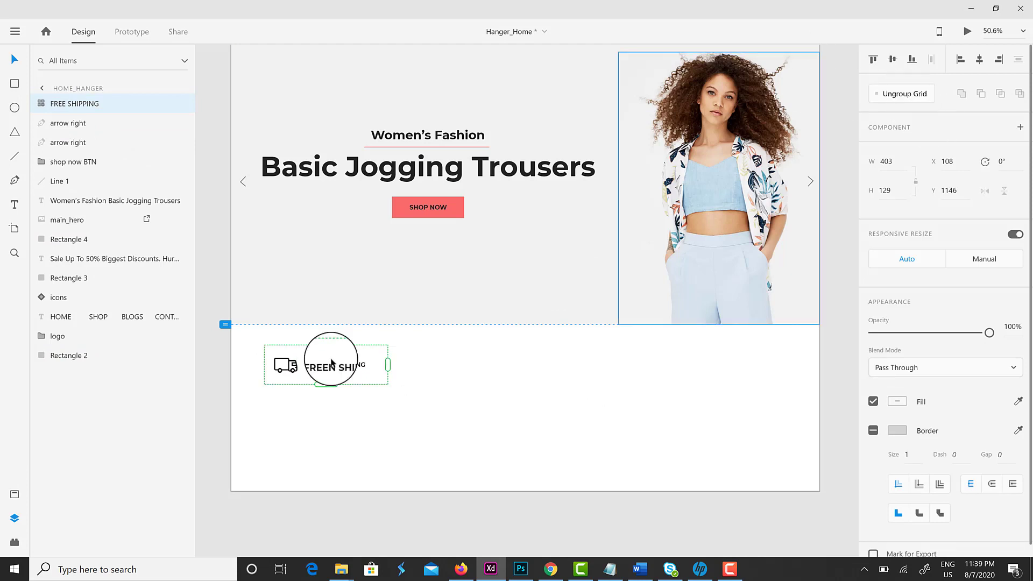
{"action": "left_click_drag", "start_coordinate": [389, 365], "coordinate": [795, 419]}
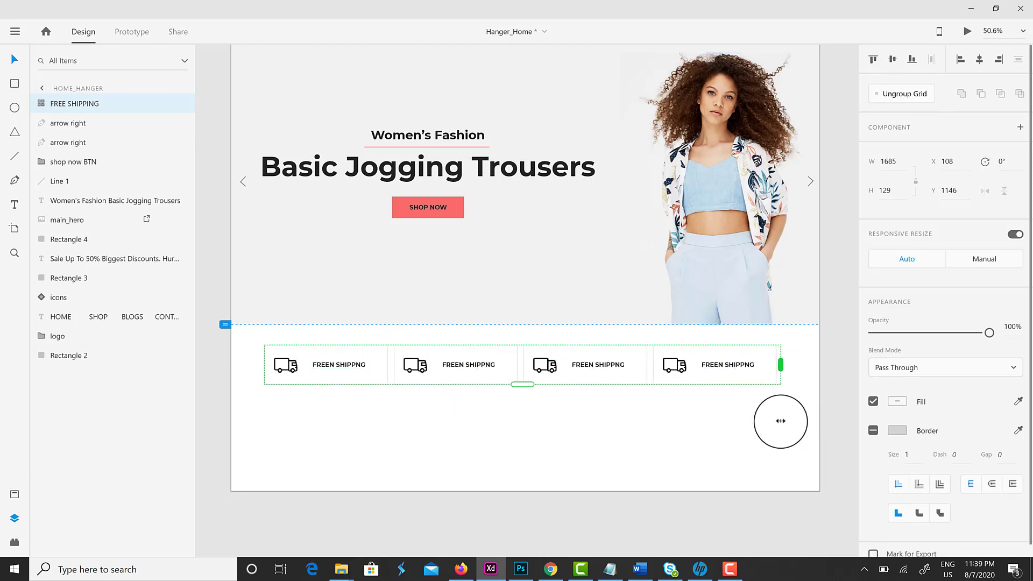
{"action": "left_click_drag", "start_coordinate": [525, 374], "coordinate": [541, 371]}
{"action": "left_click", "coordinate": [575, 455]}
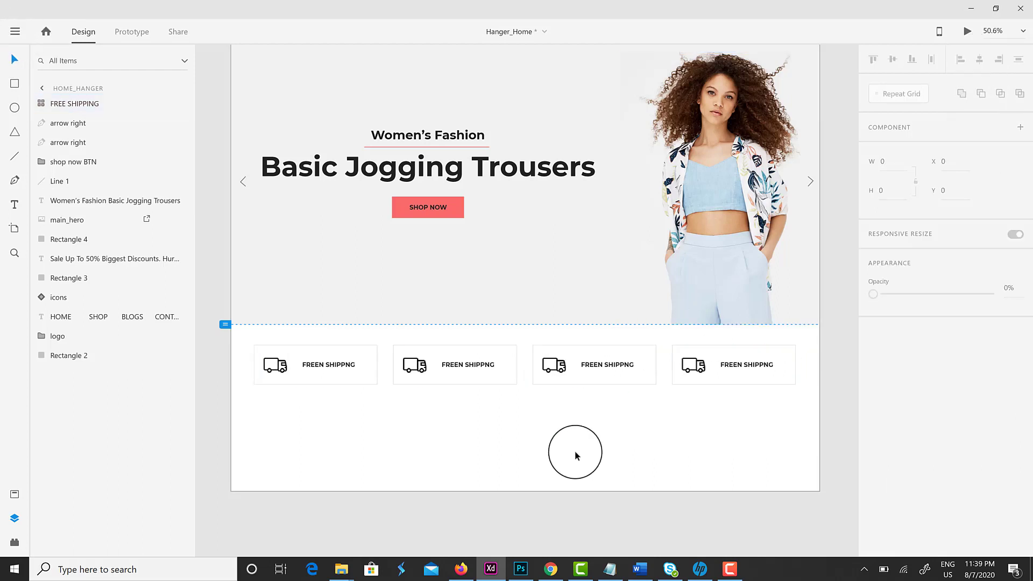
{"action": "left_click", "coordinate": [460, 378]}
{"action": "left_click", "coordinate": [899, 94]}
Relabel the second and third boxes 'QUICK PAYMENT' and 'GIFT CERTIFICATE'
{"action": "left_click", "coordinate": [462, 365]}
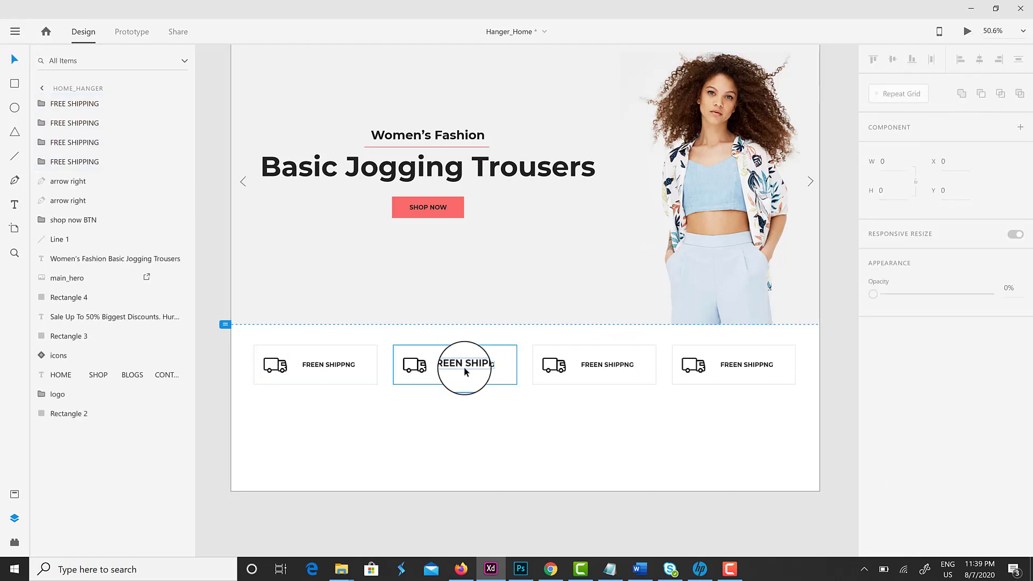
{"action": "double_click", "coordinate": [466, 366]}
{"action": "left_click", "coordinate": [415, 366]}
{"action": "left_click", "coordinate": [17, 494]}
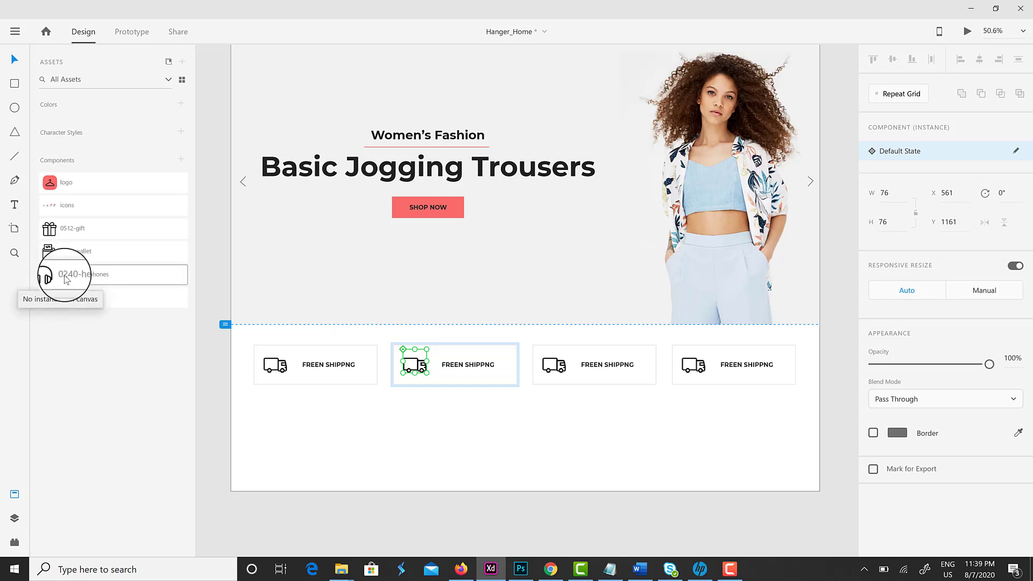
{"action": "double_click", "coordinate": [466, 367]}
{"action": "type", "text": "QUICK PAYMENT"}
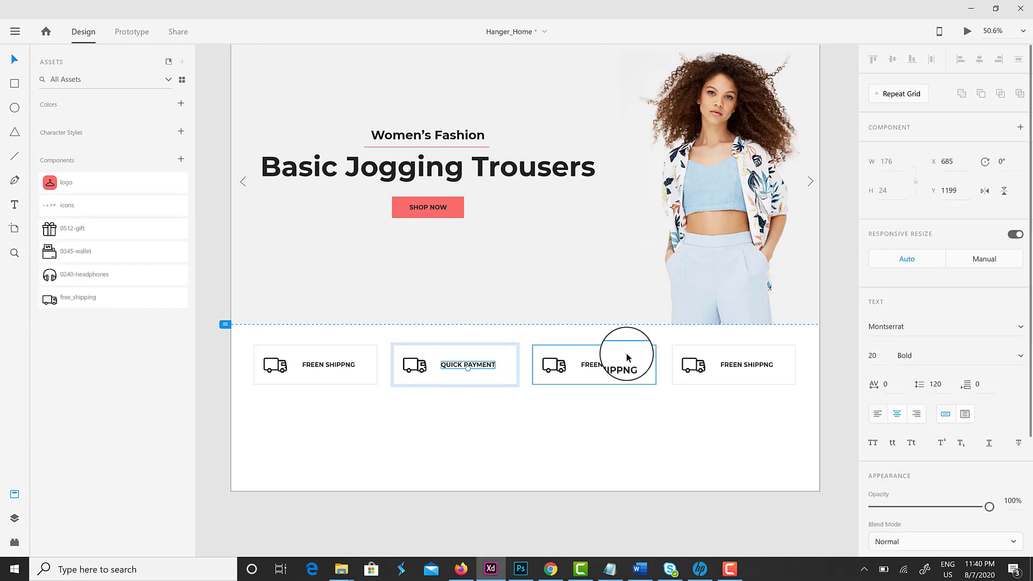
{"action": "double_click", "coordinate": [602, 364]}
{"action": "type", "text": "GIFT CERTIFICATE"}
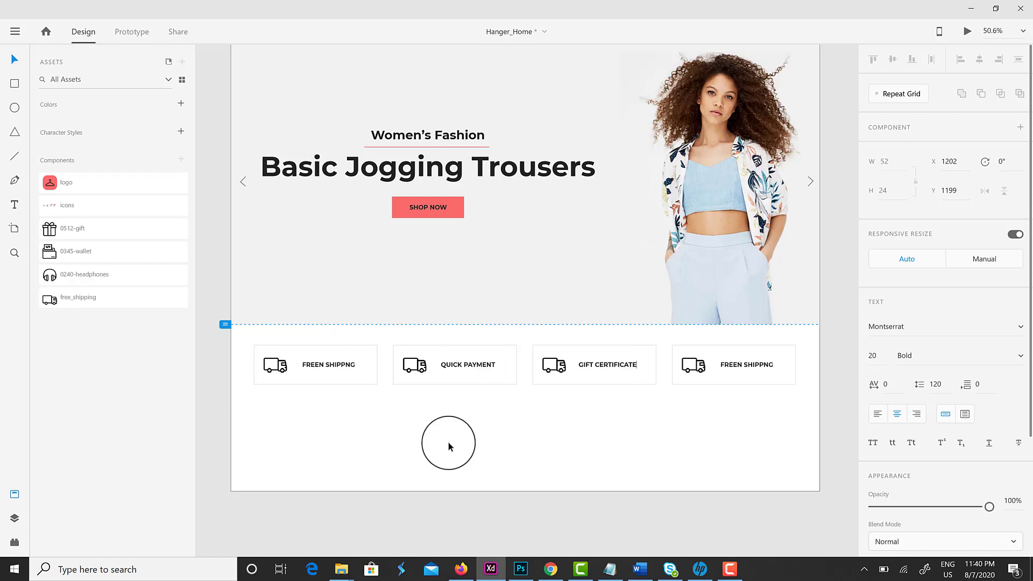
{"action": "double_click", "coordinate": [731, 363]}
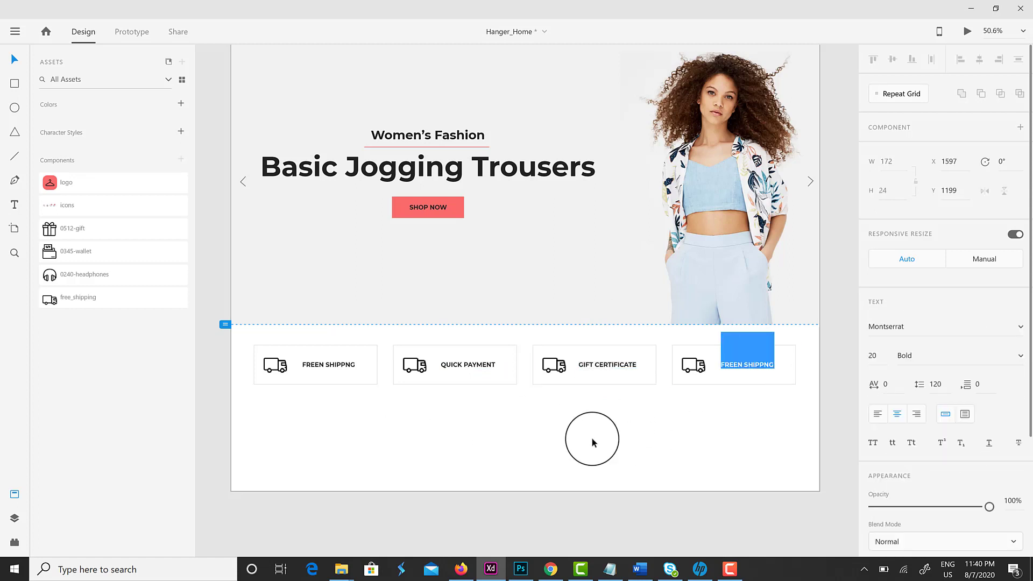
Label the fourth box '24/7 SUPPORT' and swap the second box's truck for the wallet icon
{"action": "type", "text": "24/7 SUPPORT"}
{"action": "key", "text": "Escape"}
{"action": "left_click", "coordinate": [421, 369]}
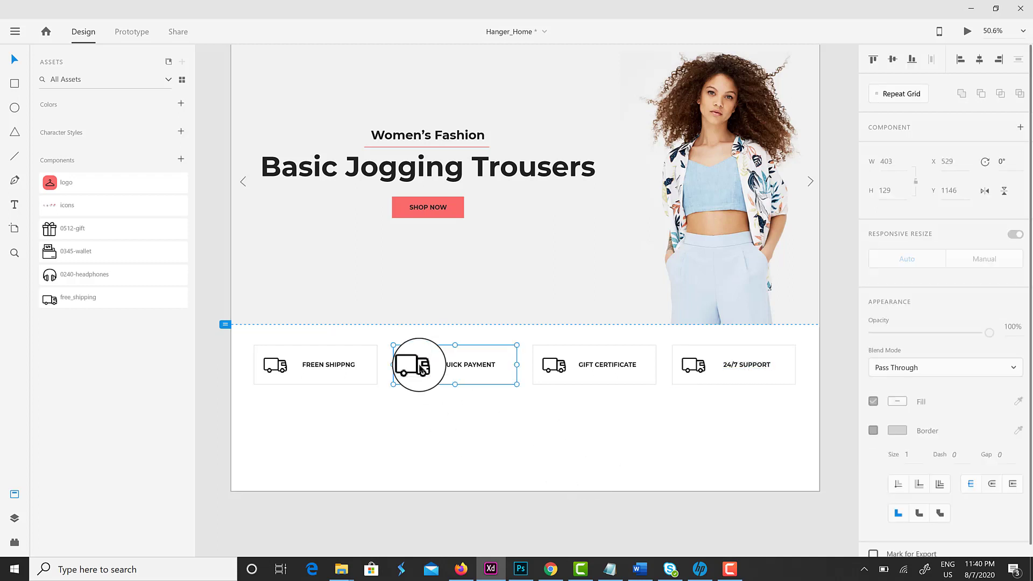
{"action": "left_click", "coordinate": [421, 369]}
{"action": "left_click_drag", "start_coordinate": [86, 253], "coordinate": [412, 372]}
Replace the third and fourth boxes' trucks with the gift and headphones icons
{"action": "left_click", "coordinate": [552, 363]}
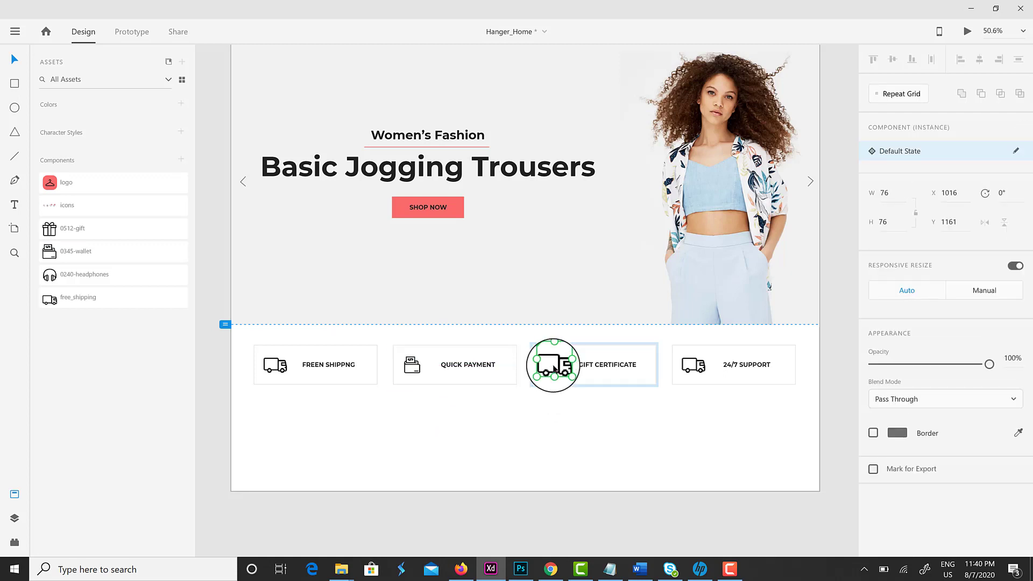
{"action": "left_click_drag", "start_coordinate": [67, 269], "coordinate": [557, 366]}
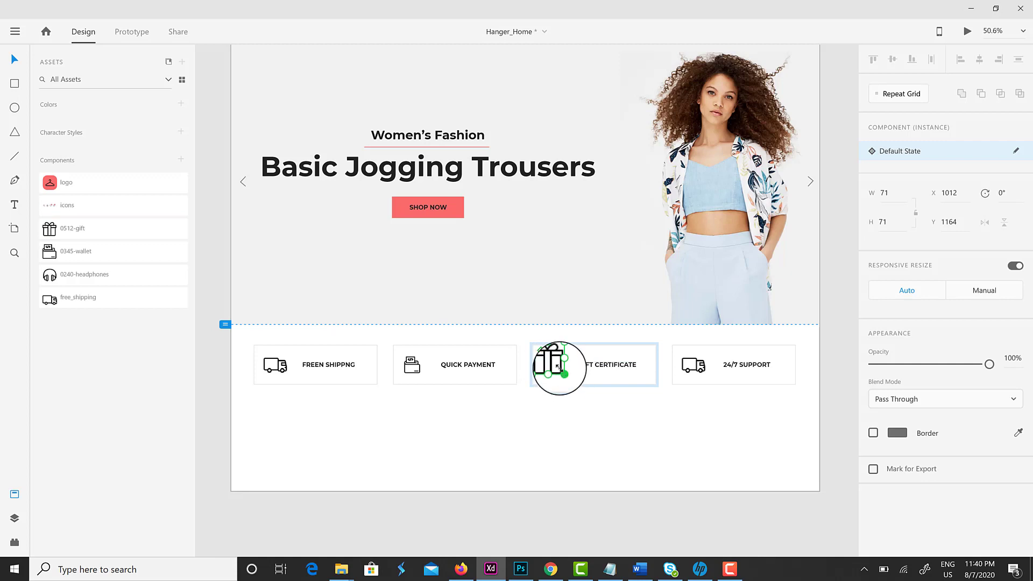
{"action": "left_click", "coordinate": [692, 364]}
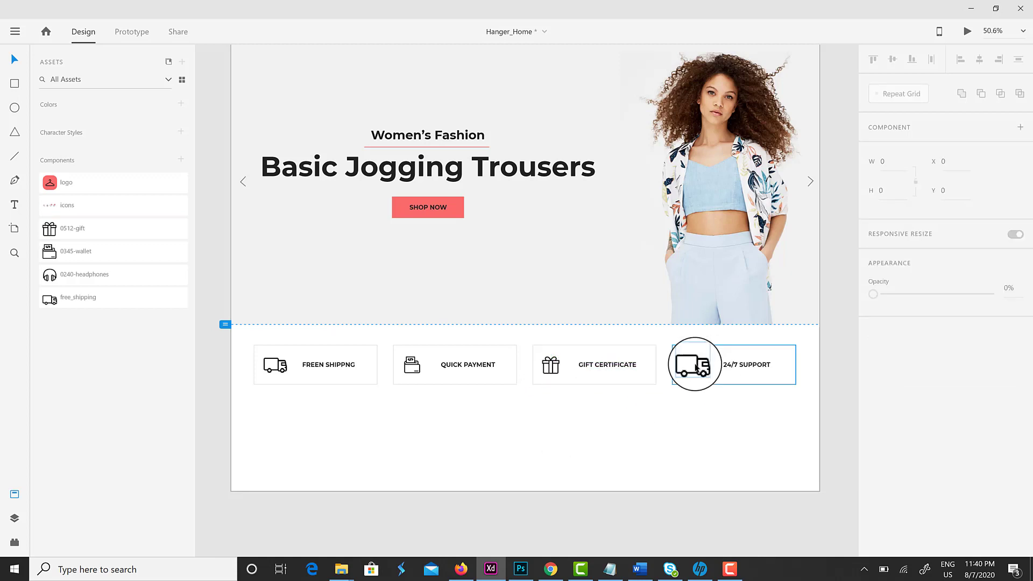
{"action": "left_click_drag", "start_coordinate": [81, 274], "coordinate": [701, 373]}
{"action": "left_click", "coordinate": [653, 450]}
{"action": "left_click", "coordinate": [722, 376]}
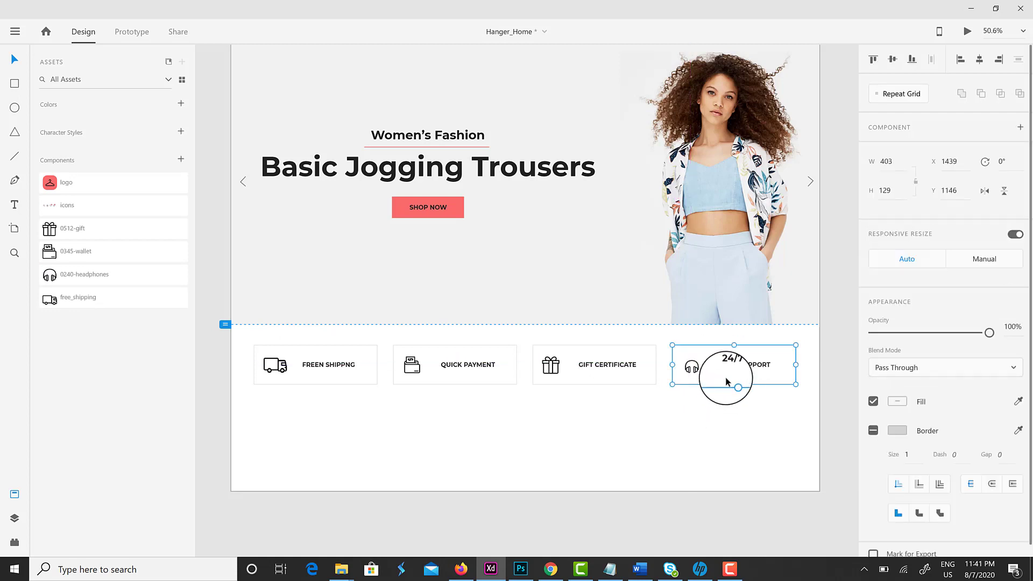
{"action": "left_click", "coordinate": [526, 458]}
Select the label text in each of the four feature boxes in turn
{"action": "left_click", "coordinate": [361, 380]}
{"action": "double_click", "coordinate": [316, 369]}
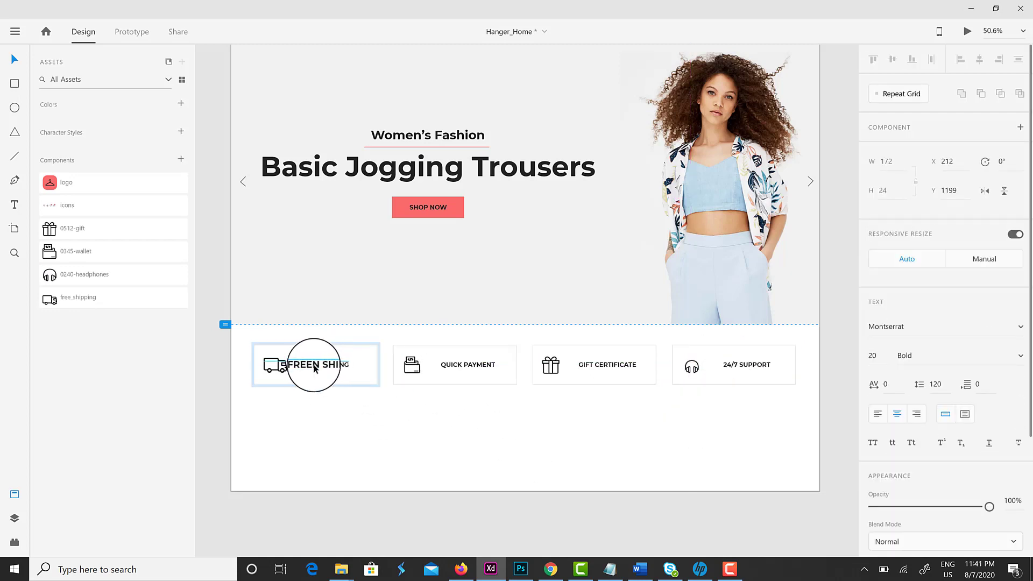
{"action": "left_click", "coordinate": [441, 369]}
{"action": "double_click", "coordinate": [459, 368]}
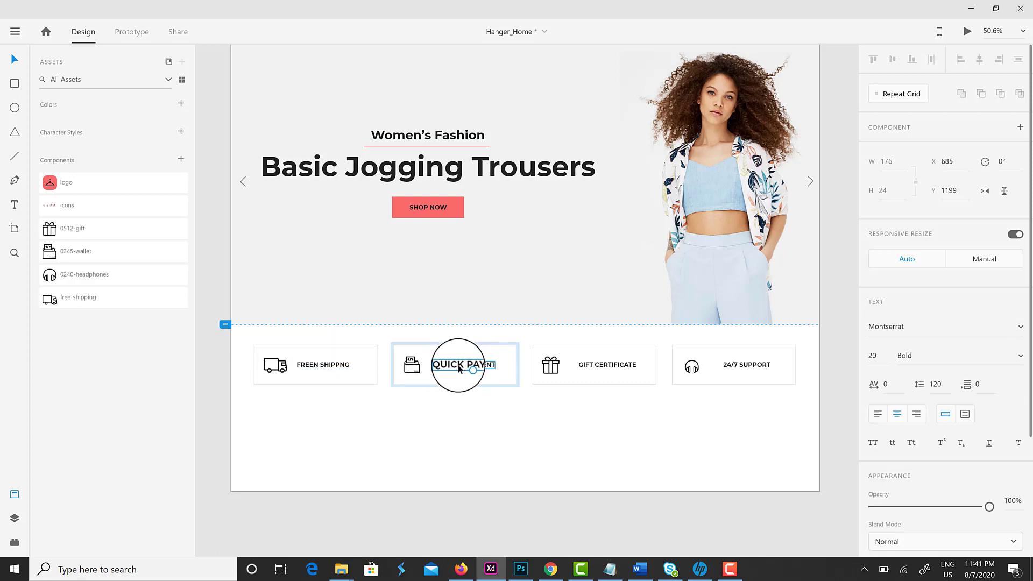
{"action": "left_click", "coordinate": [554, 364]}
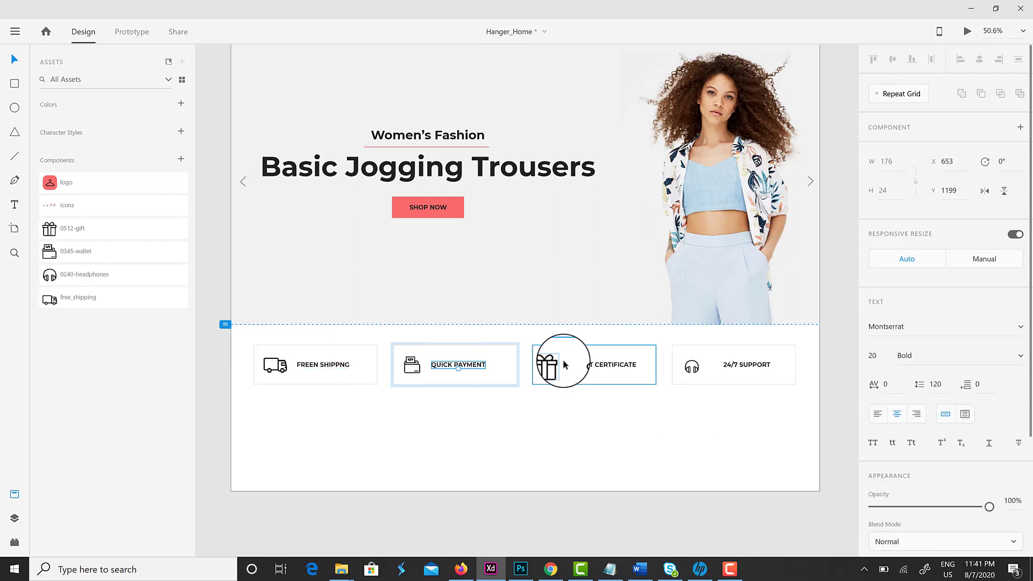
{"action": "double_click", "coordinate": [591, 369]}
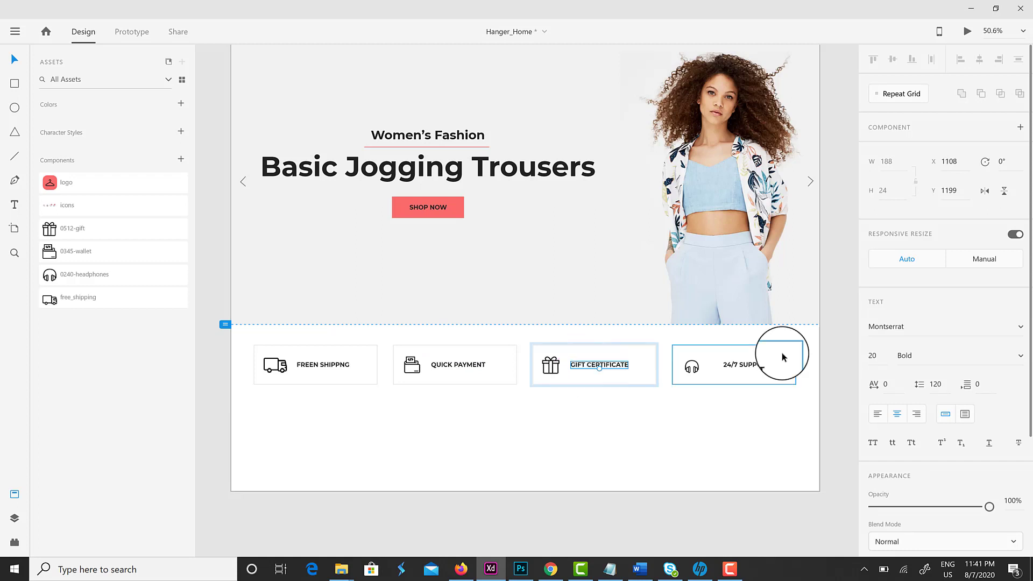
{"action": "left_click", "coordinate": [764, 362]}
{"action": "double_click", "coordinate": [743, 365]}
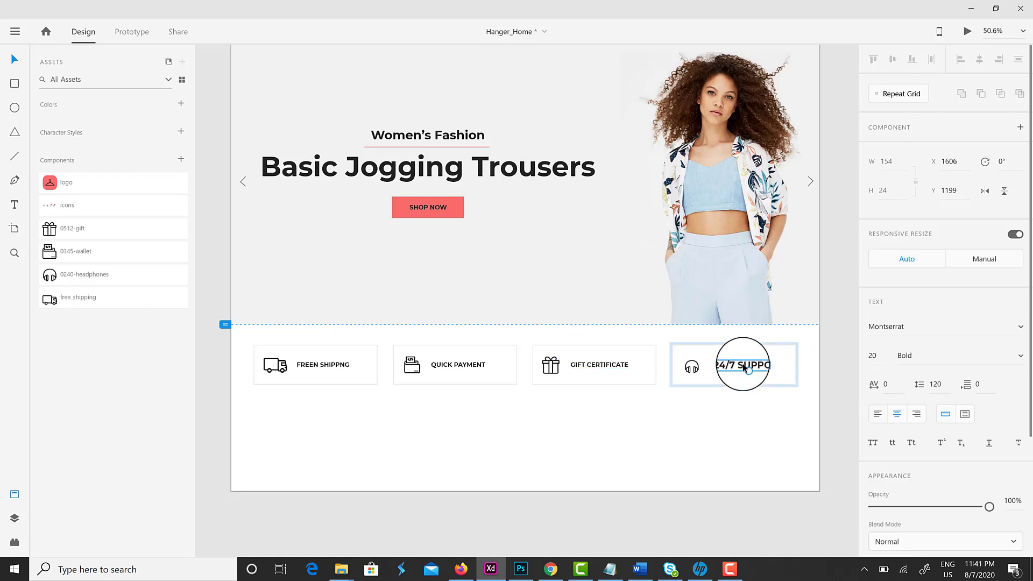
Select each box's contents, then marquee-select all four feature boxes and show the Layers panel
{"action": "left_click", "coordinate": [698, 371]}
{"action": "key", "text": "ctrl+a"}
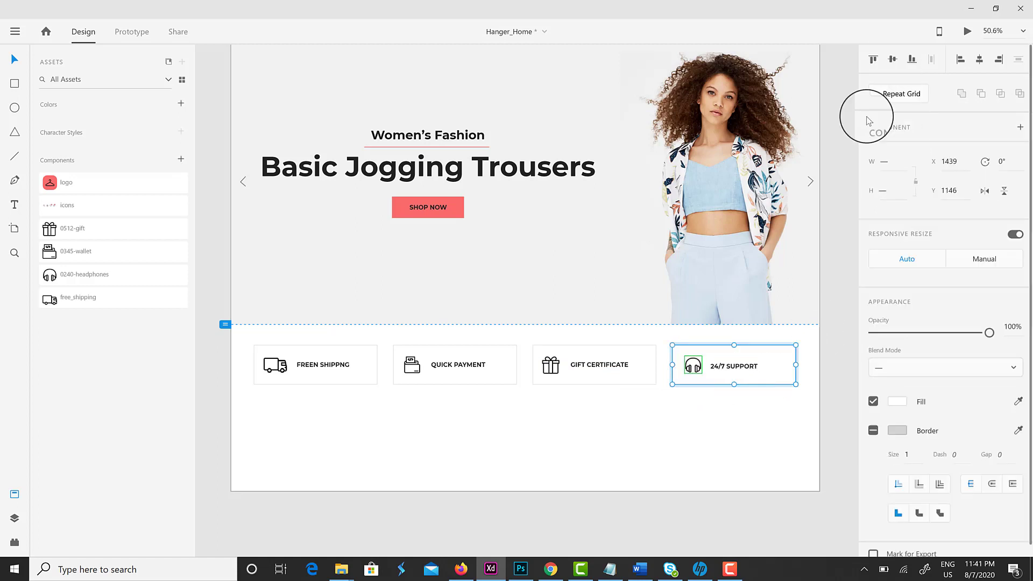
{"action": "left_click", "coordinate": [632, 380]}
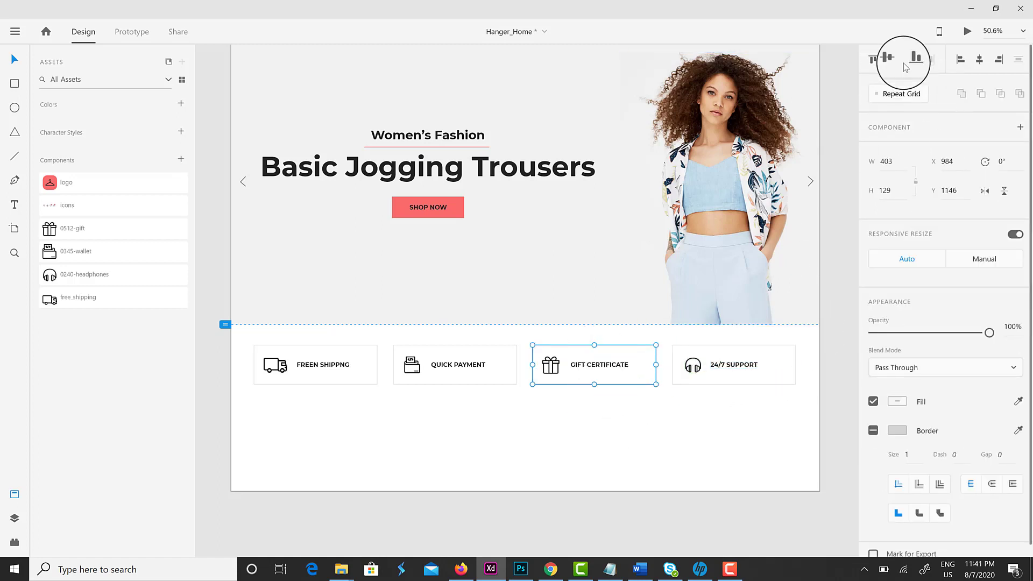
{"action": "key", "text": "ctrl+a"}
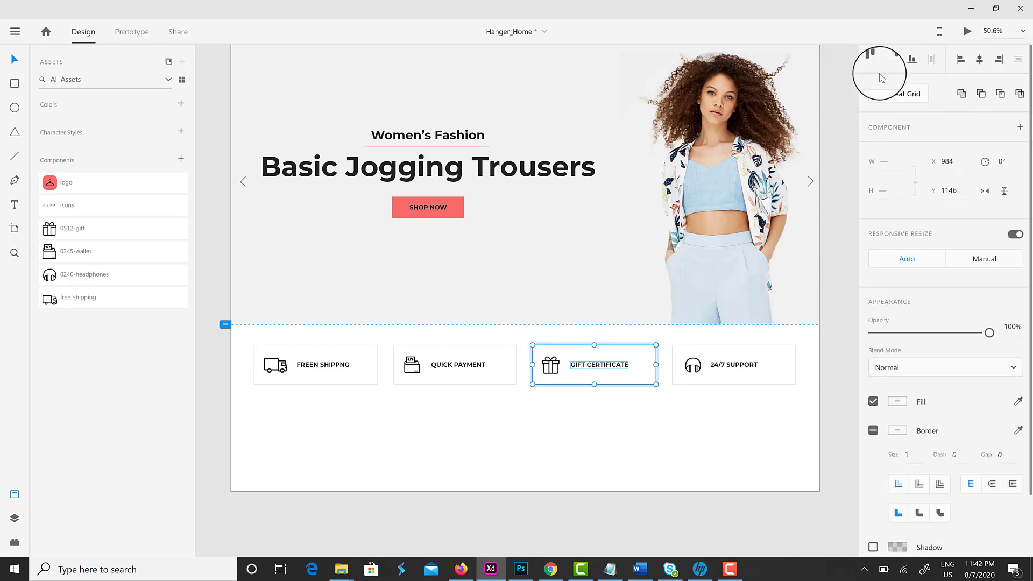
{"action": "left_click", "coordinate": [473, 359]}
{"action": "left_click", "coordinate": [358, 376]}
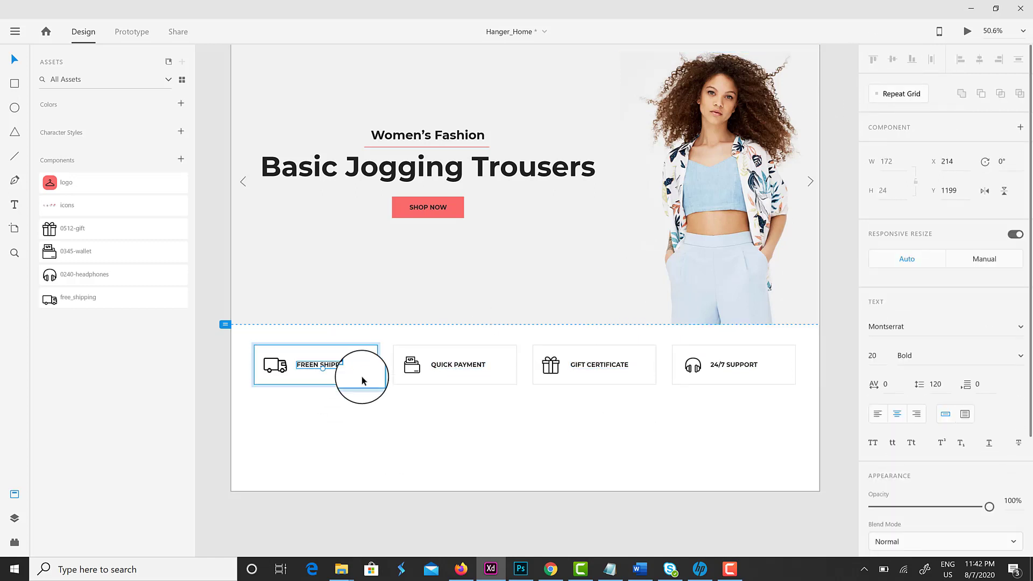
{"action": "key", "text": "ctrl+a"}
{"action": "left_click", "coordinate": [572, 454]}
{"action": "left_click_drag", "start_coordinate": [798, 431], "coordinate": [260, 346]}
{"action": "left_click", "coordinate": [15, 519]}
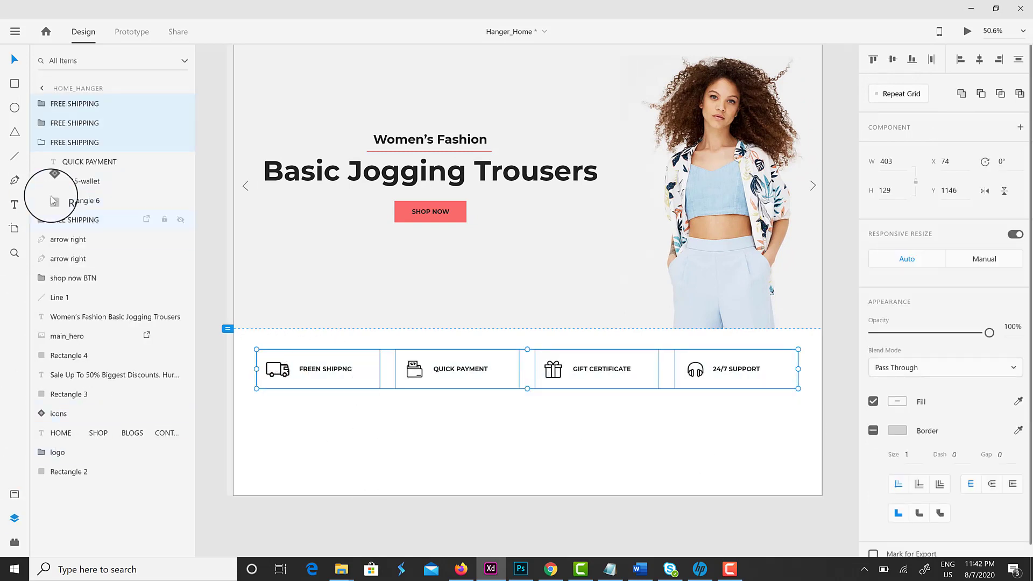
Rename the feature box layers, naming the support box's layer 24/7
{"action": "double_click", "coordinate": [79, 142]}
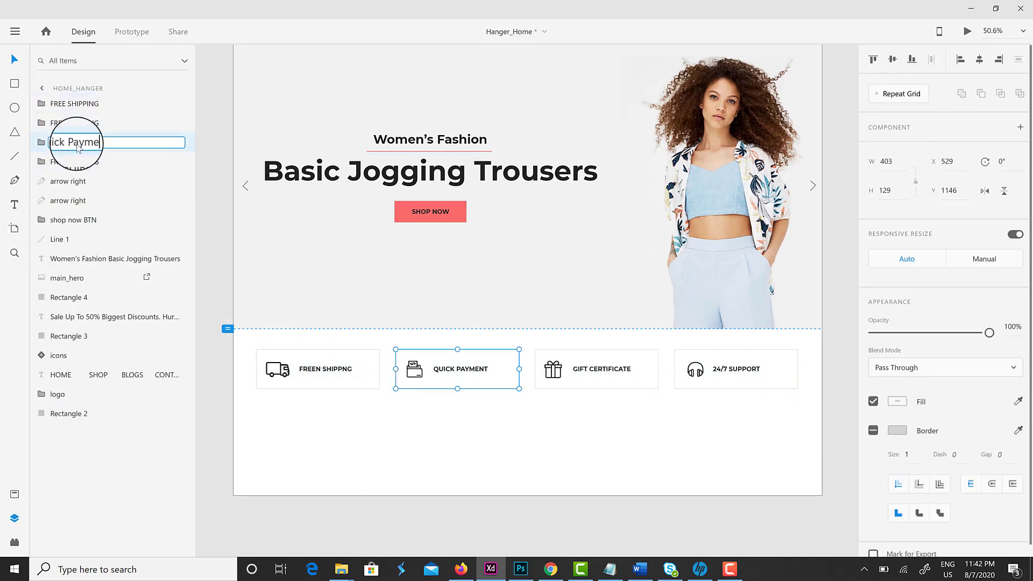
{"action": "key", "text": "shift+Tab"}
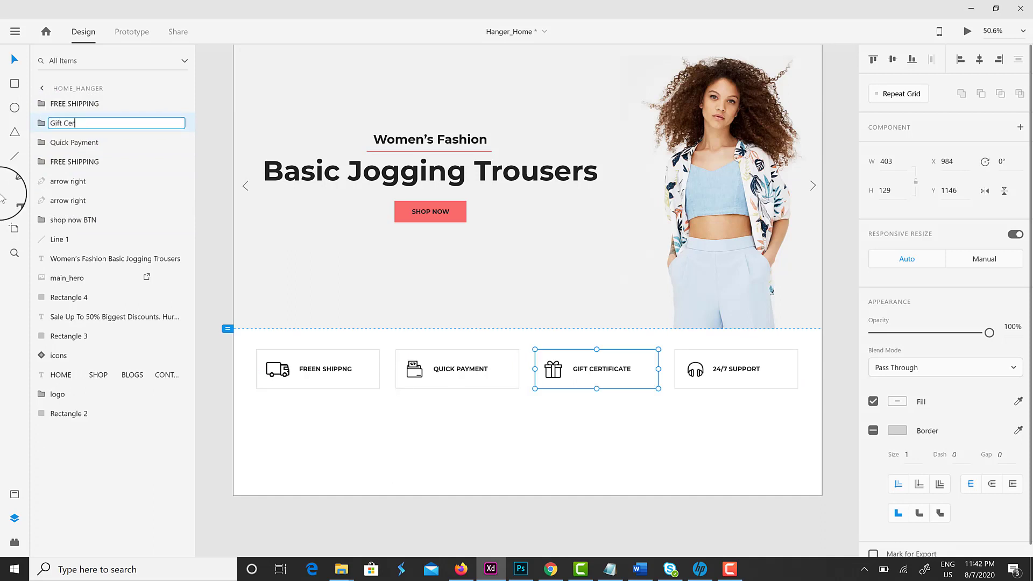
{"action": "double_click", "coordinate": [74, 105]}
{"action": "type", "text": "4"}
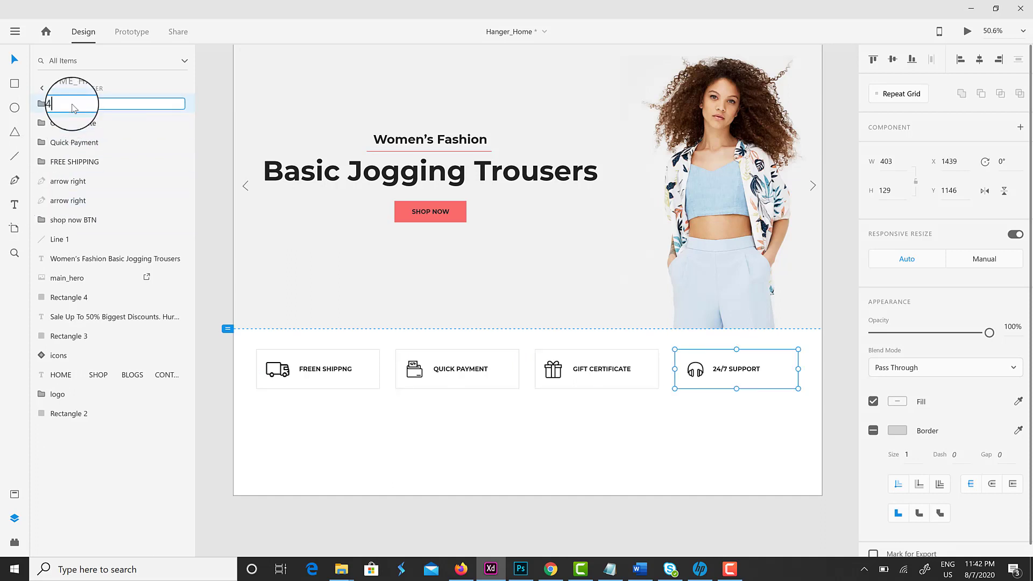
{"action": "type", "text": "/7"}
{"action": "key", "text": "Return"}
Group the four feature box layers and name the group Quick Links
{"action": "left_click", "coordinate": [81, 162], "text": "shift"}
{"action": "right_click", "coordinate": [83, 165]}
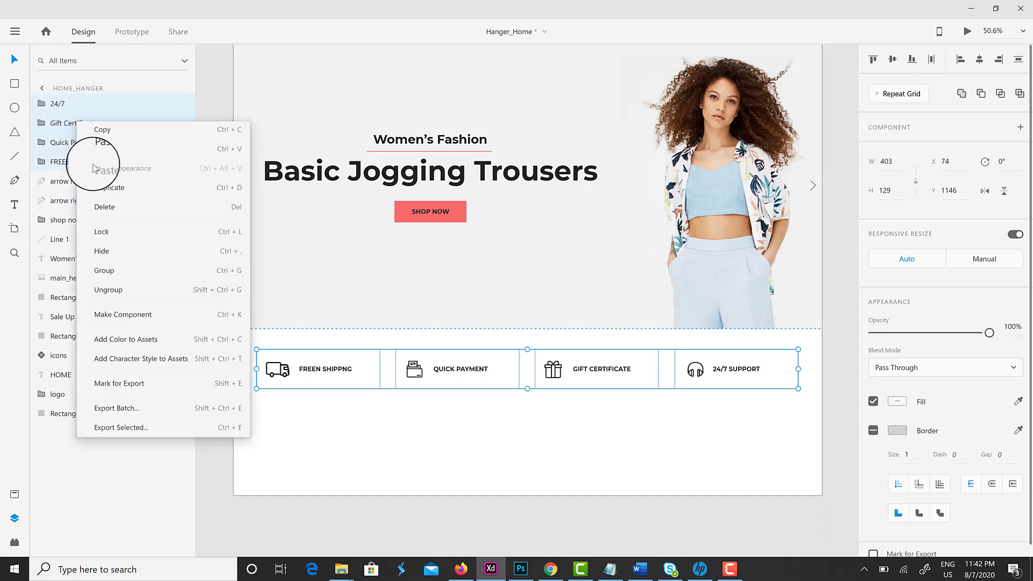
{"action": "key", "text": "ctrl+g"}
{"action": "double_click", "coordinate": [67, 104]}
{"action": "type", "text": "Quick Links"}
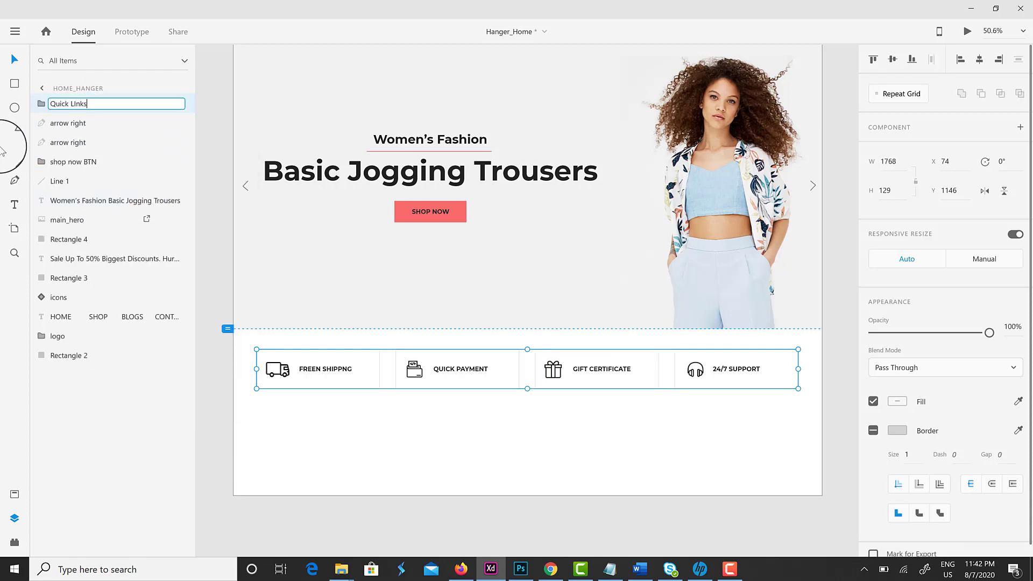
{"action": "left_click", "coordinate": [473, 462]}
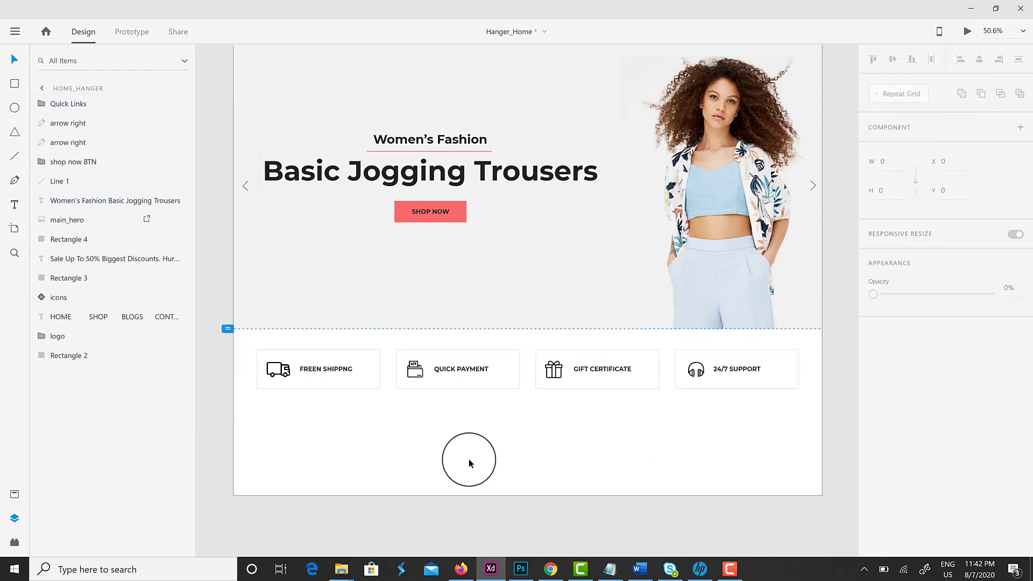
Make the home artboard taller, to a height of 2082
{"action": "scroll", "coordinate": [473, 457], "scroll_direction": "up", "scroll_amount": 2}
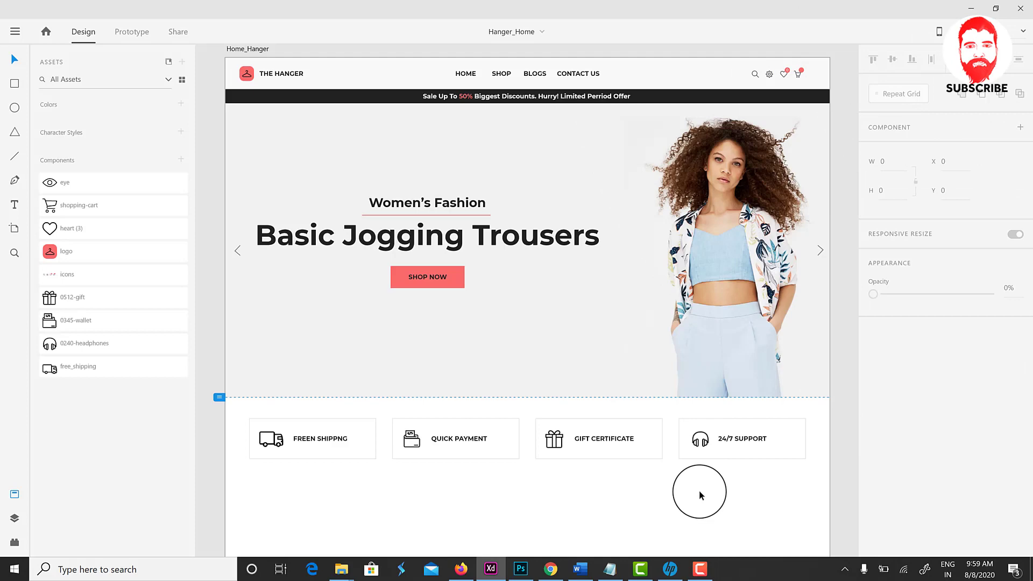
{"action": "scroll", "coordinate": [700, 495], "scroll_direction": "down", "scroll_amount": 3}
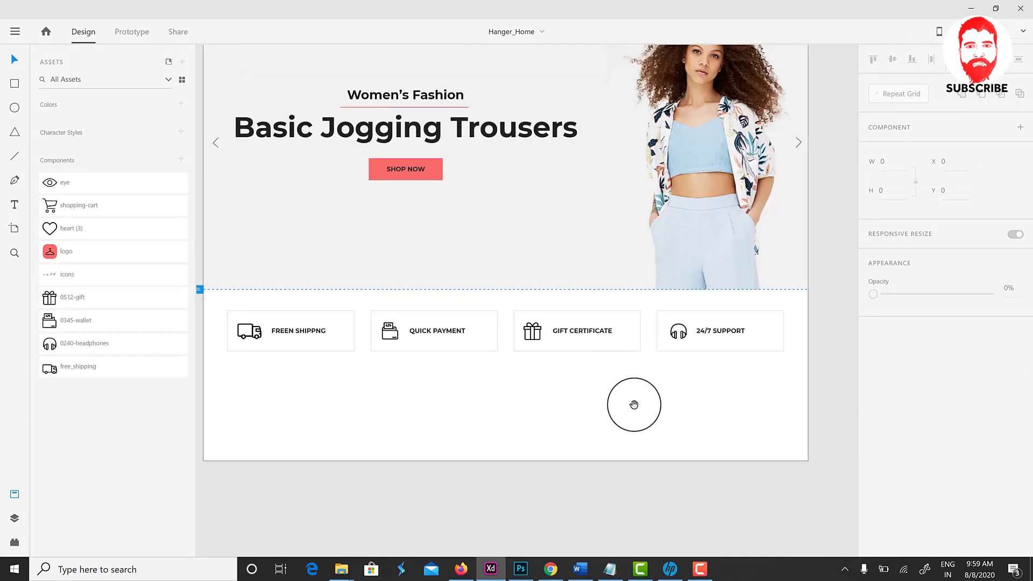
{"action": "scroll", "coordinate": [664, 495], "scroll_direction": "up", "scroll_amount": 3}
{"action": "left_click", "coordinate": [250, 50]}
{"action": "scroll", "coordinate": [501, 244], "scroll_direction": "down", "scroll_amount": 3}
{"action": "left_click_drag", "start_coordinate": [501, 245], "coordinate": [537, 265]}
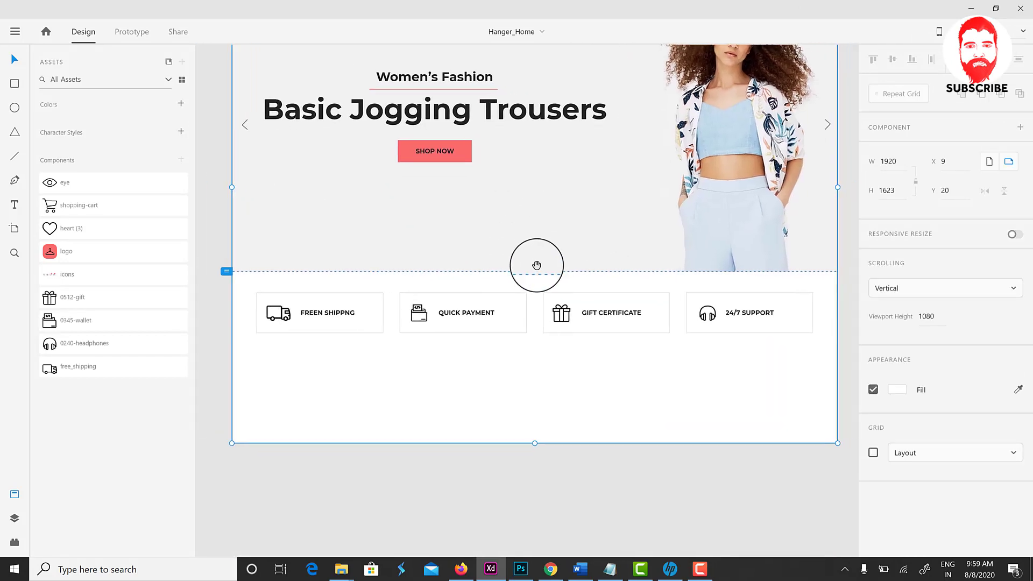
Add a 40 pt 'TRENDY ITEMS' heading below the feature boxes, centred on the artboard
{"action": "scroll", "coordinate": [538, 444], "scroll_direction": "down", "scroll_amount": 1}
{"action": "key", "text": "t"}
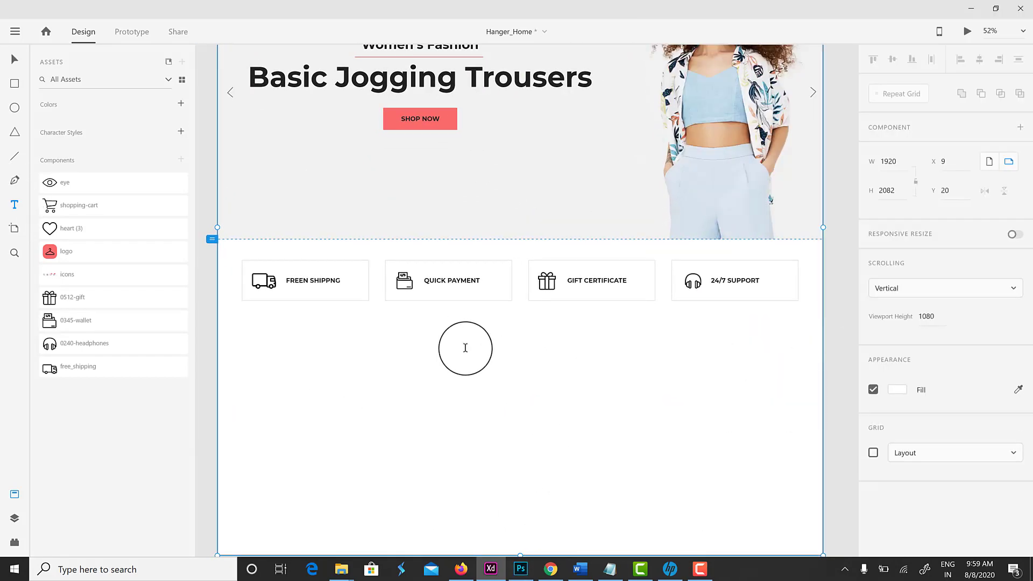
{"action": "left_click", "coordinate": [464, 349]}
{"action": "type", "text": "TRENDY ITEMS"}
{"action": "key", "text": "ctrl+a"}
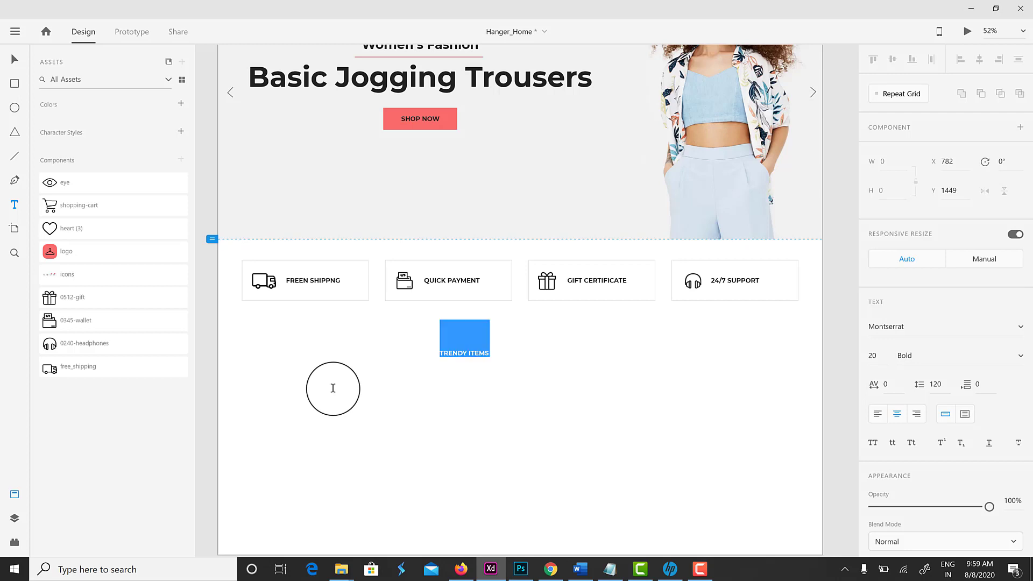
{"action": "left_click", "coordinate": [872, 356]}
{"action": "type", "text": "40"}
{"action": "key", "text": "Return"}
{"action": "left_click", "coordinate": [12, 57]}
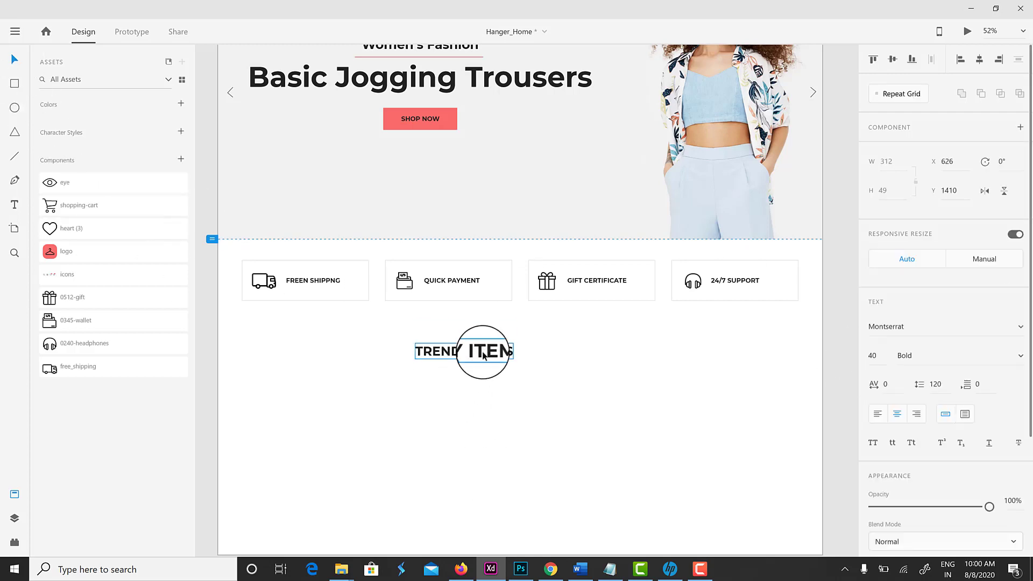
{"action": "left_click", "coordinate": [980, 59]}
{"action": "left_click", "coordinate": [303, 347]}
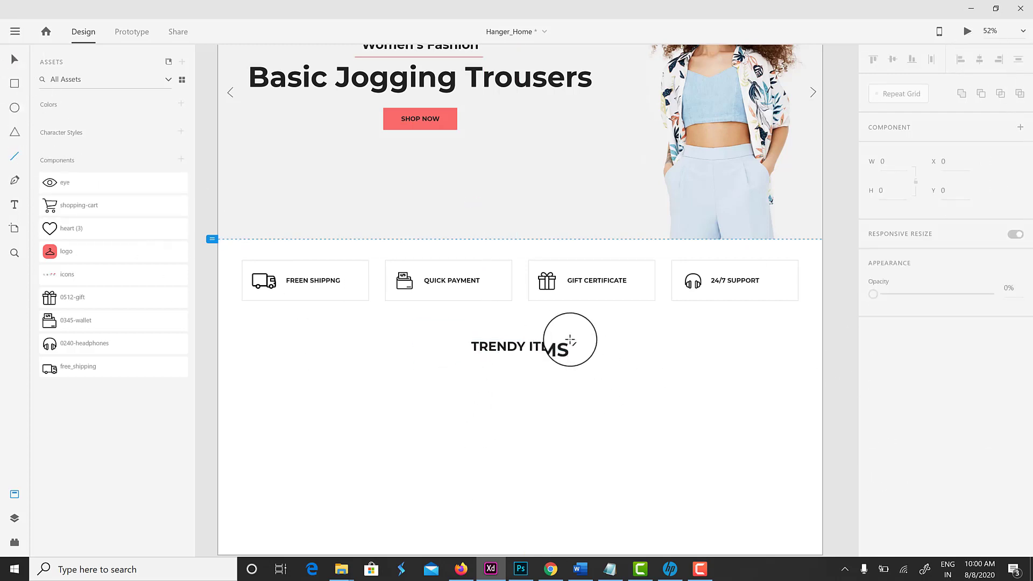
Draw a 2 px line beside the heading and place lines on both sides of it
{"action": "left_click_drag", "start_coordinate": [571, 340], "coordinate": [615, 347]}
{"action": "scroll", "coordinate": [915, 384], "scroll_direction": "down", "scroll_amount": 1}
{"action": "left_click", "coordinate": [915, 384]}
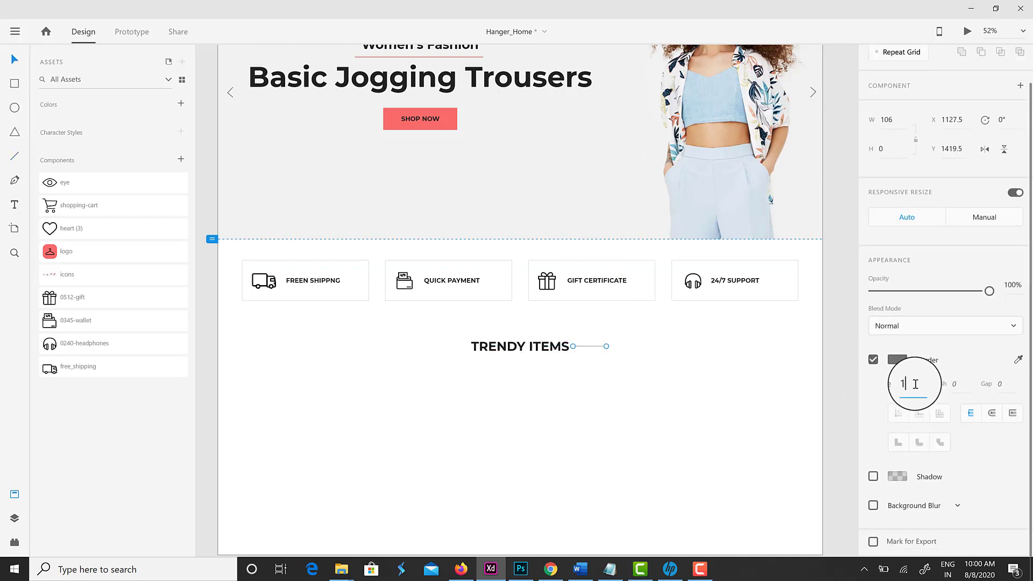
{"action": "left_click_drag", "start_coordinate": [590, 350], "coordinate": [603, 348]}
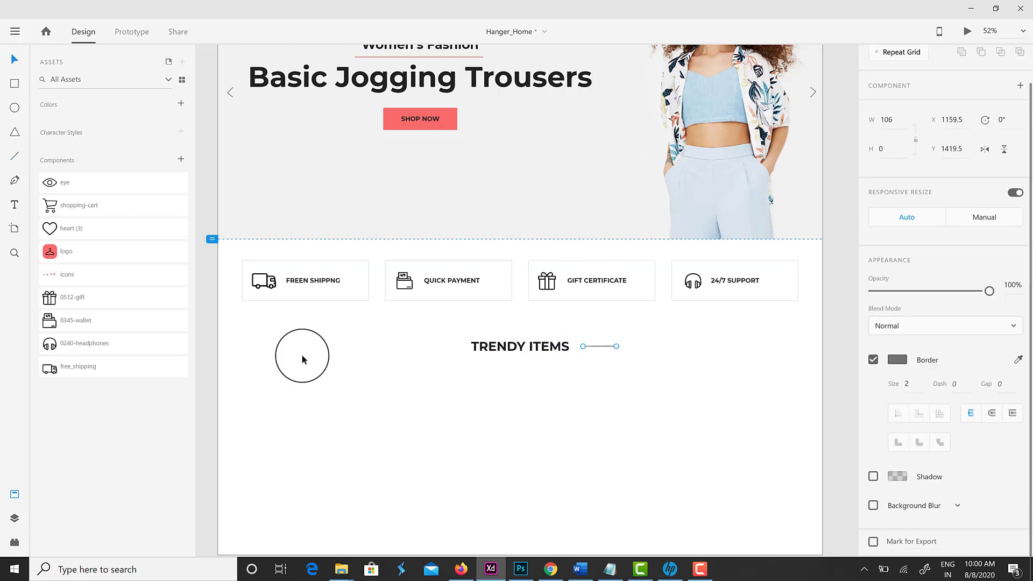
{"action": "left_click", "coordinate": [15, 519]}
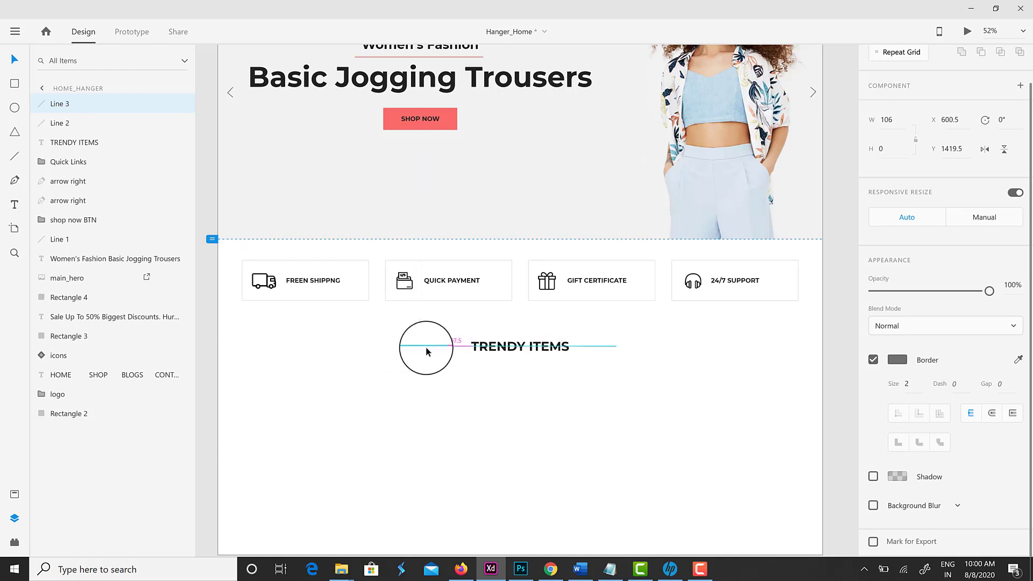
{"action": "left_click", "coordinate": [456, 351]}
{"action": "left_click", "coordinate": [448, 348]}
{"action": "left_click", "coordinate": [486, 396]}
{"action": "left_click", "coordinate": [599, 349]}
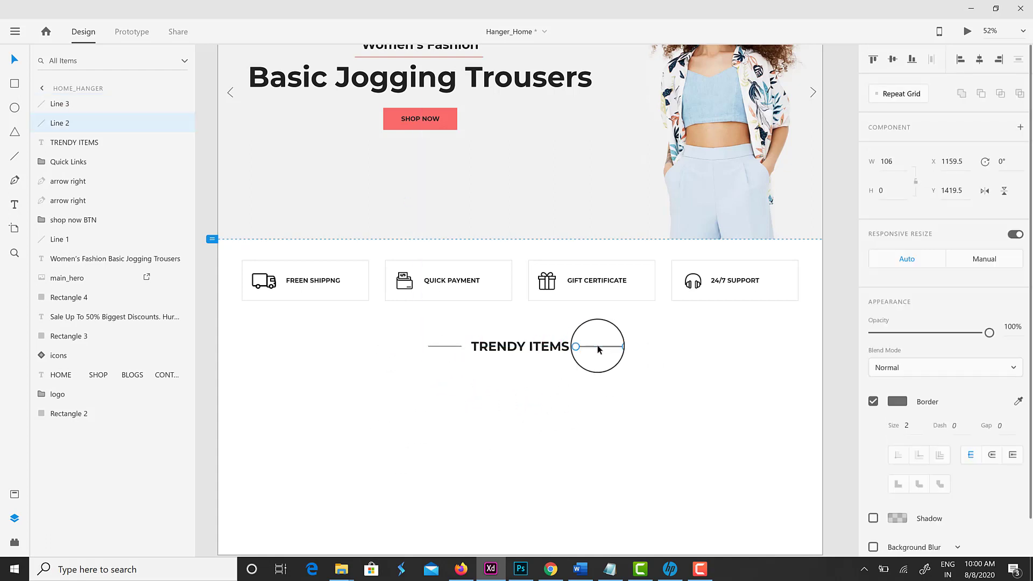
{"action": "left_click", "coordinate": [588, 364]}
{"action": "left_click", "coordinate": [445, 348]}
{"action": "left_click", "coordinate": [535, 387]}
{"action": "scroll", "coordinate": [534, 387], "scroll_direction": "down", "scroll_amount": 2}
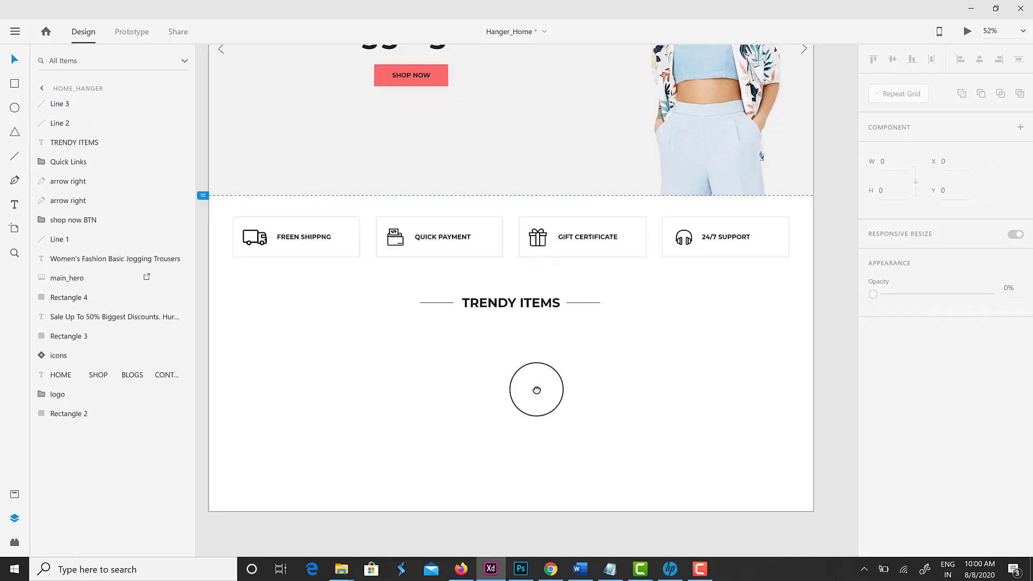
{"action": "left_click", "coordinate": [323, 226]}
Paste a copied label below TRENDY ITEMS and make ALL, MAN, WOMAN and ON SALE copies
{"action": "double_click", "coordinate": [323, 226]}
{"action": "left_click", "coordinate": [445, 346]}
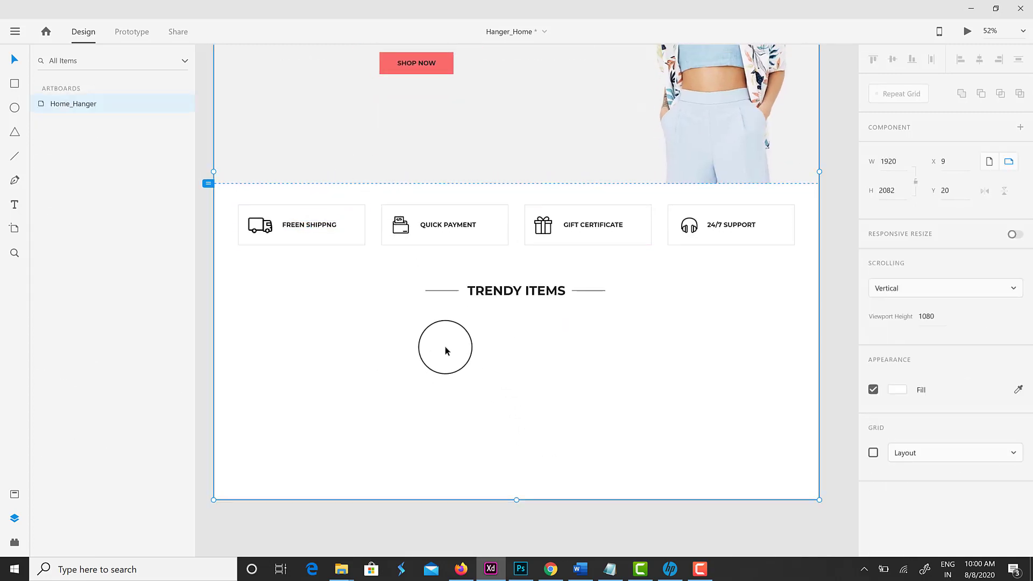
{"action": "key", "text": "ctrl+v"}
{"action": "left_click_drag", "start_coordinate": [295, 228], "coordinate": [319, 345]}
{"action": "double_click", "coordinate": [321, 341]}
{"action": "key", "text": "ctrl+a"}
{"action": "type", "text": "A"}
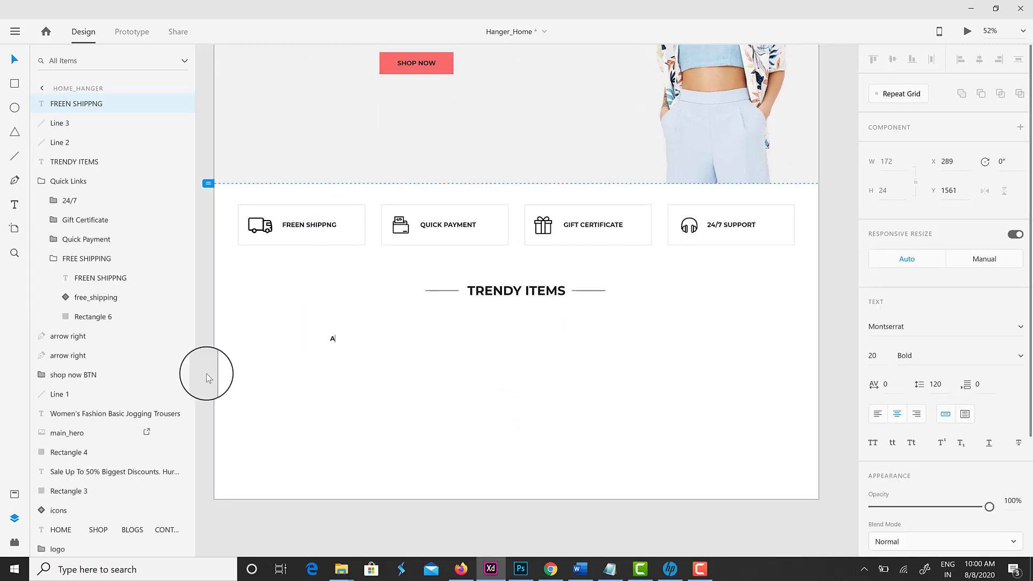
{"action": "left_click", "coordinate": [333, 340]}
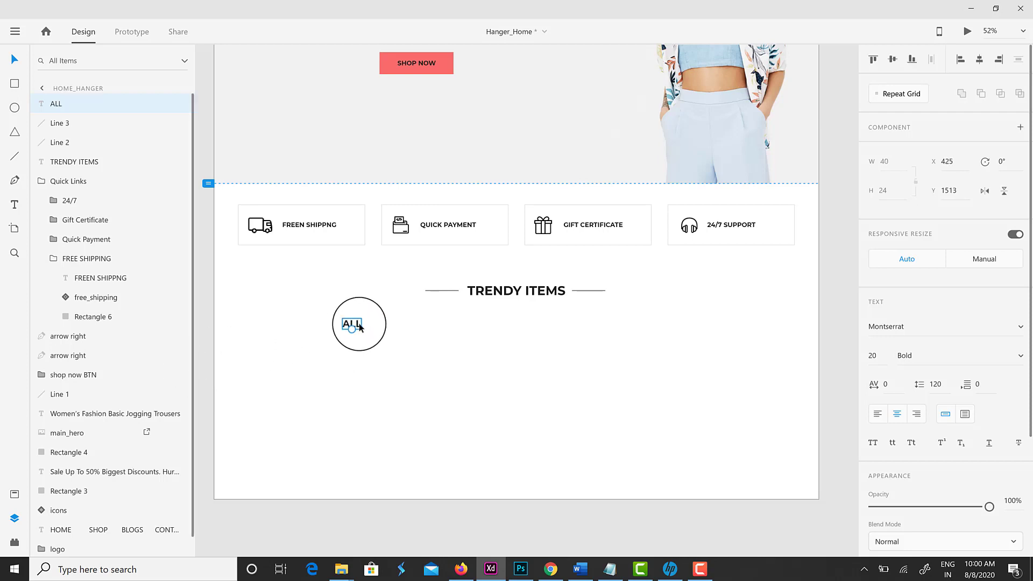
{"action": "left_click_drag", "start_coordinate": [360, 325], "coordinate": [525, 324]}
{"action": "key", "text": "Escape"}
{"action": "double_click", "coordinate": [517, 323]}
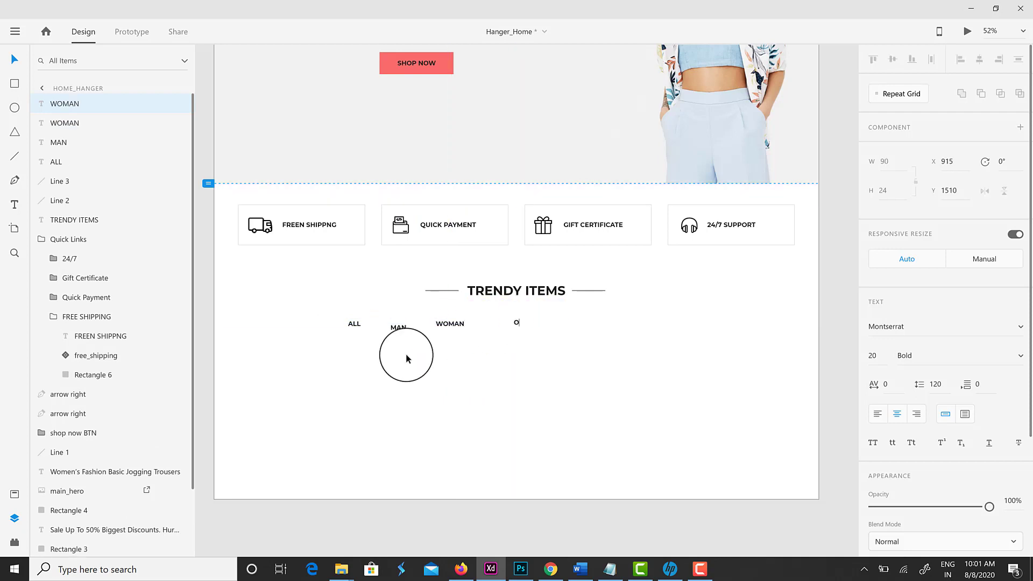
Top-align and group the four filter labels, centre the group, and colour them grey
{"action": "left_click_drag", "start_coordinate": [331, 316], "coordinate": [574, 356]}
{"action": "left_click", "coordinate": [872, 59]}
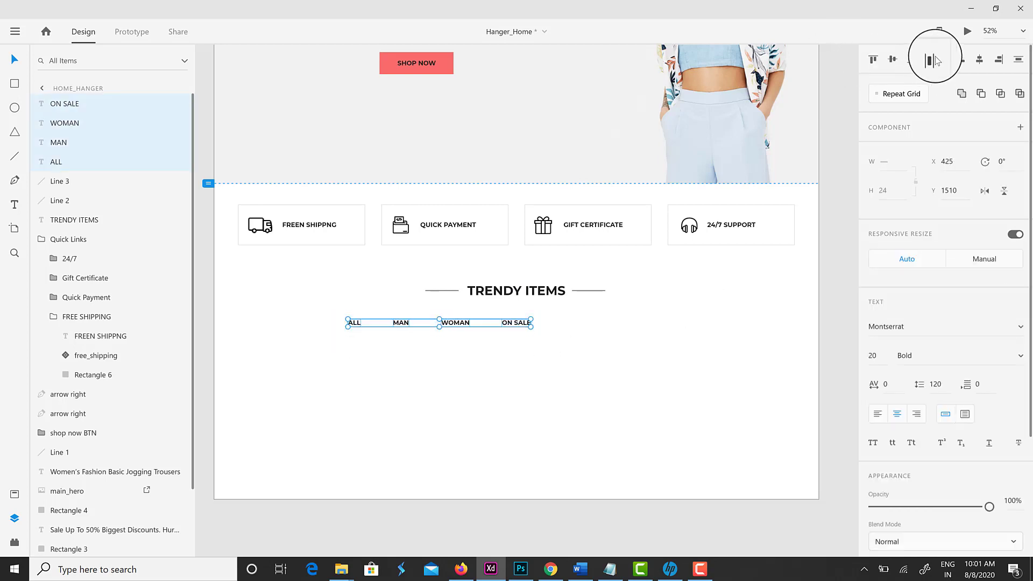
{"action": "key", "text": "ctrl+g"}
{"action": "left_click", "coordinate": [980, 59]}
{"action": "left_click", "coordinate": [597, 362]}
{"action": "left_click", "coordinate": [530, 326]}
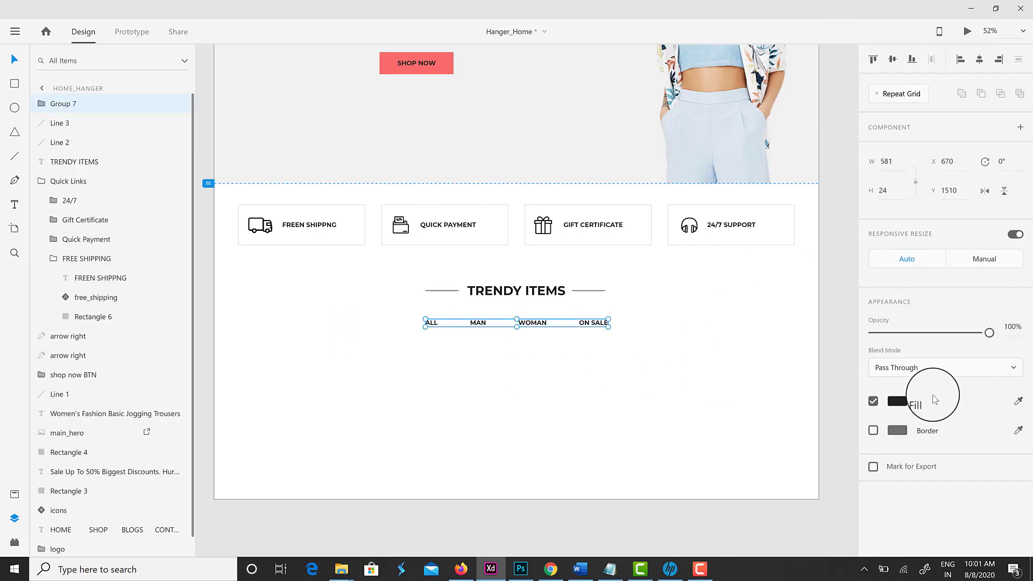
{"action": "left_click", "coordinate": [897, 402]}
{"action": "left_click", "coordinate": [765, 462]}
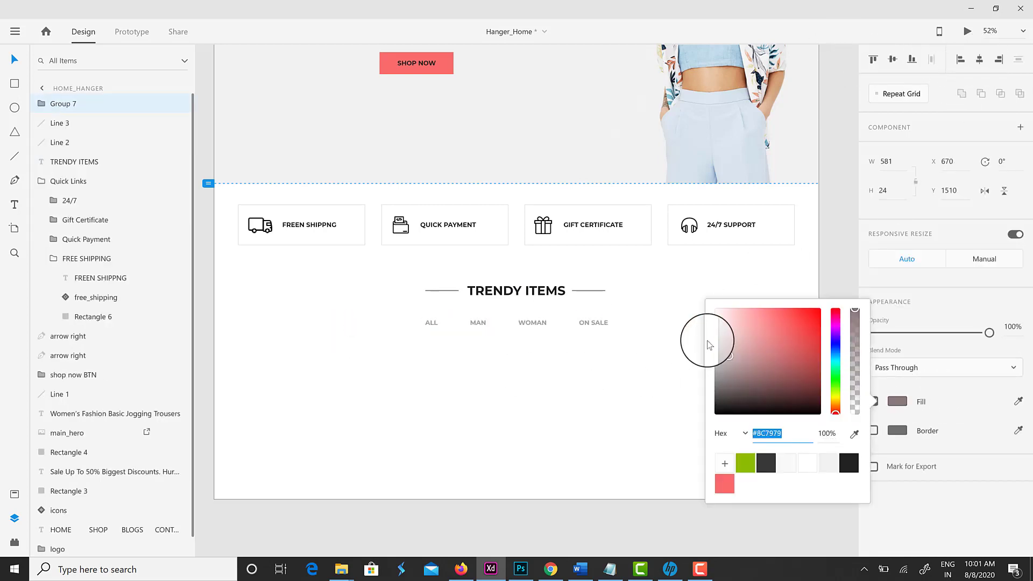
{"action": "left_click", "coordinate": [566, 366]}
Draw a short underline beneath the ALL label
{"action": "left_click_drag", "start_coordinate": [421, 329], "coordinate": [442, 330]}
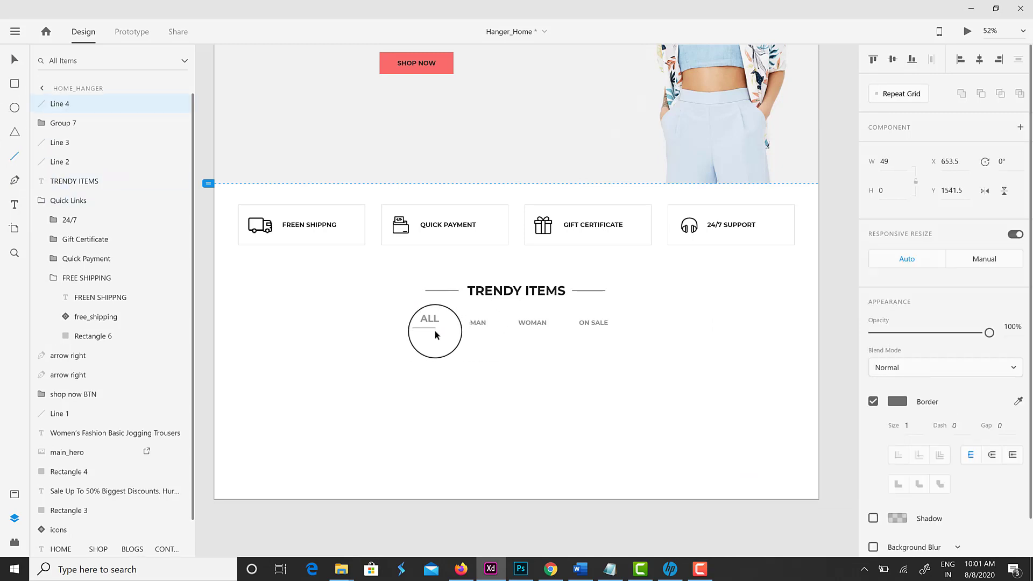
{"action": "scroll", "coordinate": [421, 302], "scroll_direction": "up", "scroll_amount": 3}
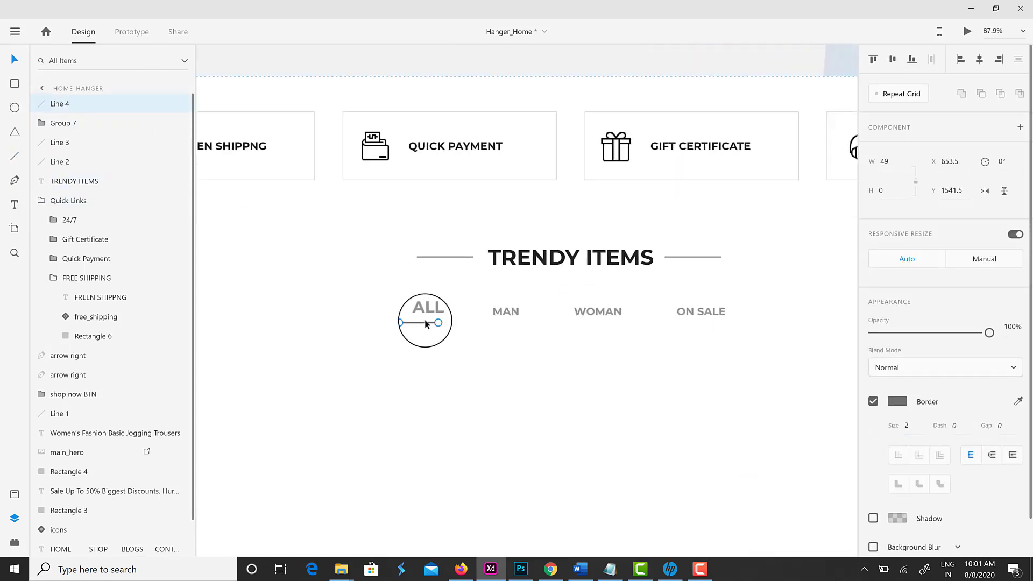
{"action": "left_click", "coordinate": [443, 369]}
{"action": "scroll", "coordinate": [443, 369], "scroll_direction": "down", "scroll_amount": 3}
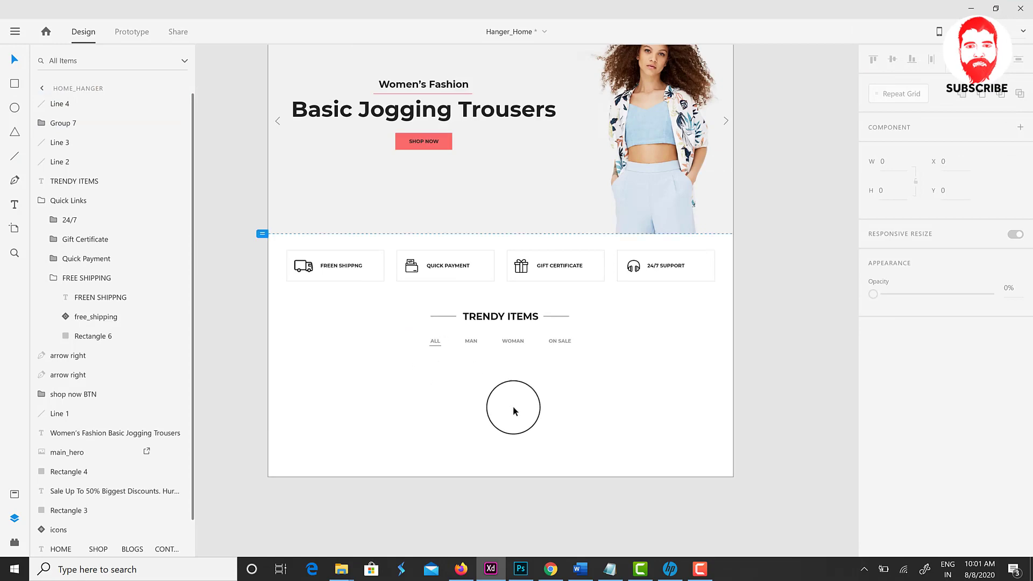
Drag images 1a (yellow sweater) and 2a (plaid shirt) from the images folder onto the artboard
{"action": "scroll", "coordinate": [511, 411], "scroll_direction": "up", "scroll_amount": 3}
{"action": "left_click", "coordinate": [285, 77]}
{"action": "scroll", "coordinate": [487, 425], "scroll_direction": "down", "scroll_amount": 5}
{"action": "left_click", "coordinate": [506, 425]}
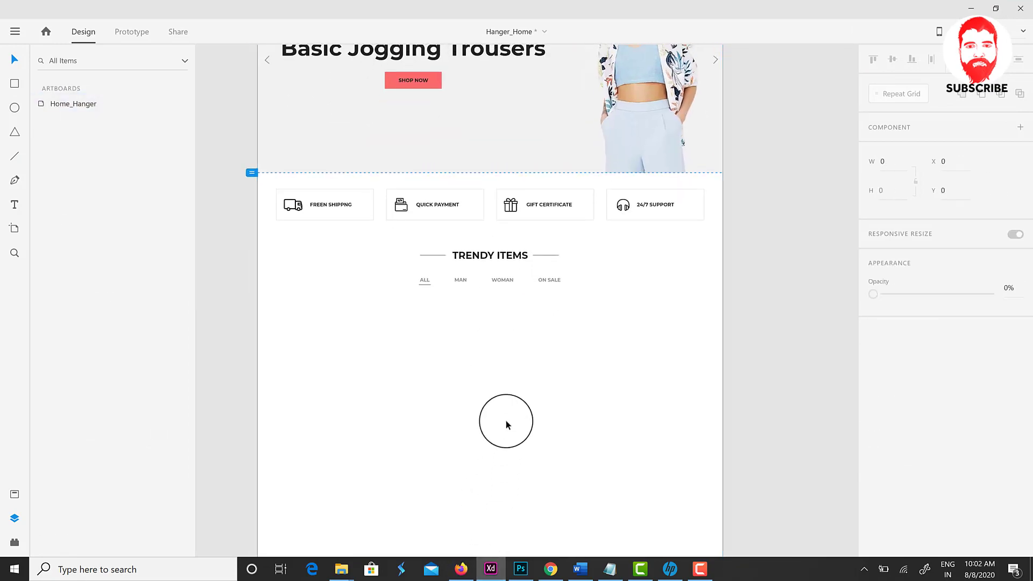
{"action": "left_click", "coordinate": [341, 569]}
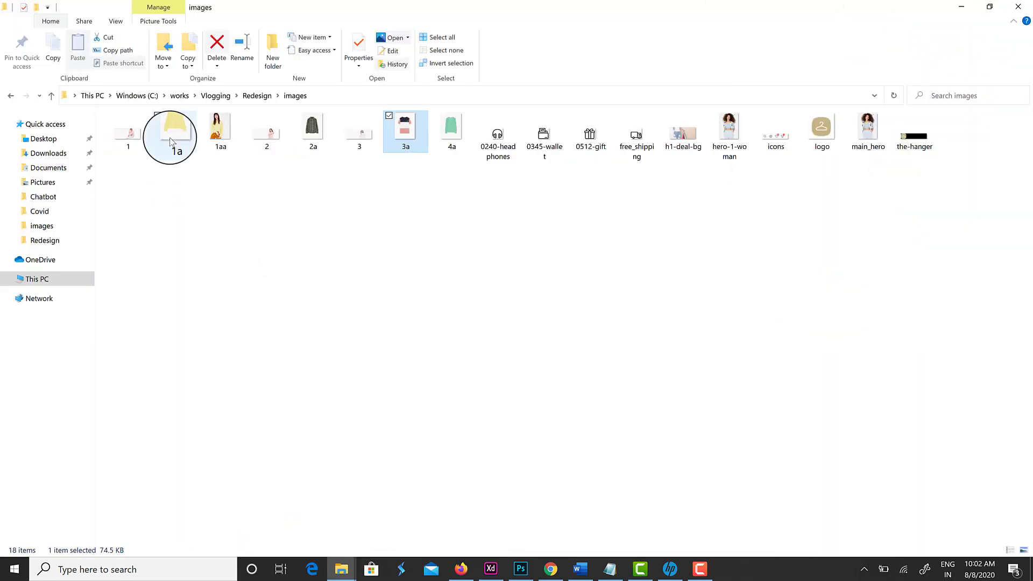
{"action": "left_click_drag", "start_coordinate": [170, 133], "coordinate": [344, 376]}
{"action": "key", "text": "alt+Tab"}
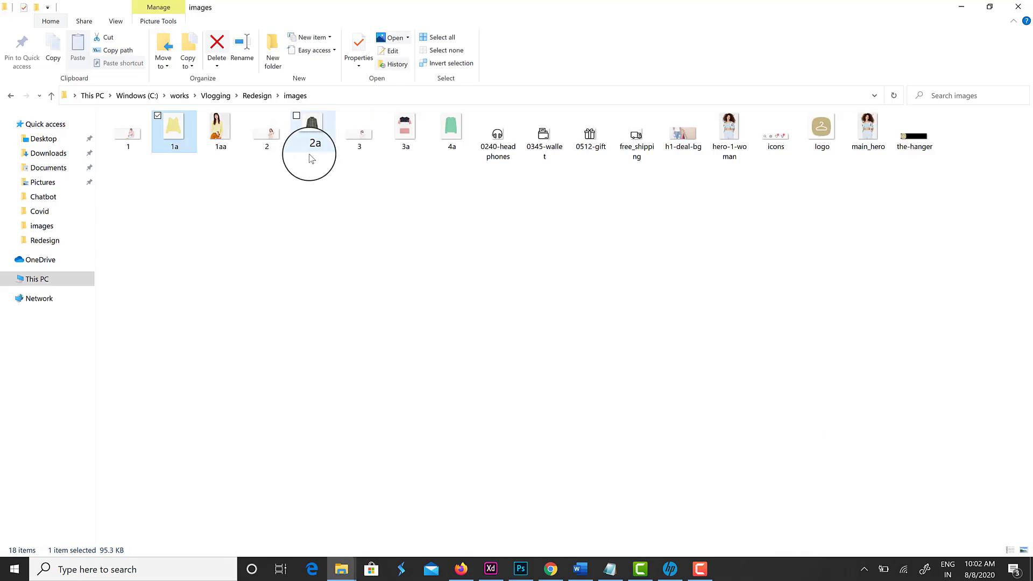
{"action": "left_click_drag", "start_coordinate": [305, 154], "coordinate": [491, 473]}
{"action": "left_click", "coordinate": [341, 569]}
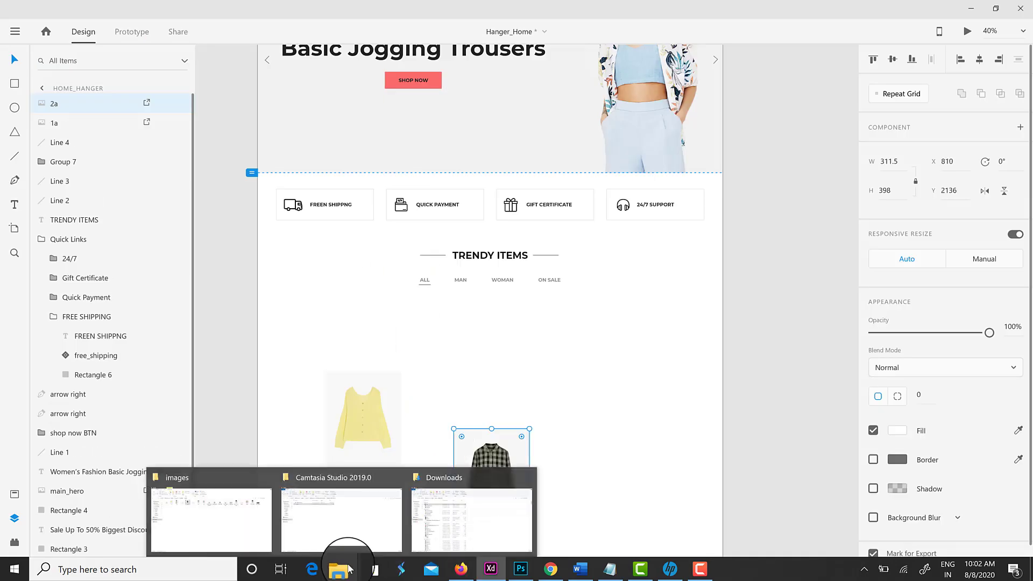
Drag images 3a (striped tee) and 4a (green sweater) from the images folder onto the artboard
{"action": "left_click", "coordinate": [204, 511]}
{"action": "left_click_drag", "start_coordinate": [390, 108], "coordinate": [630, 463]}
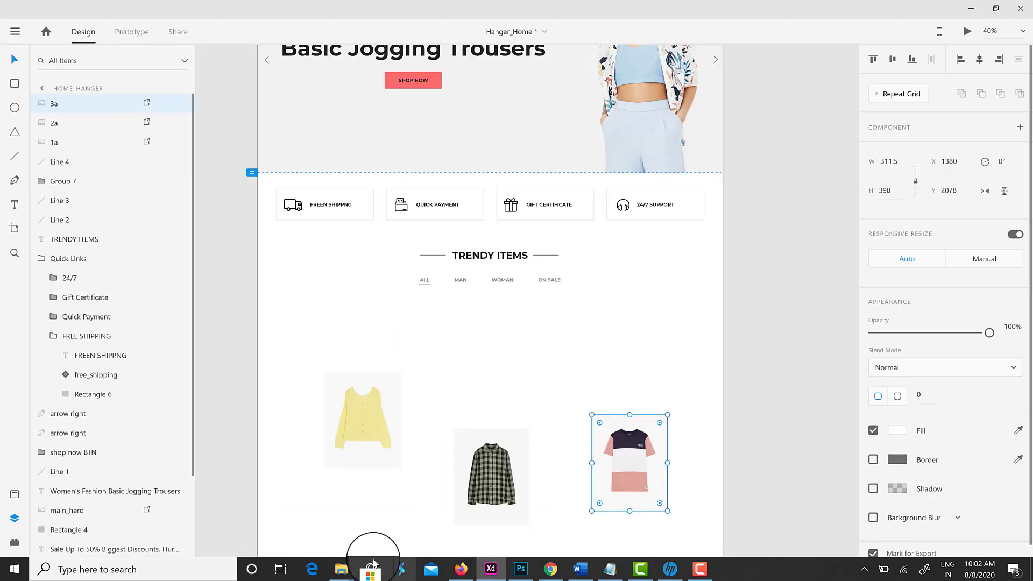
{"action": "left_click", "coordinate": [341, 570]}
{"action": "left_click", "coordinate": [210, 519]}
{"action": "left_click_drag", "start_coordinate": [438, 115], "coordinate": [727, 431]}
Line the four product images up in a row, top-aligned and distributed horizontally
{"action": "left_click_drag", "start_coordinate": [632, 484], "coordinate": [578, 412]}
{"action": "left_click_drag", "start_coordinate": [519, 439], "coordinate": [458, 369]}
{"action": "left_click_drag", "start_coordinate": [363, 425], "coordinate": [341, 388]}
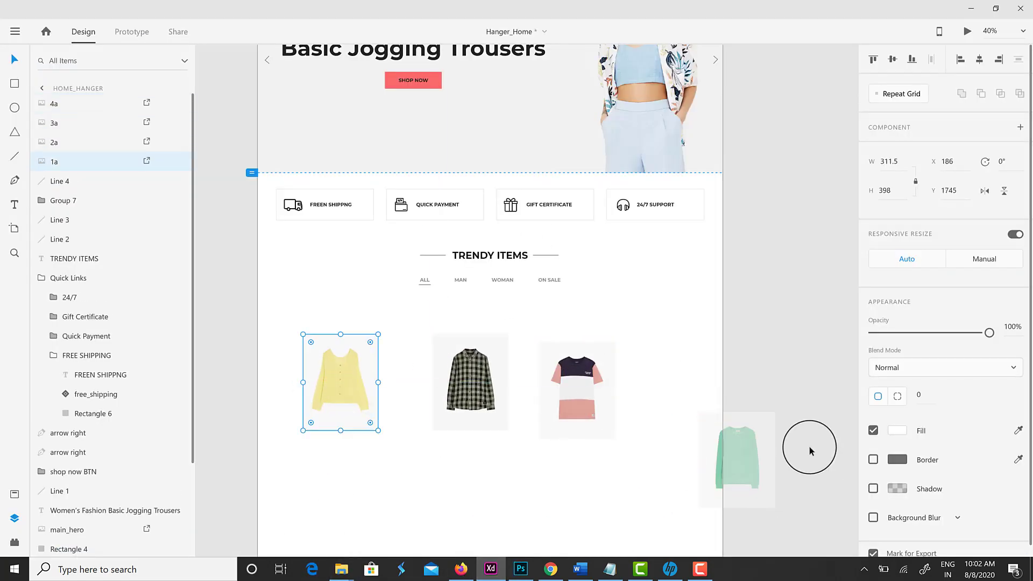
{"action": "left_click_drag", "start_coordinate": [727, 465], "coordinate": [676, 391]}
{"action": "left_click_drag", "start_coordinate": [237, 304], "coordinate": [739, 459]}
{"action": "left_click", "coordinate": [873, 59]}
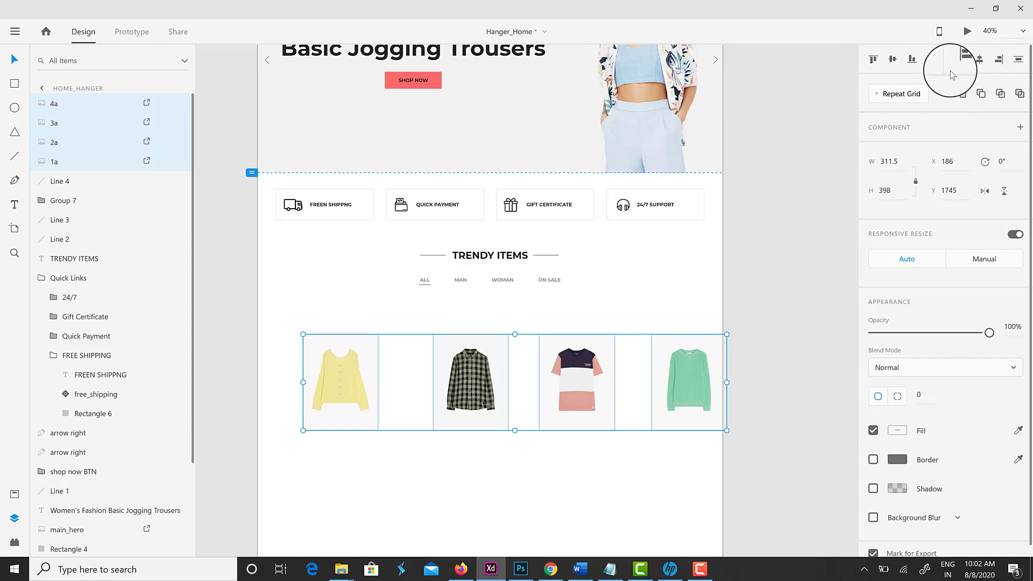
{"action": "left_click", "coordinate": [931, 59]}
Adjust the green sweater's position to even the product row's spacing
{"action": "left_click", "coordinate": [703, 381]}
{"action": "left_click_drag", "start_coordinate": [680, 373], "coordinate": [671, 396]}
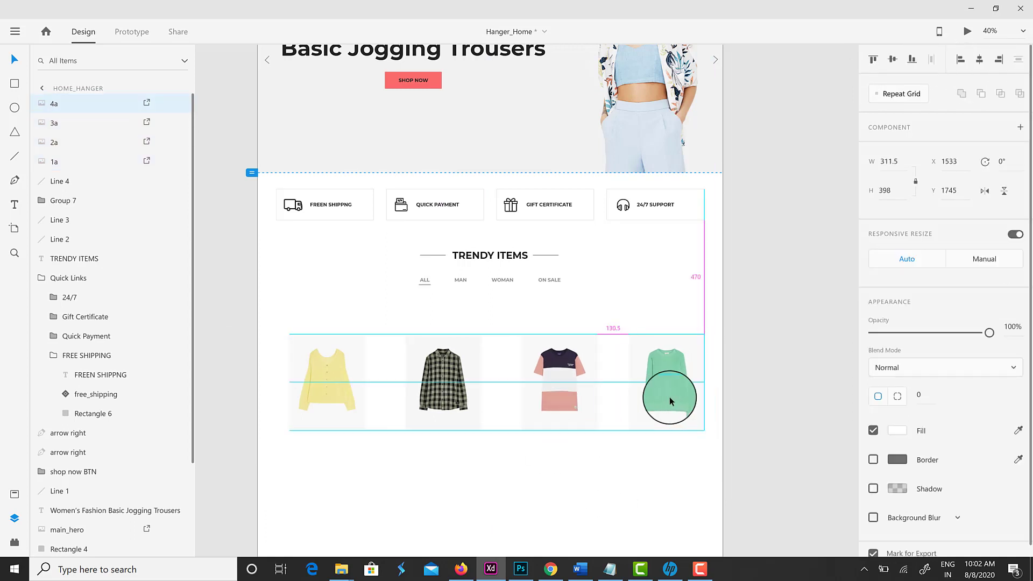
{"action": "left_click", "coordinate": [318, 384]}
{"action": "left_click_drag", "start_coordinate": [844, 508], "coordinate": [254, 322]}
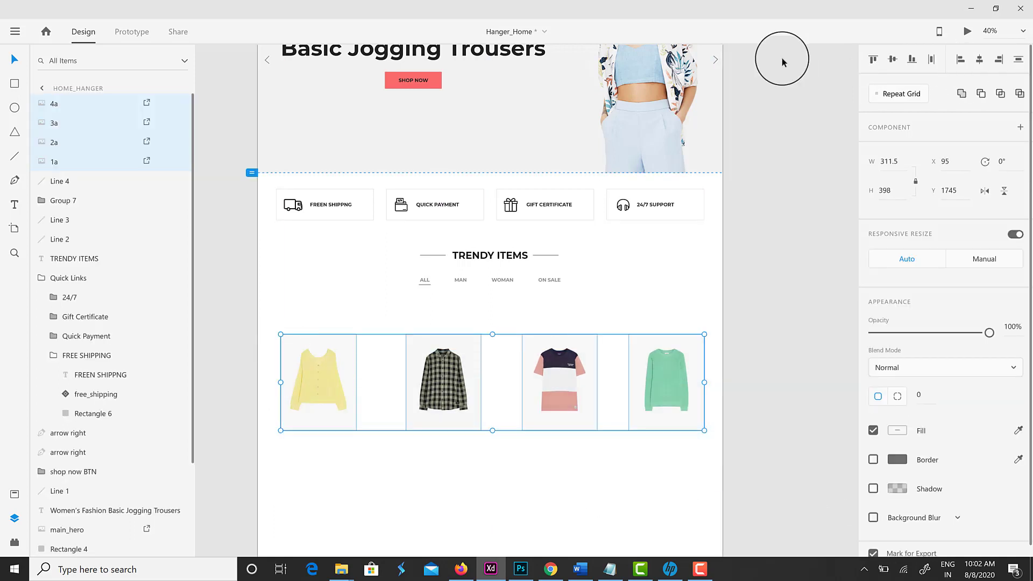
{"action": "left_click", "coordinate": [979, 59]}
{"action": "key", "text": "ctrl+z"}
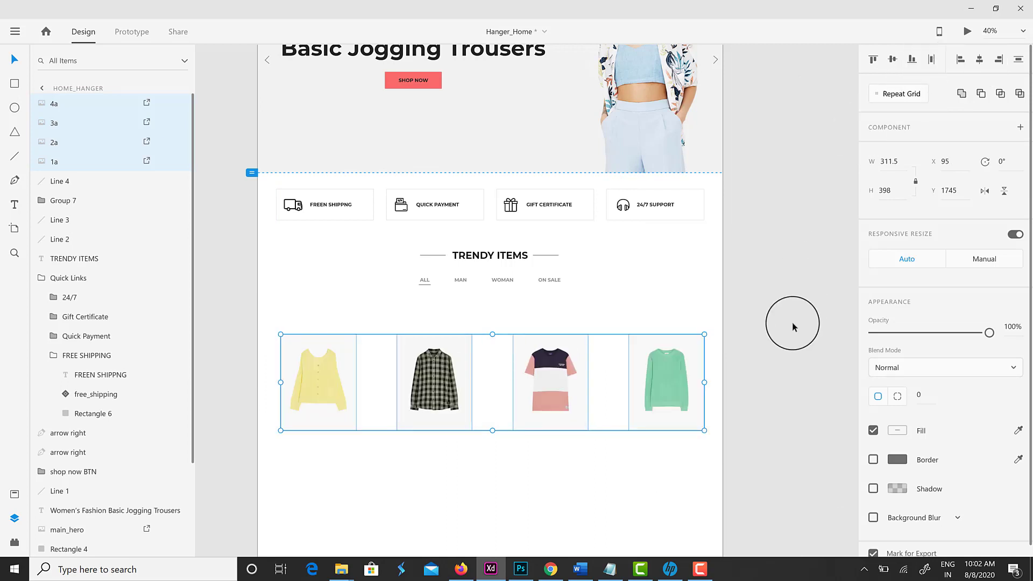
{"action": "left_click", "coordinate": [807, 233]}
{"action": "left_click_drag", "start_coordinate": [635, 459], "coordinate": [640, 437]}
{"action": "scroll", "coordinate": [377, 425], "scroll_direction": "up", "scroll_amount": 2}
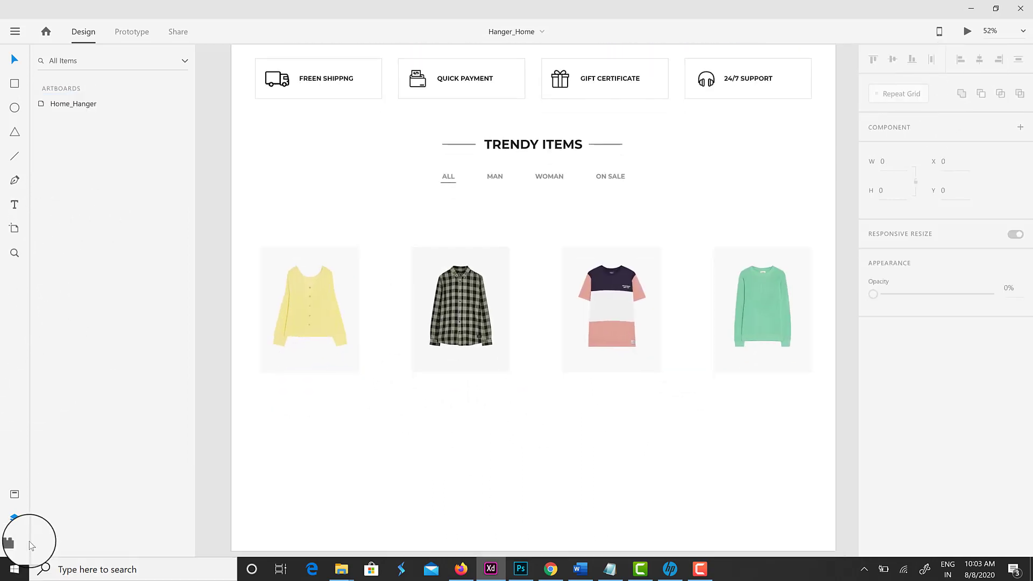
Place the heart component from Assets at a product card's top-right corner
{"action": "left_click", "coordinate": [27, 543]}
{"action": "left_click_drag", "start_coordinate": [70, 229], "coordinate": [417, 345]}
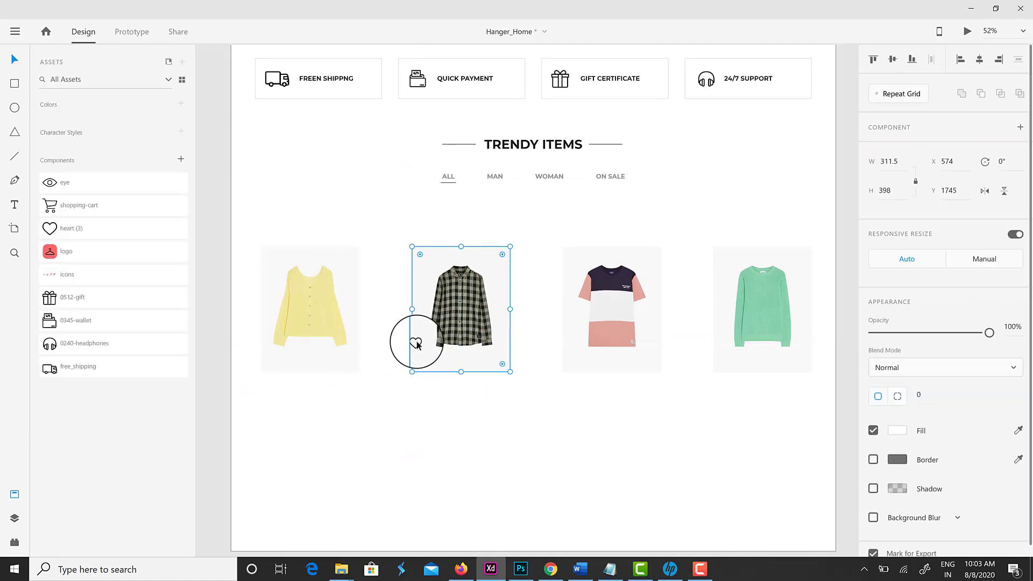
{"action": "left_click", "coordinate": [416, 343]}
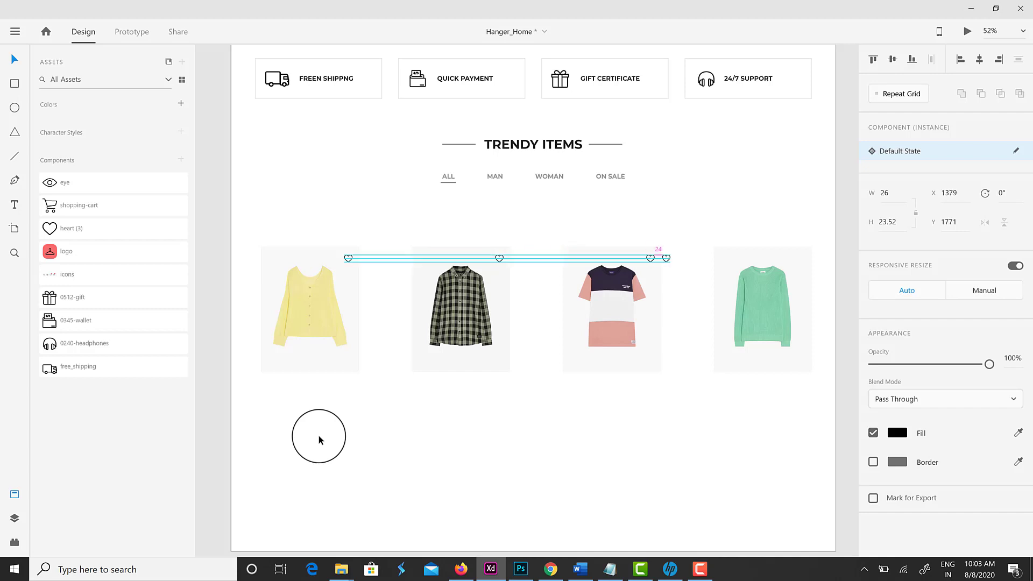
{"action": "left_click", "coordinate": [406, 381]}
Draw a small green rectangle at the yellow sweater card's top-left corner
{"action": "left_click_drag", "start_coordinate": [261, 255], "coordinate": [296, 265]}
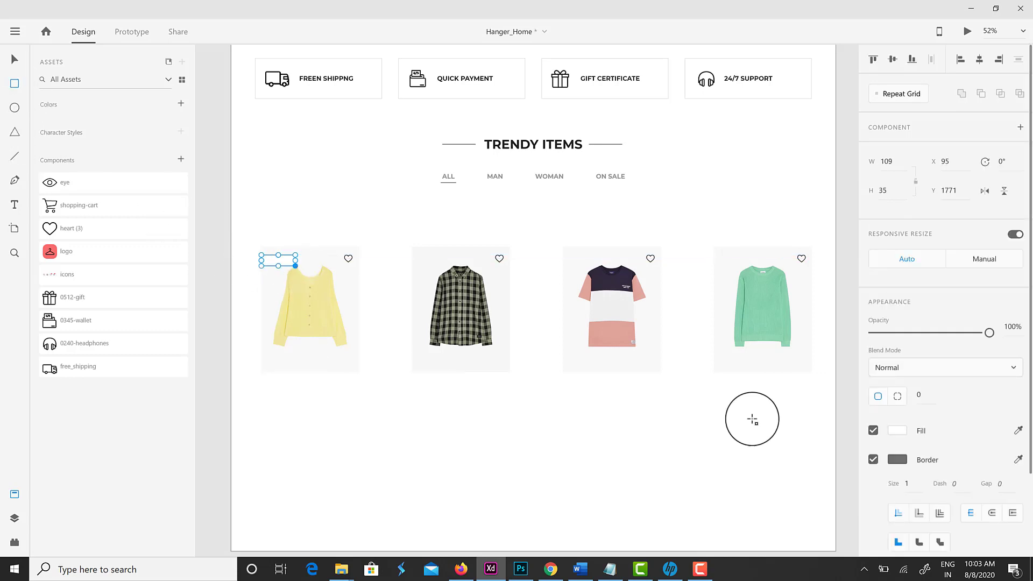
{"action": "left_click", "coordinate": [897, 431]}
{"action": "left_click", "coordinate": [586, 480]}
Add white '-10%' text on the green rectangle
{"action": "key", "text": "t"}
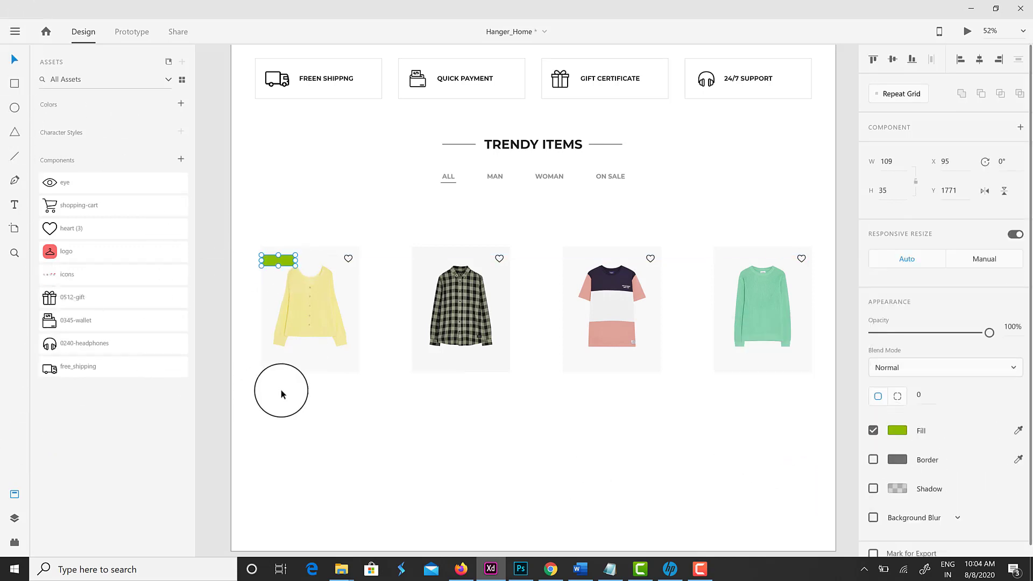
{"action": "left_click", "coordinate": [278, 255]}
{"action": "type", "text": "-10%"}
{"action": "key", "text": "Escape"}
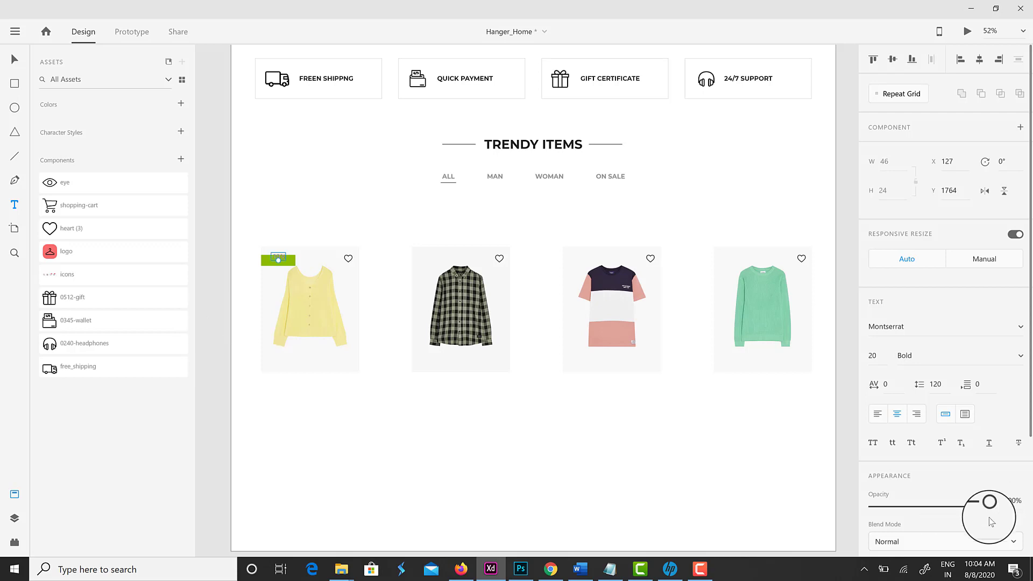
{"action": "scroll", "coordinate": [987, 502], "scroll_direction": "down", "scroll_amount": 3}
{"action": "left_click", "coordinate": [897, 418]}
{"action": "left_click", "coordinate": [807, 479]}
{"action": "left_click", "coordinate": [15, 59]}
Select the green tag together with its -10% text, then the yellow sweater card
{"action": "scroll", "coordinate": [258, 260], "scroll_direction": "up", "scroll_amount": 10}
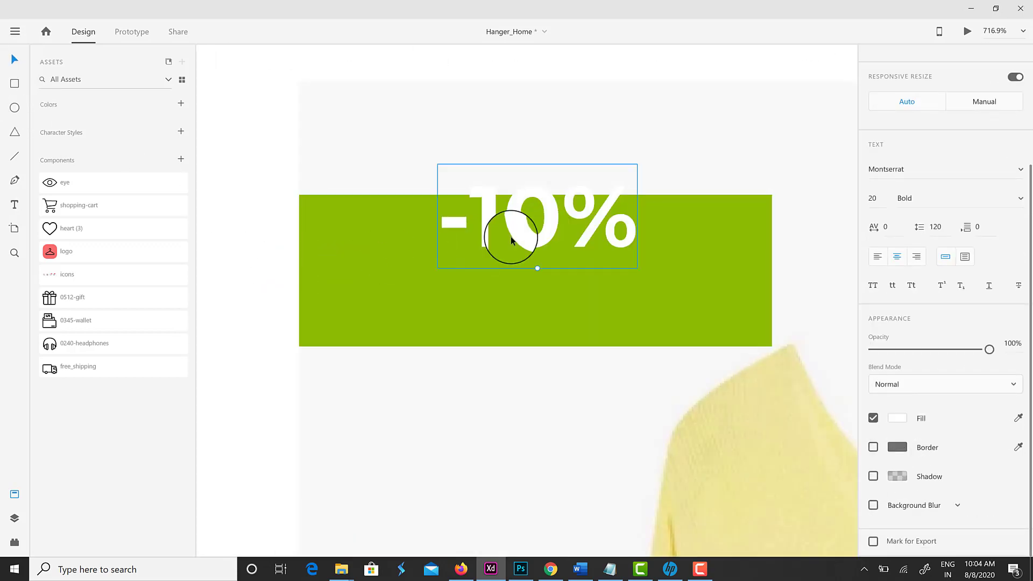
{"action": "left_click", "coordinate": [624, 289]}
{"action": "scroll", "coordinate": [516, 302], "scroll_direction": "down", "scroll_amount": 8}
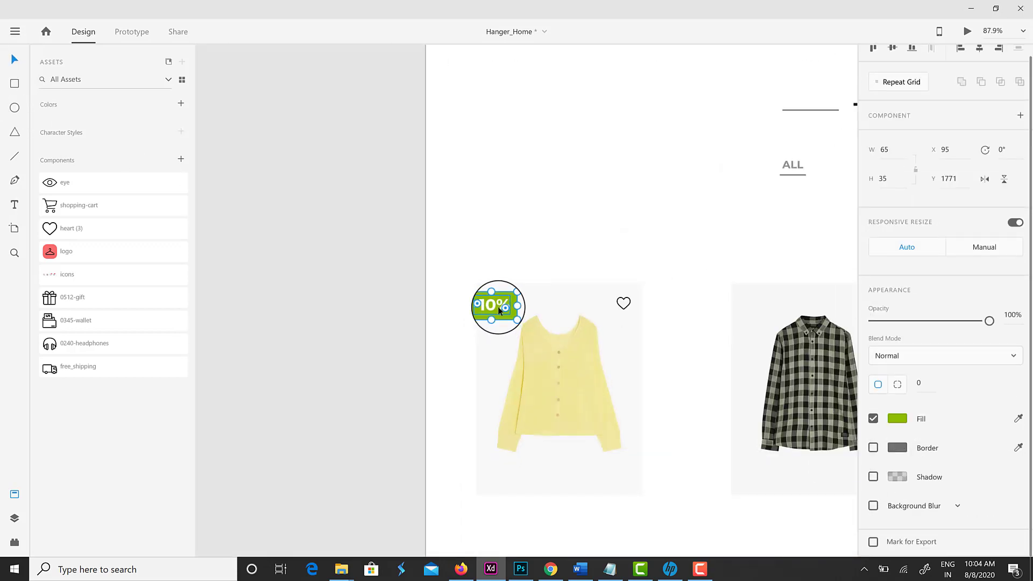
{"action": "left_click", "coordinate": [493, 302], "text": "shift"}
{"action": "scroll", "coordinate": [509, 287], "scroll_direction": "right", "scroll_amount": 2}
{"action": "scroll", "coordinate": [438, 302], "scroll_direction": "right", "scroll_amount": 3}
{"action": "scroll", "coordinate": [438, 302], "scroll_direction": "down", "scroll_amount": 2}
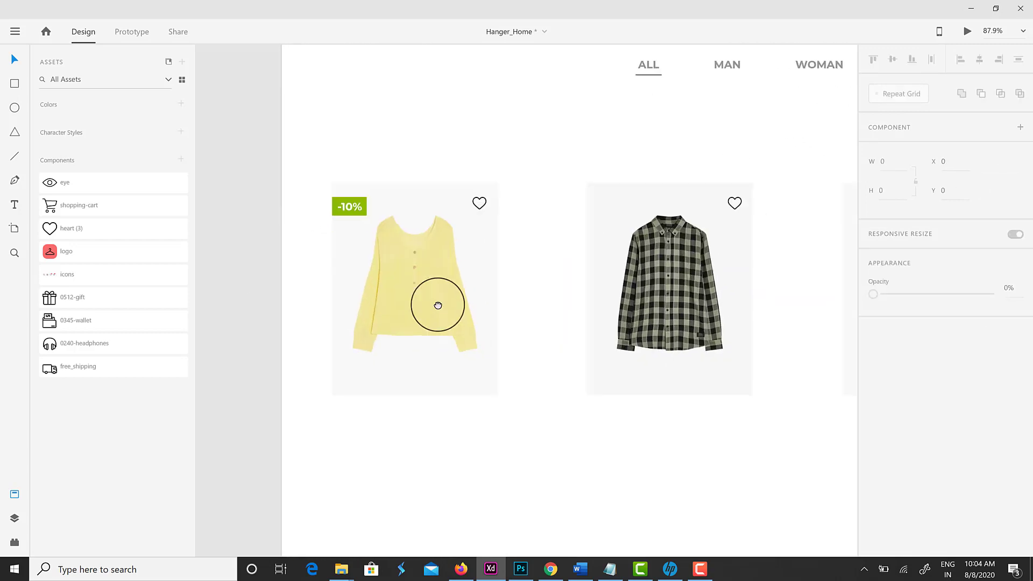
{"action": "left_click", "coordinate": [458, 366]}
{"action": "scroll", "coordinate": [584, 442], "scroll_direction": "right", "scroll_amount": 1}
{"action": "scroll", "coordinate": [584, 438], "scroll_direction": "down", "scroll_amount": 5}
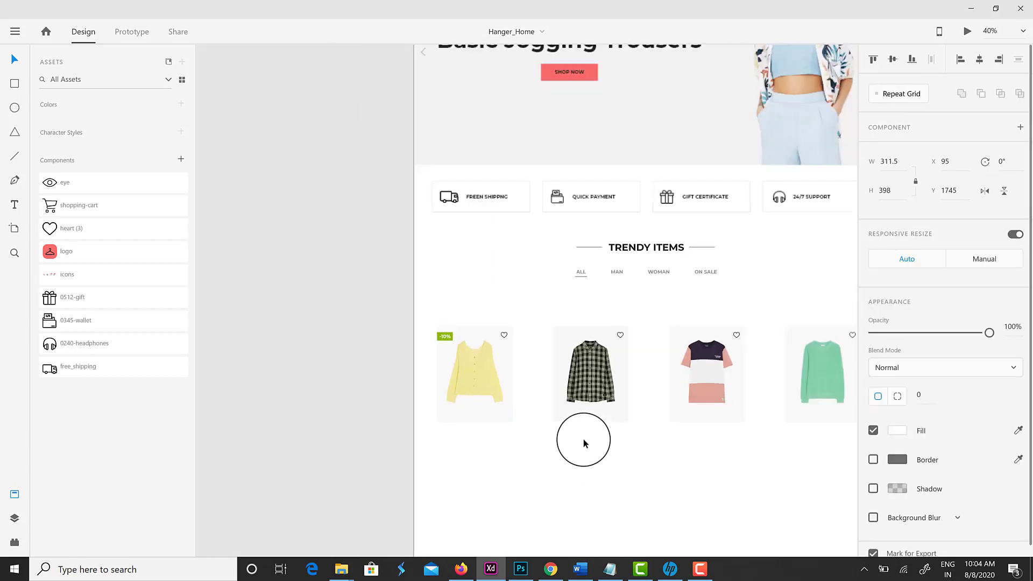
Group the yellow sweater card's parts and rename the group item1
{"action": "left_click", "coordinate": [335, 276]}
{"action": "left_click_drag", "start_coordinate": [335, 276], "coordinate": [433, 413]}
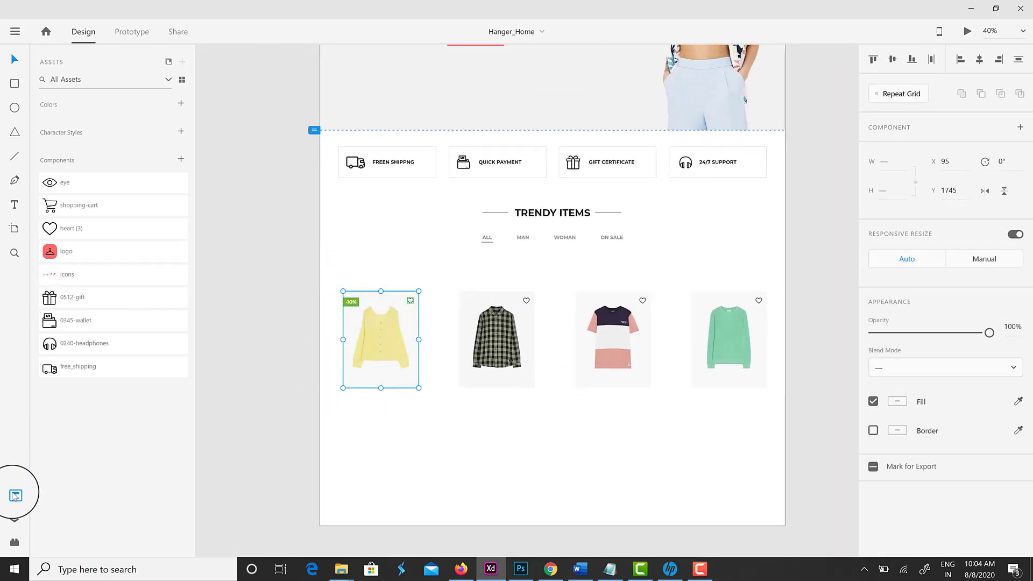
{"action": "left_click", "coordinate": [14, 519]}
{"action": "key", "text": "ctrl+g"}
{"action": "double_click", "coordinate": [104, 106]}
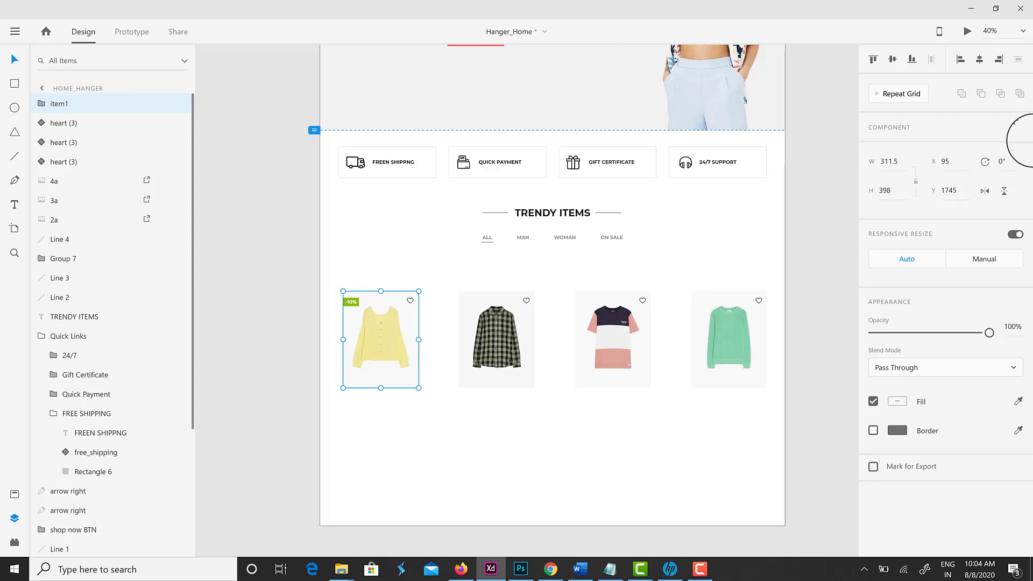
Make item1 a component and add a Hover State
{"action": "left_click", "coordinate": [1016, 150]}
{"action": "left_click", "coordinate": [920, 175]}
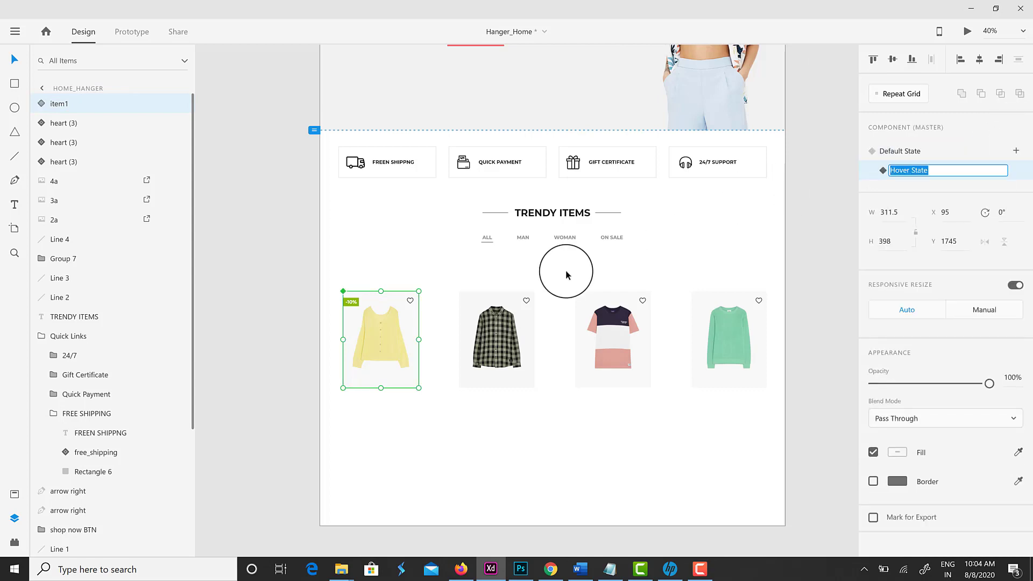
{"action": "key", "text": "Return"}
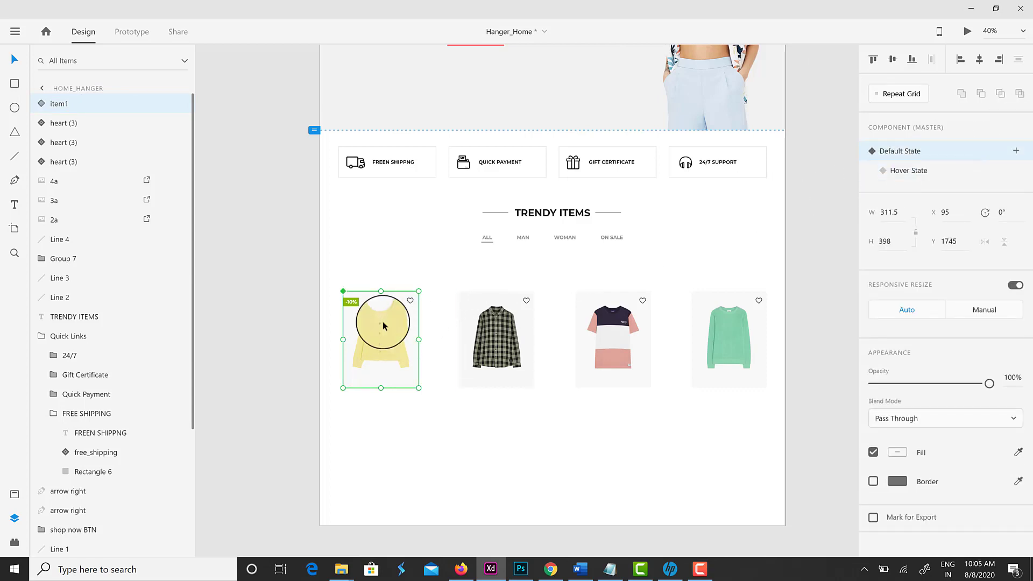
Switch item1 to its Hover State and select the sweater photo inside the card
{"action": "left_click", "coordinate": [937, 170]}
{"action": "key", "text": "ctrl+d"}
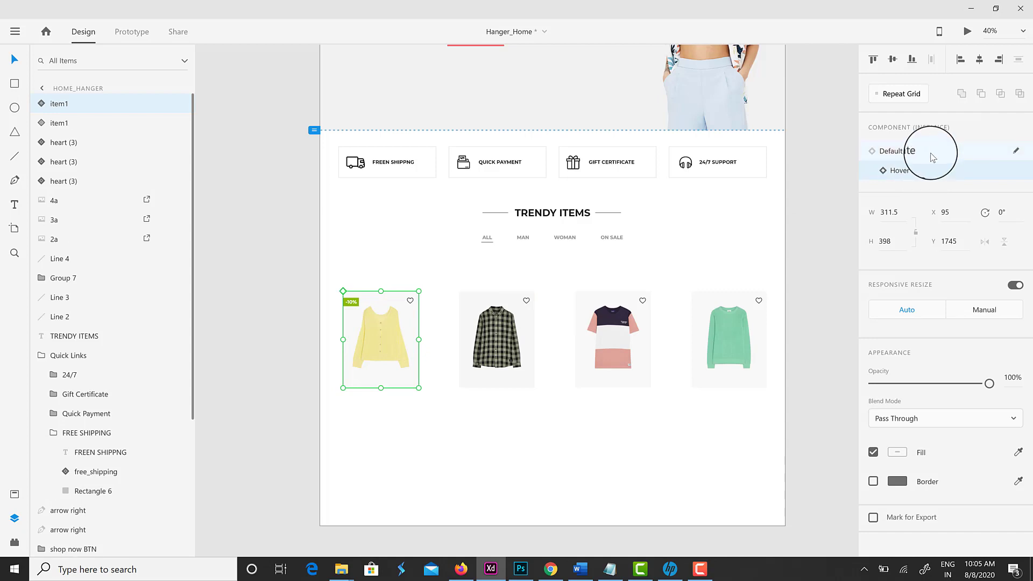
{"action": "left_click", "coordinate": [927, 171]}
{"action": "double_click", "coordinate": [376, 337]}
{"action": "scroll", "coordinate": [395, 347], "scroll_direction": "up", "scroll_amount": 4}
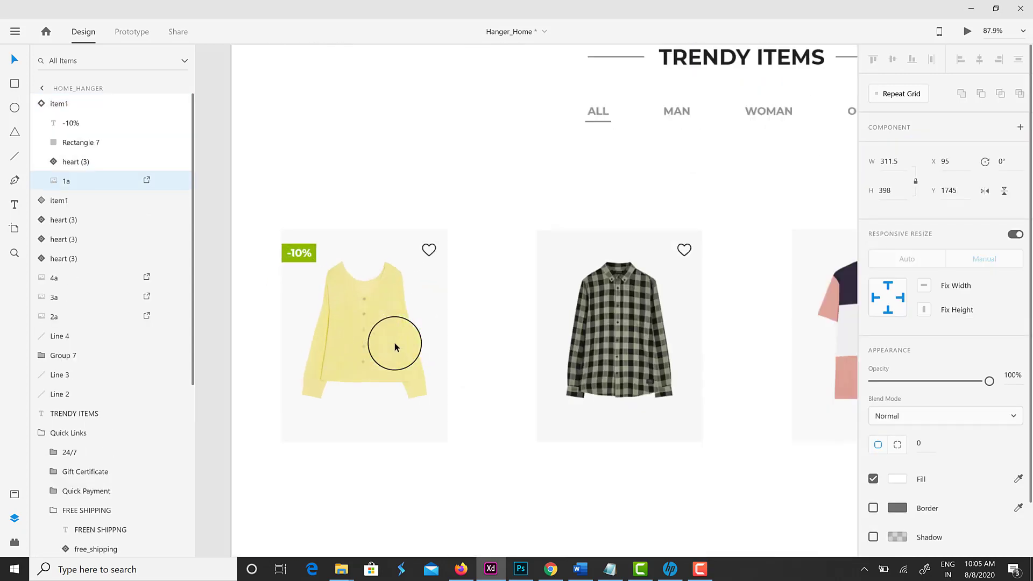
Replace the hover state's sweater photo with the 1aa model photo
{"action": "left_click", "coordinate": [345, 569]}
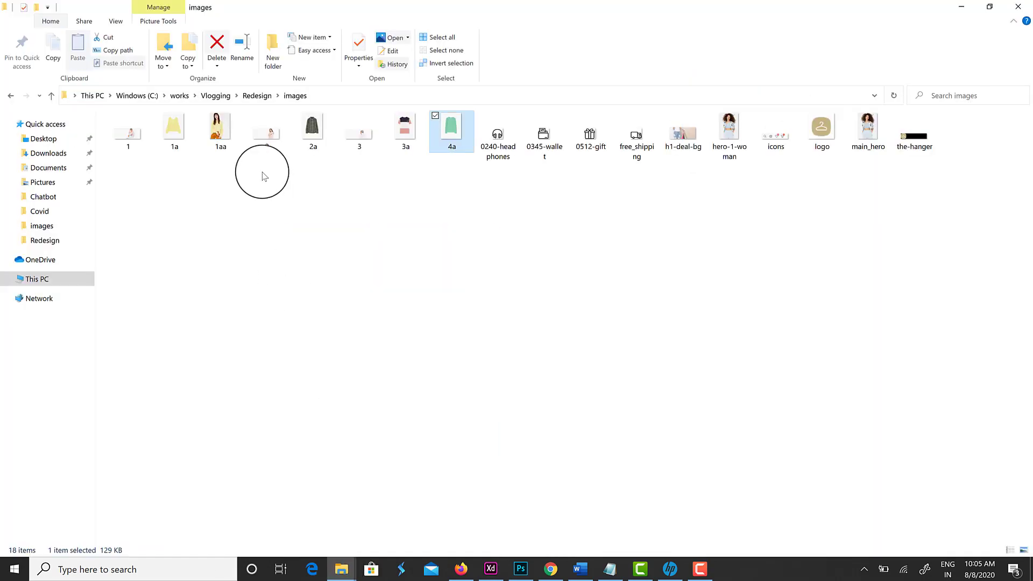
{"action": "left_click_drag", "start_coordinate": [221, 138], "coordinate": [361, 390]}
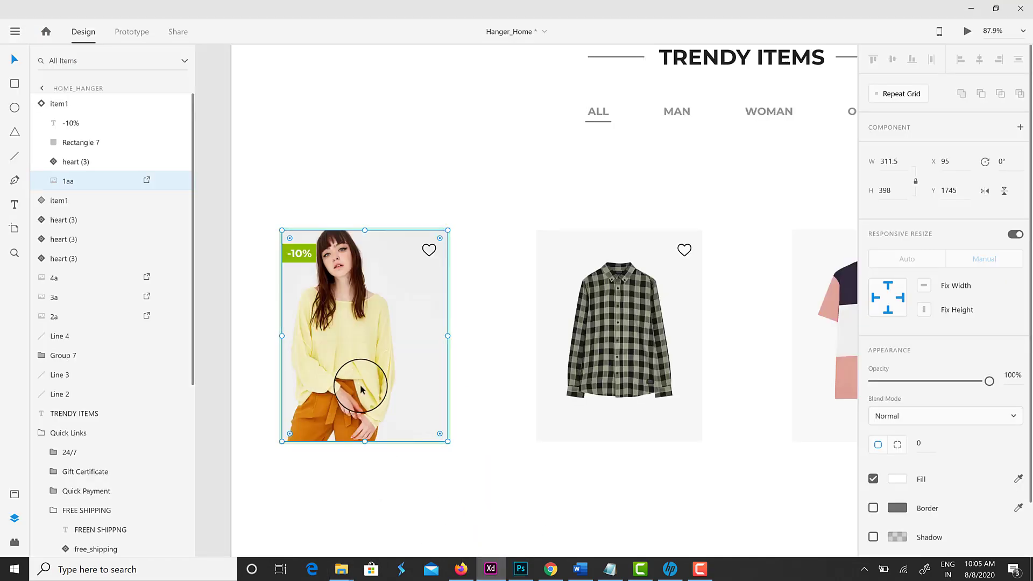
{"action": "left_click", "coordinate": [466, 369]}
{"action": "left_click", "coordinate": [422, 381]}
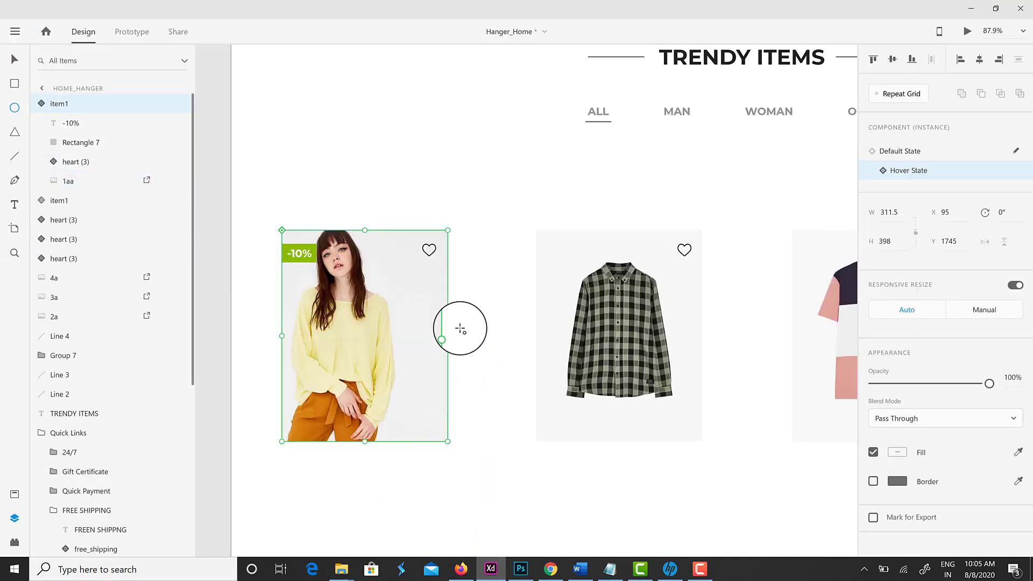
Draw a 40×40 borderless circle filled #383838 below the heart icon
{"action": "mouse_move", "coordinate": [424, 280]}
{"action": "left_mouse_down"}
{"action": "mouse_move", "coordinate": [440, 298]}
{"action": "mouse_move", "coordinate": [429, 295]}
{"action": "left_mouse_up"}
{"action": "left_click", "coordinate": [873, 431]}
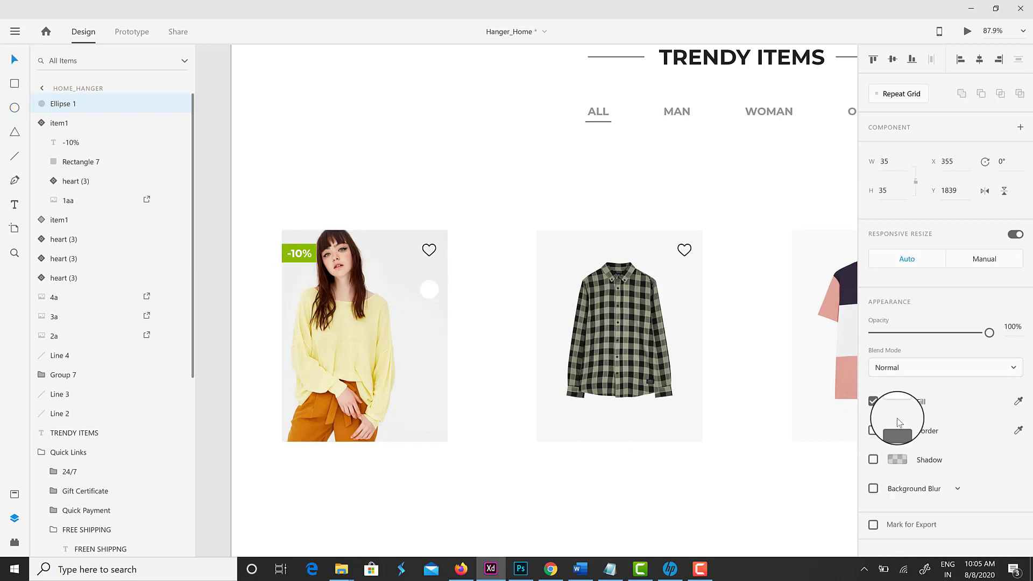
{"action": "left_click", "coordinate": [897, 401]}
{"action": "left_click", "coordinate": [766, 472]}
{"action": "left_click", "coordinate": [866, 231]}
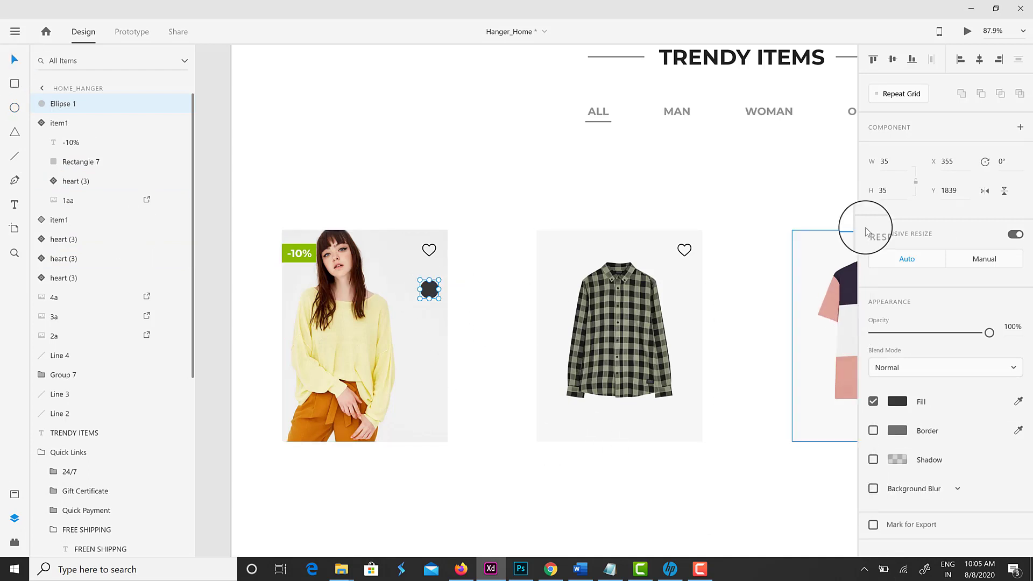
{"action": "type", "text": "40"}
{"action": "key", "text": "Return"}
Place the eye icon from Assets onto the sweater photo, shrunk to fit the circle
{"action": "left_click", "coordinate": [14, 494]}
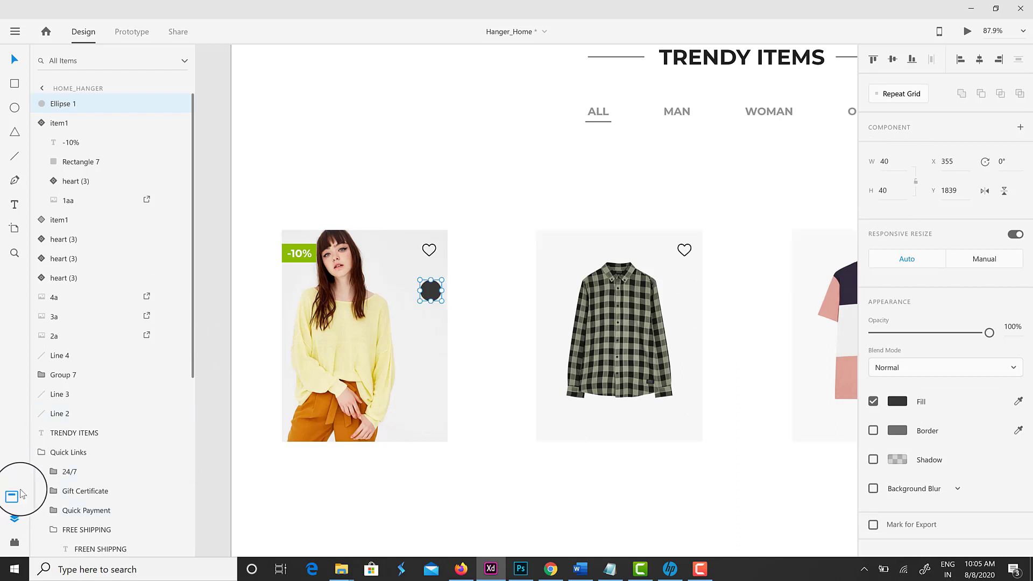
{"action": "left_click", "coordinate": [54, 207]}
{"action": "left_click_drag", "start_coordinate": [54, 207], "coordinate": [680, 293]}
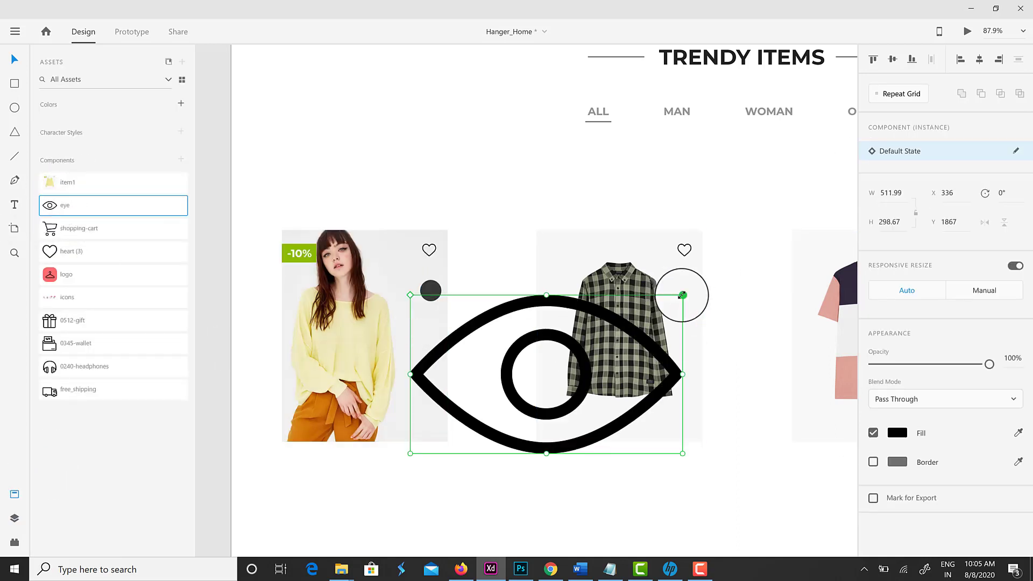
{"action": "left_click", "coordinate": [530, 331]}
{"action": "left_click", "coordinate": [534, 315]}
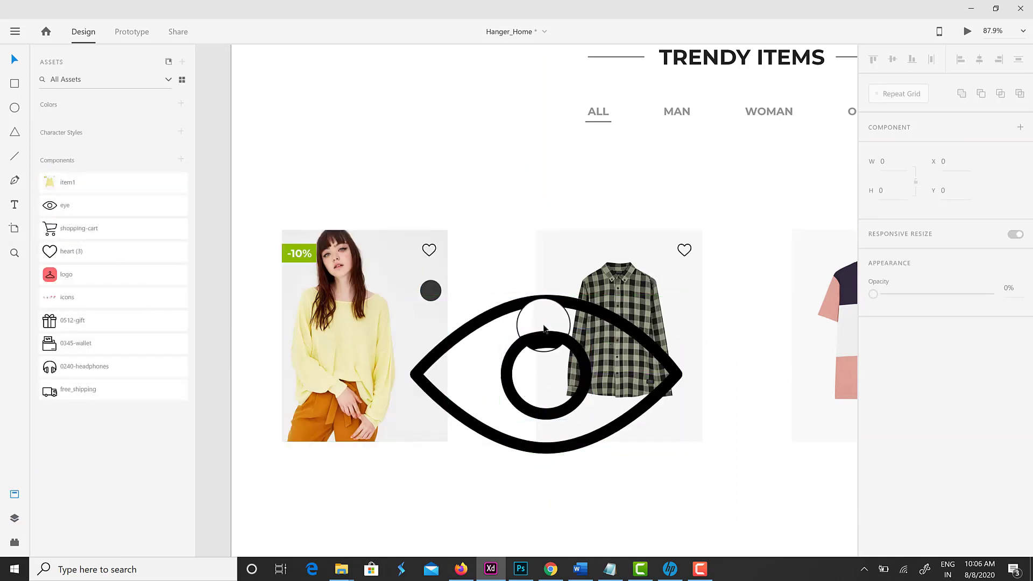
{"action": "left_click_drag", "start_coordinate": [522, 410], "coordinate": [433, 392]}
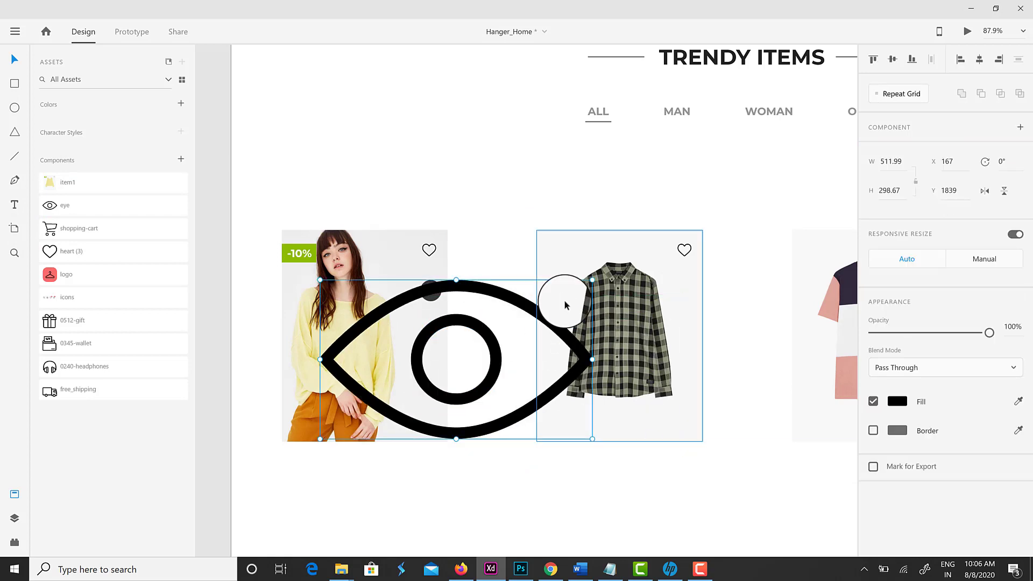
{"action": "left_click_drag", "start_coordinate": [595, 437], "coordinate": [439, 286]}
Make the eye icon white and centre it inside the dark circle
{"action": "left_click", "coordinate": [899, 407]}
{"action": "left_click", "coordinate": [768, 476]}
{"action": "left_click", "coordinate": [437, 305]}
{"action": "scroll", "coordinate": [437, 304], "scroll_direction": "up", "scroll_amount": 4}
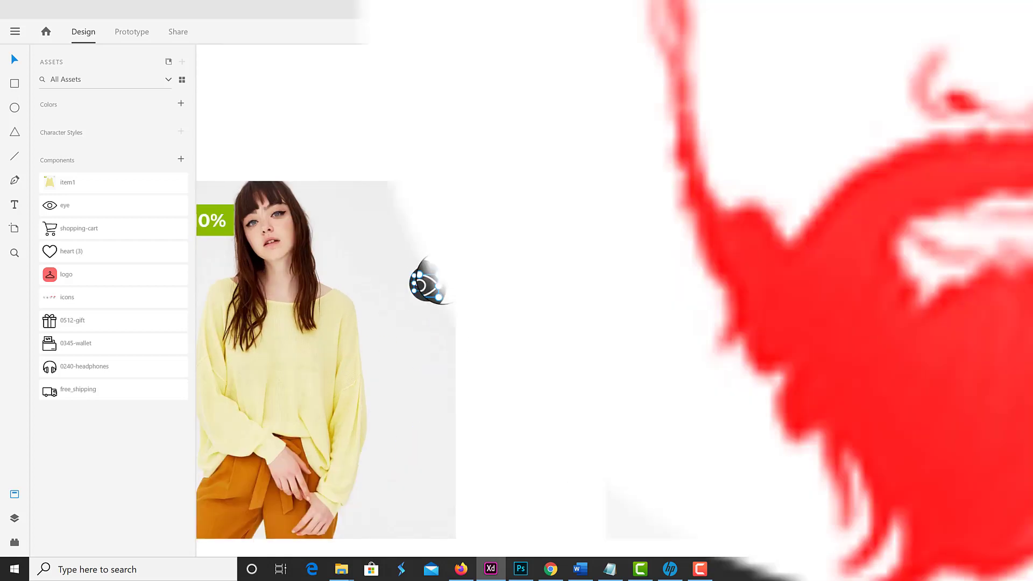
{"action": "left_click", "coordinate": [896, 60]}
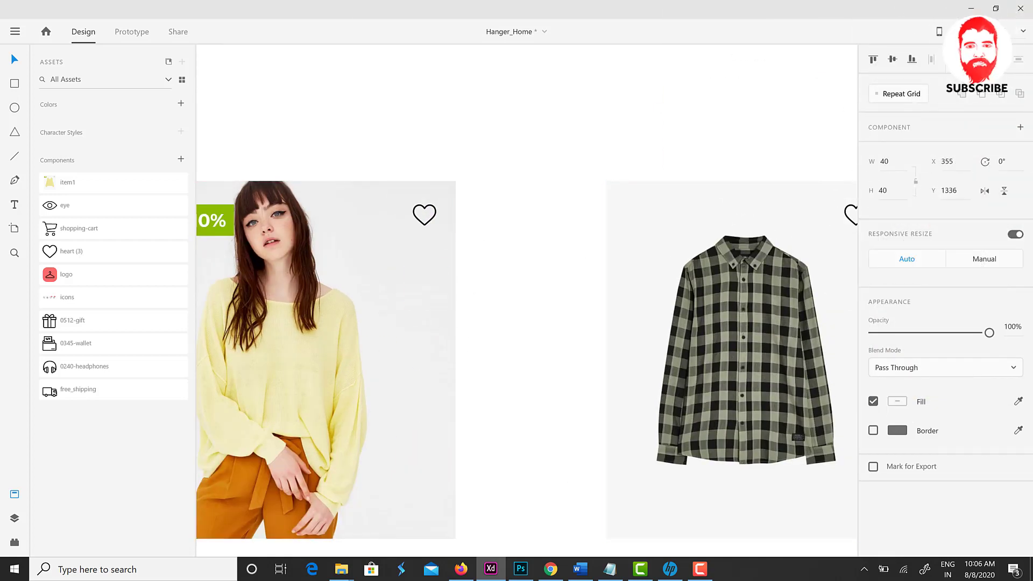
Rename the circle-and-eye group 'Quic View'
{"action": "scroll", "coordinate": [425, 303], "scroll_direction": "down", "scroll_amount": 3}
{"action": "scroll", "coordinate": [425, 286], "scroll_direction": "up", "scroll_amount": 5}
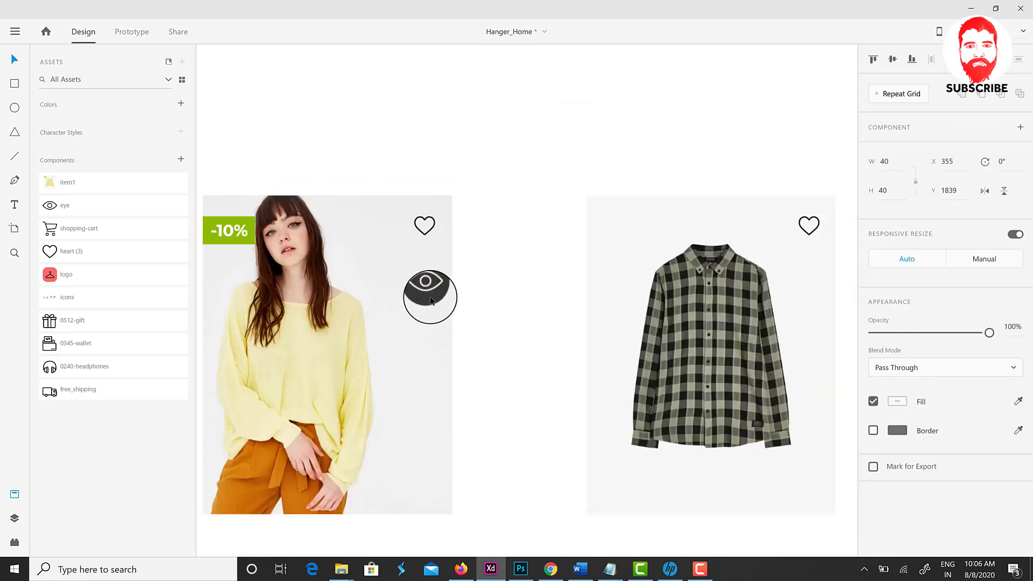
{"action": "double_click", "coordinate": [424, 273]}
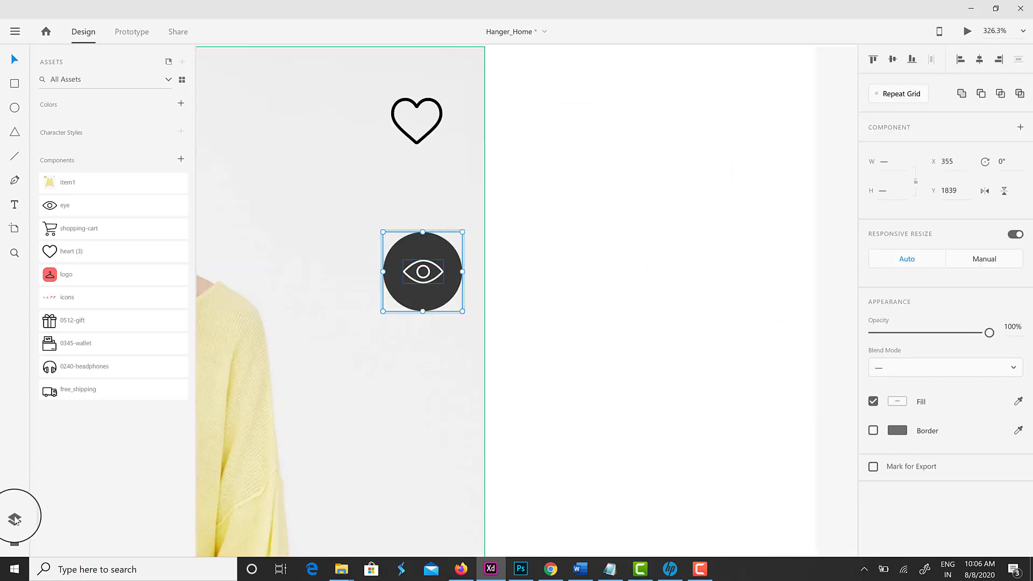
{"action": "left_click", "coordinate": [15, 519]}
{"action": "double_click", "coordinate": [75, 103]}
{"action": "type", "text": "Quic View"}
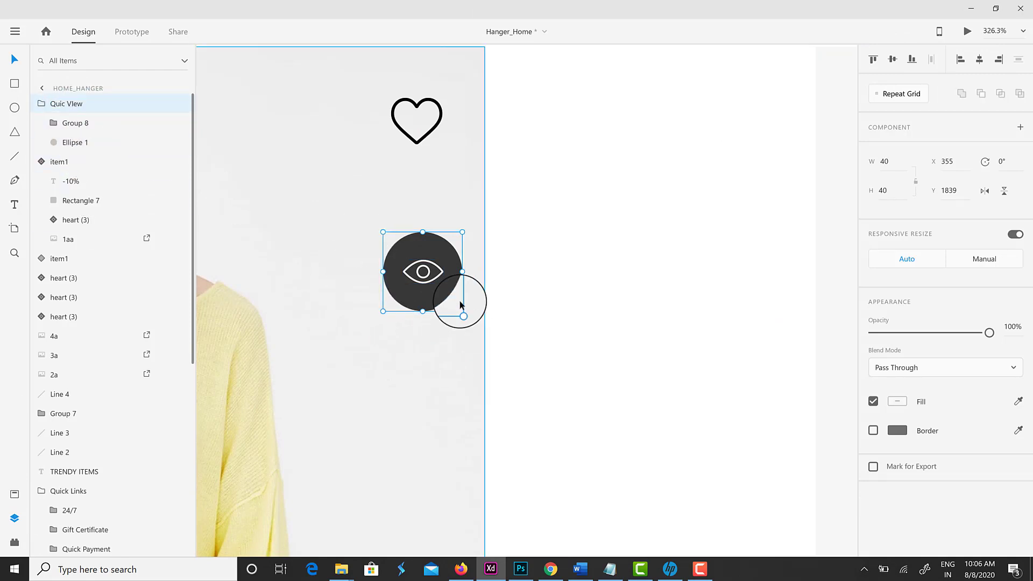
Copy the eye button below it, fill its circle pink #F76B6A, and remove the eye
{"action": "scroll", "coordinate": [484, 291], "scroll_direction": "down", "scroll_amount": 5}
{"action": "left_click_drag", "start_coordinate": [468, 207], "coordinate": [475, 271]}
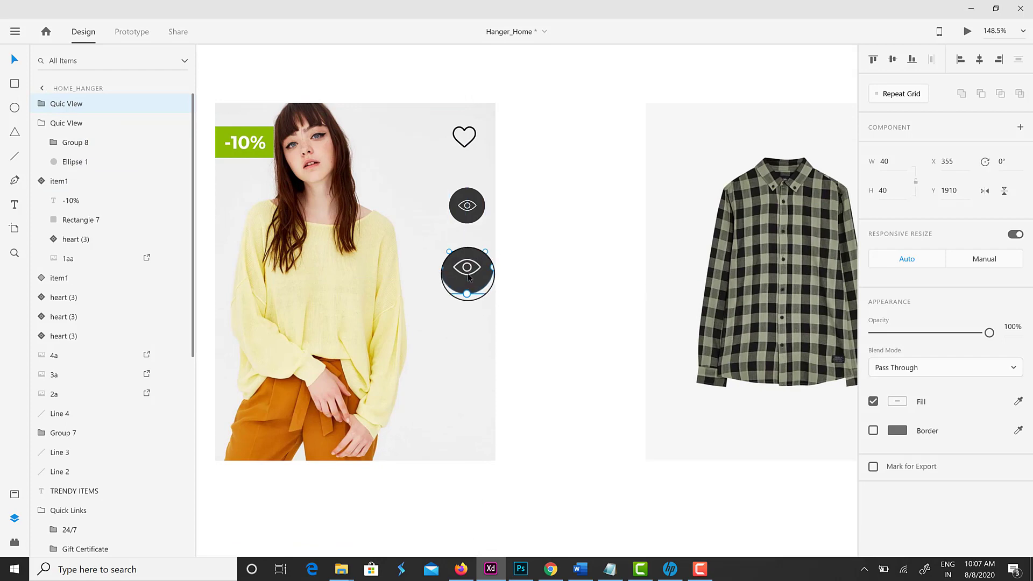
{"action": "double_click", "coordinate": [473, 271]}
{"action": "left_click", "coordinate": [897, 401]}
{"action": "left_click", "coordinate": [725, 493]}
{"action": "left_click", "coordinate": [487, 380]}
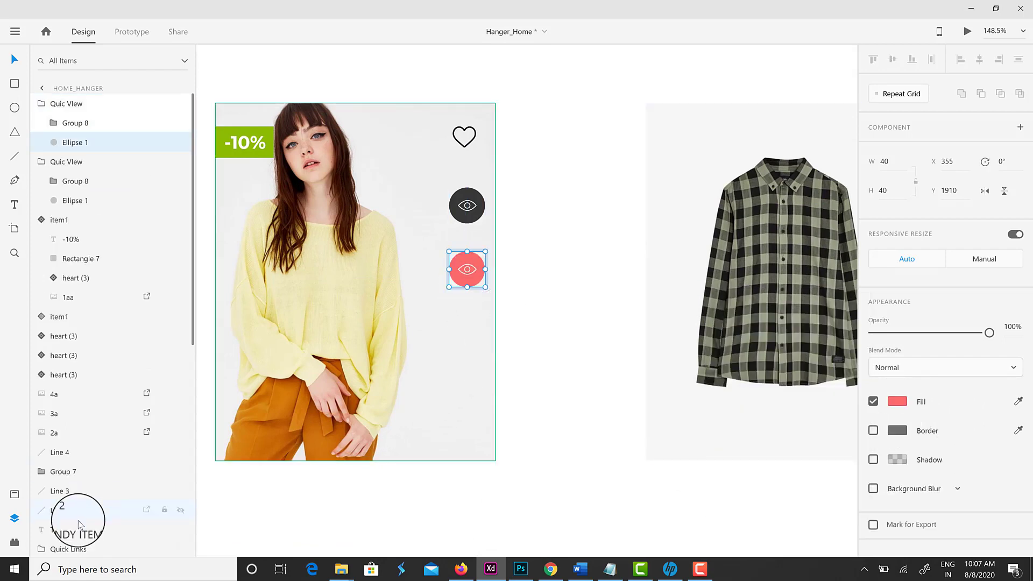
{"action": "left_click", "coordinate": [466, 274]}
{"action": "key", "text": "Delete"}
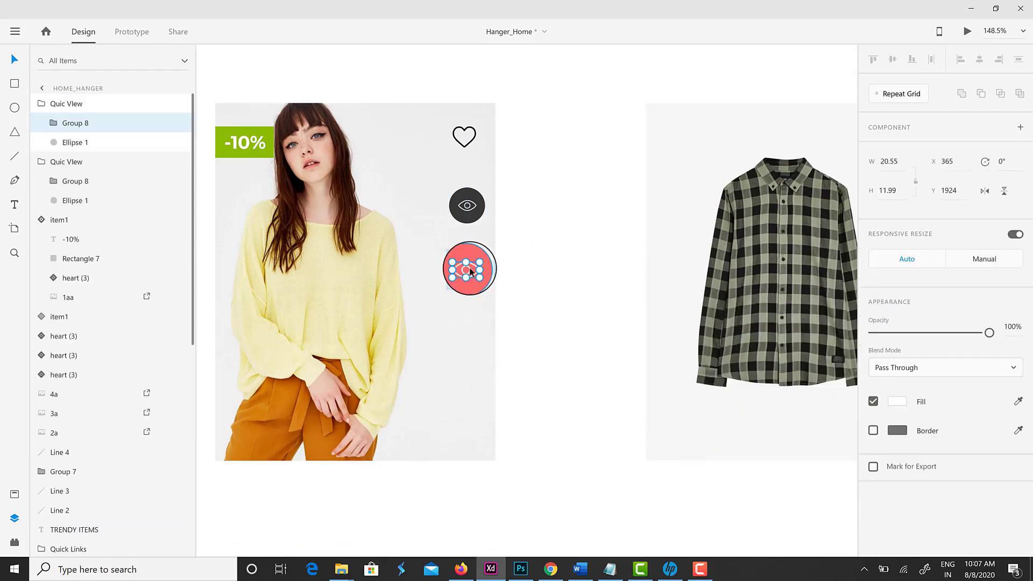
Add a white shopping-cart icon from Assets, centred in the pink circle
{"action": "left_click", "coordinate": [566, 289]}
{"action": "left_click", "coordinate": [15, 494]}
{"action": "left_click_drag", "start_coordinate": [51, 228], "coordinate": [488, 263]}
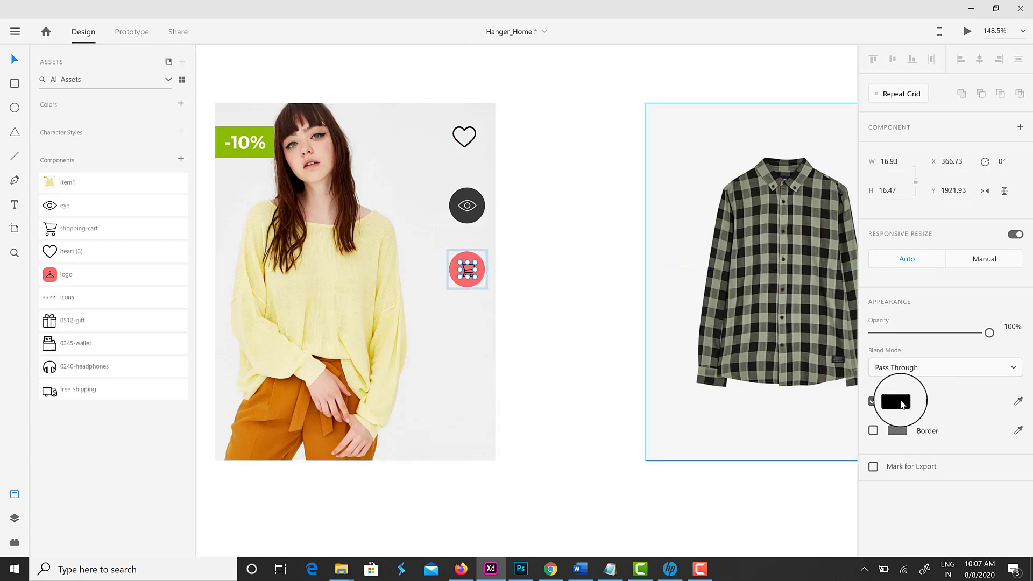
{"action": "left_click", "coordinate": [897, 401]}
{"action": "left_click", "coordinate": [807, 473]}
{"action": "left_click", "coordinate": [533, 289]}
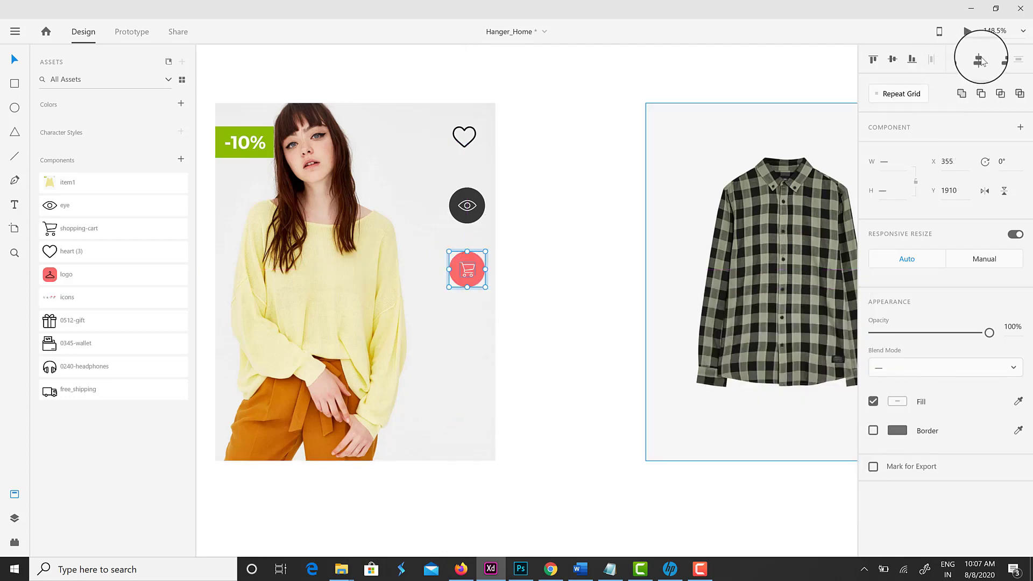
Slightly enlarge the cart icon and start a text label beside the eye button
{"action": "scroll", "coordinate": [588, 352], "scroll_direction": "up", "scroll_amount": 5}
{"action": "double_click", "coordinate": [504, 227]}
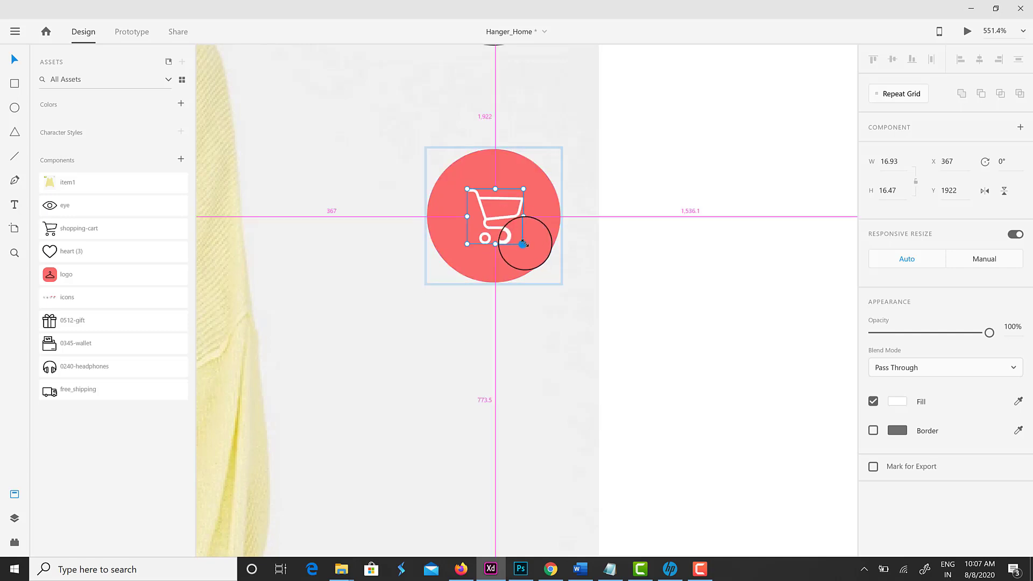
{"action": "left_click_drag", "start_coordinate": [525, 245], "coordinate": [530, 248]}
{"action": "left_click", "coordinate": [514, 300]}
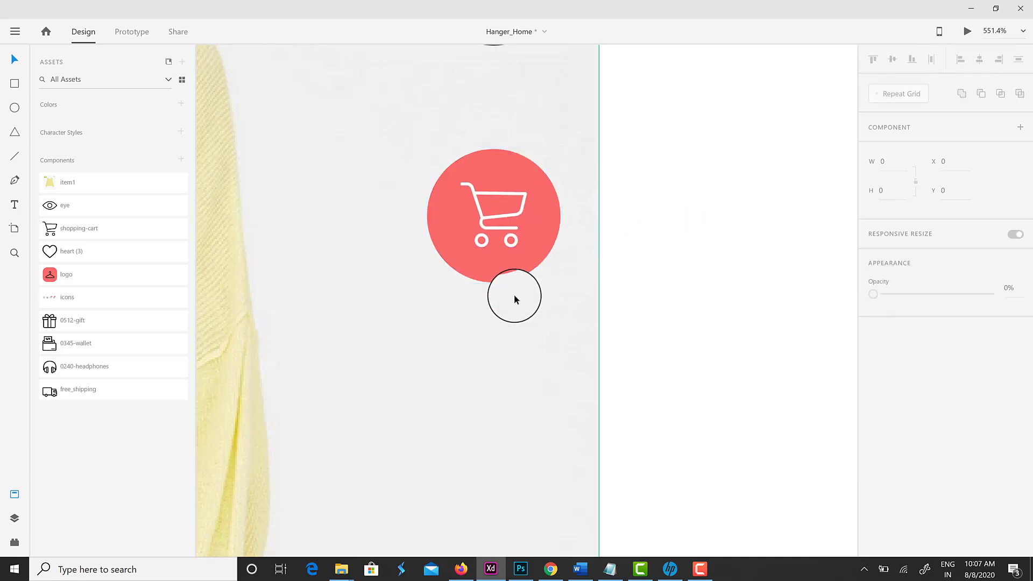
{"action": "scroll", "coordinate": [514, 300], "scroll_direction": "down", "scroll_amount": 5}
{"action": "double_click", "coordinate": [512, 277]}
{"action": "left_click", "coordinate": [503, 307]}
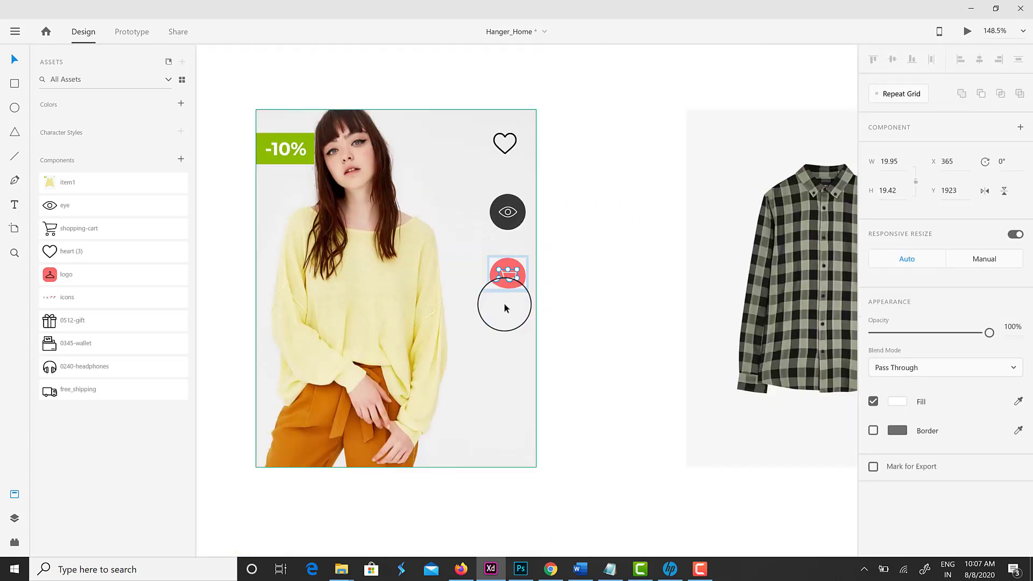
{"action": "left_click", "coordinate": [51, 220]}
{"action": "left_click", "coordinate": [506, 239]}
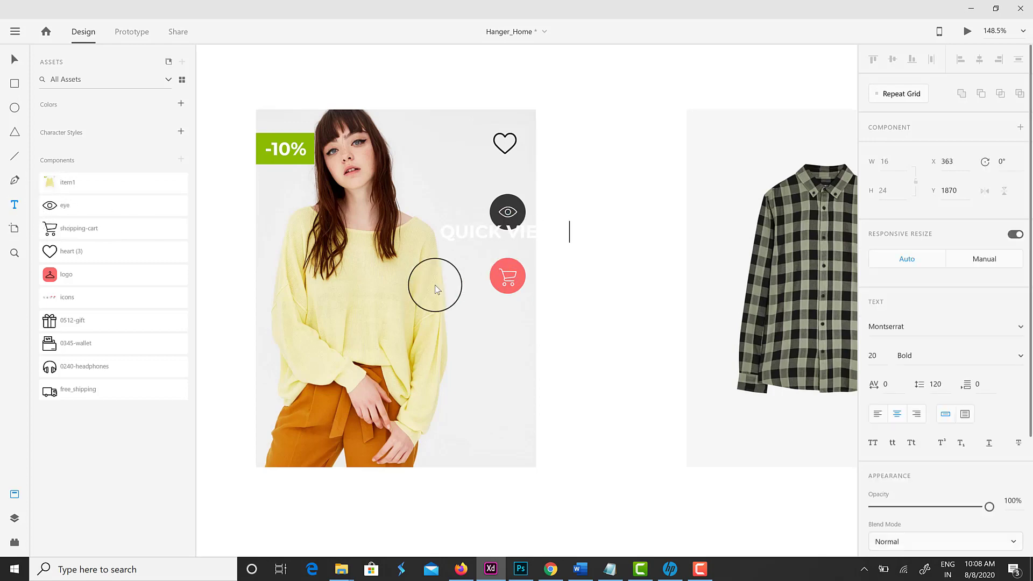
Style the QUICK VIEW label in a small, dark, Regular-weight font
{"action": "key", "text": "ctrl+a"}
{"action": "left_click", "coordinate": [881, 355]}
{"action": "type", "text": "12"}
{"action": "key", "text": "Return"}
{"action": "scroll", "coordinate": [911, 458], "scroll_direction": "down", "scroll_amount": 3}
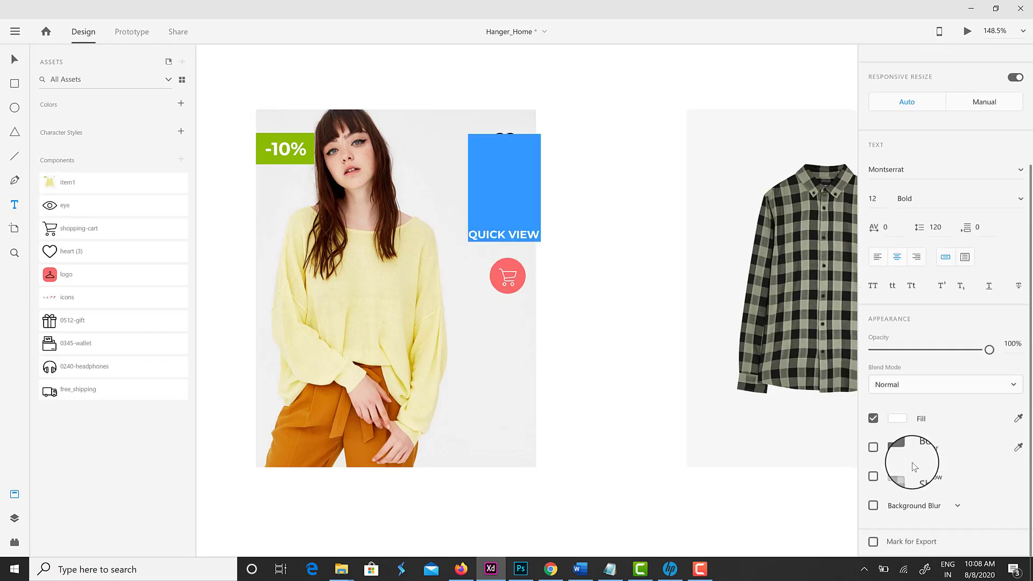
{"action": "left_click", "coordinate": [897, 418]}
{"action": "left_click", "coordinate": [770, 487]}
{"action": "left_click", "coordinate": [876, 342]}
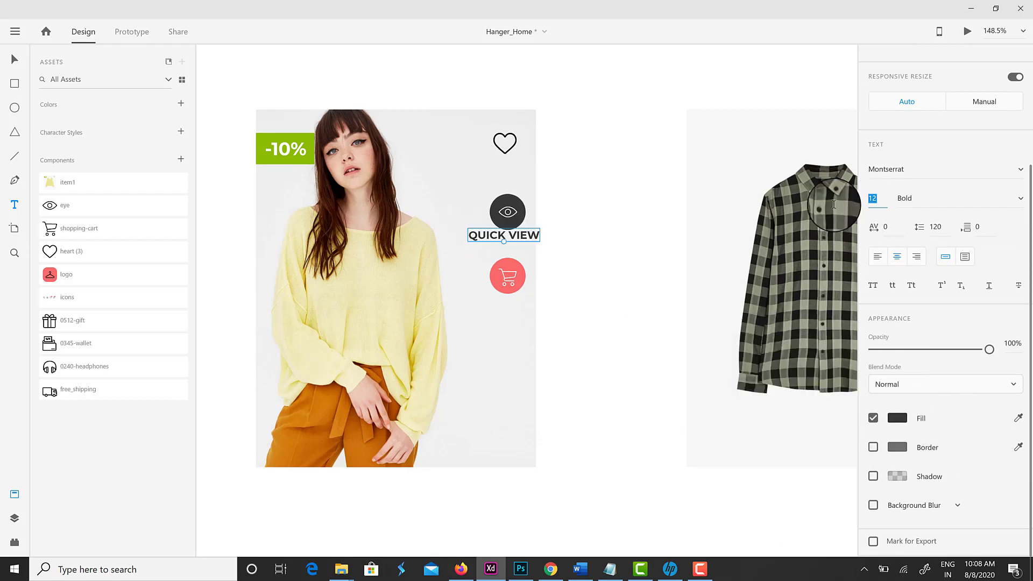
{"action": "key", "text": "Escape"}
{"action": "left_click", "coordinate": [1022, 199]}
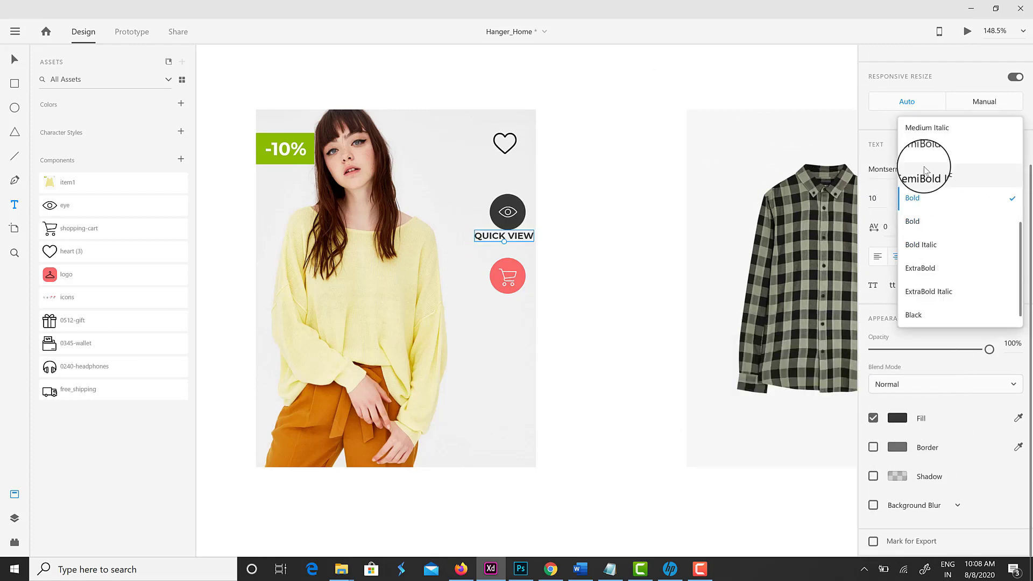
{"action": "scroll", "coordinate": [922, 215], "scroll_direction": "up", "scroll_amount": 5}
{"action": "left_click", "coordinate": [917, 268]}
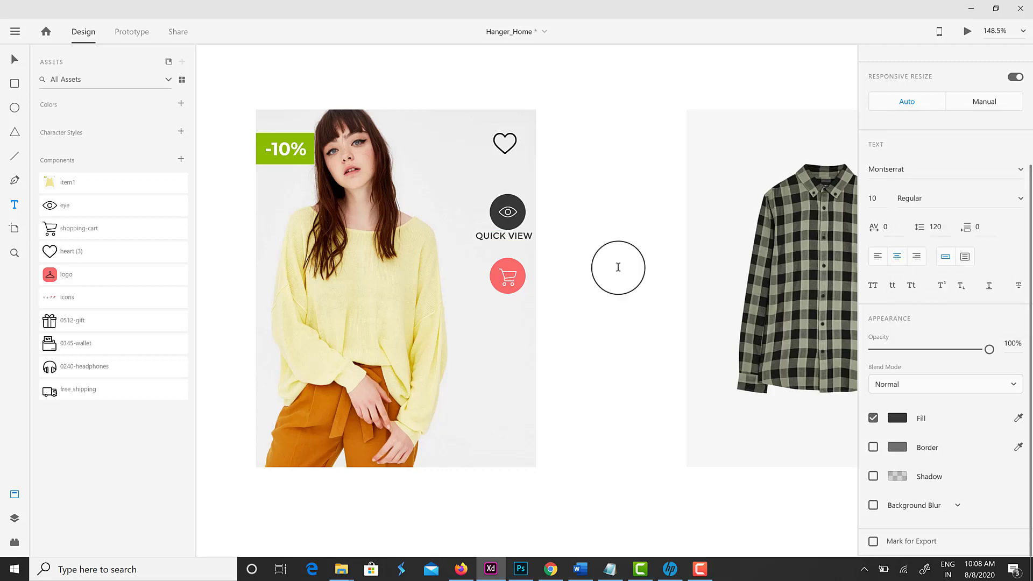
Copy the label under the cart button as QUICK SHOP and select the labelled buttons
{"action": "left_click_drag", "start_coordinate": [520, 244], "coordinate": [514, 306]}
{"action": "type", "text": "SHOP"}
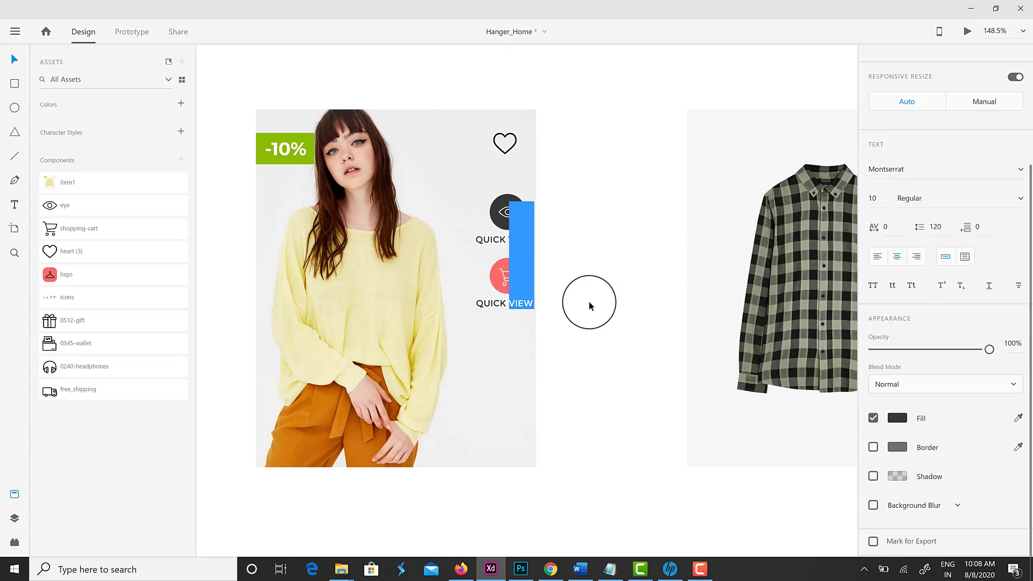
{"action": "left_click", "coordinate": [508, 215]}
{"action": "left_click", "coordinate": [519, 283]}
{"action": "left_click", "coordinate": [508, 302], "text": "shift"}
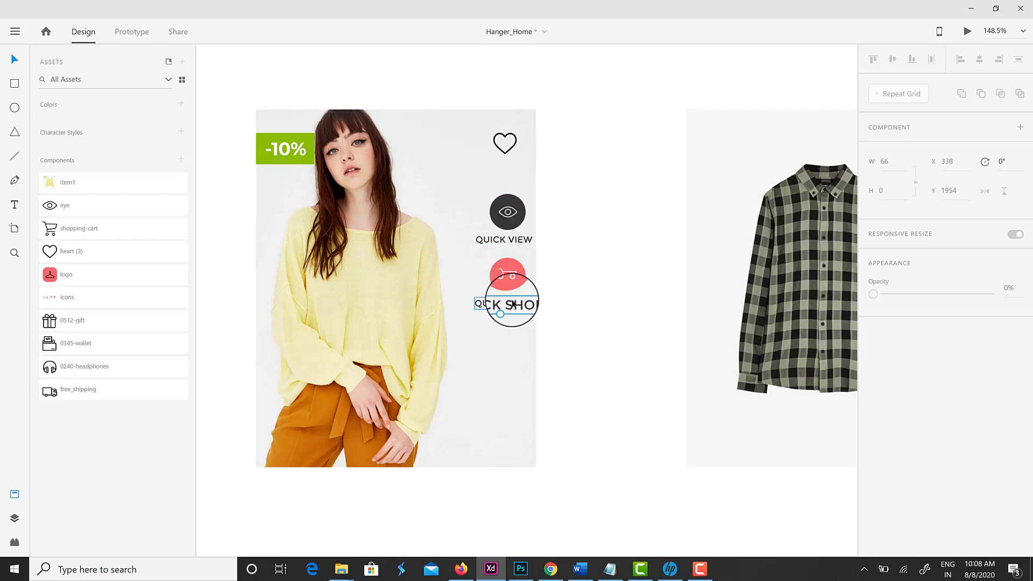
{"action": "left_click", "coordinate": [504, 240]}
{"action": "left_click", "coordinate": [514, 220], "text": "shift"}
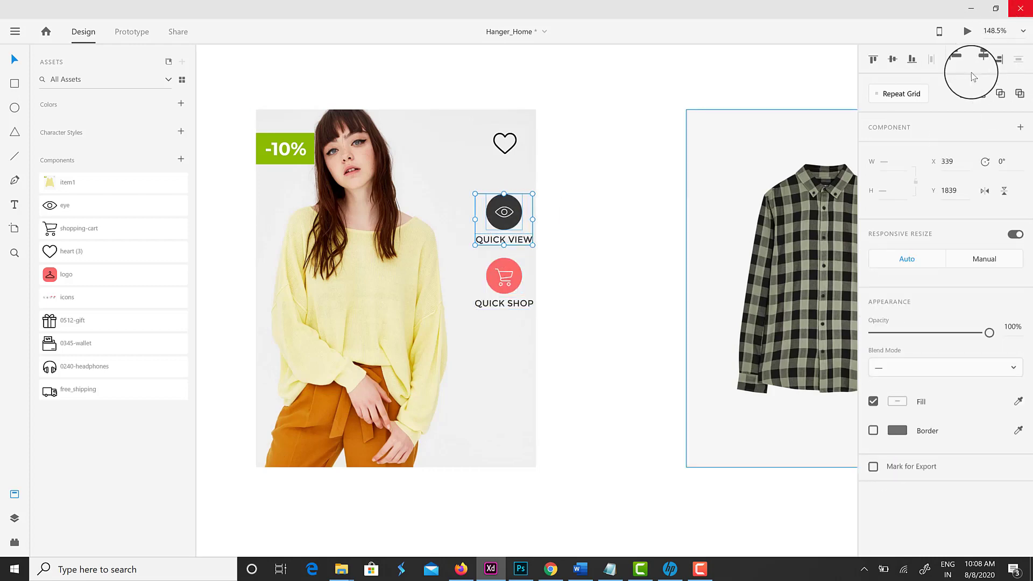
{"action": "left_click", "coordinate": [563, 340]}
Move both labelled buttons to the sweater card's bottom-right corner
{"action": "left_click", "coordinate": [511, 285]}
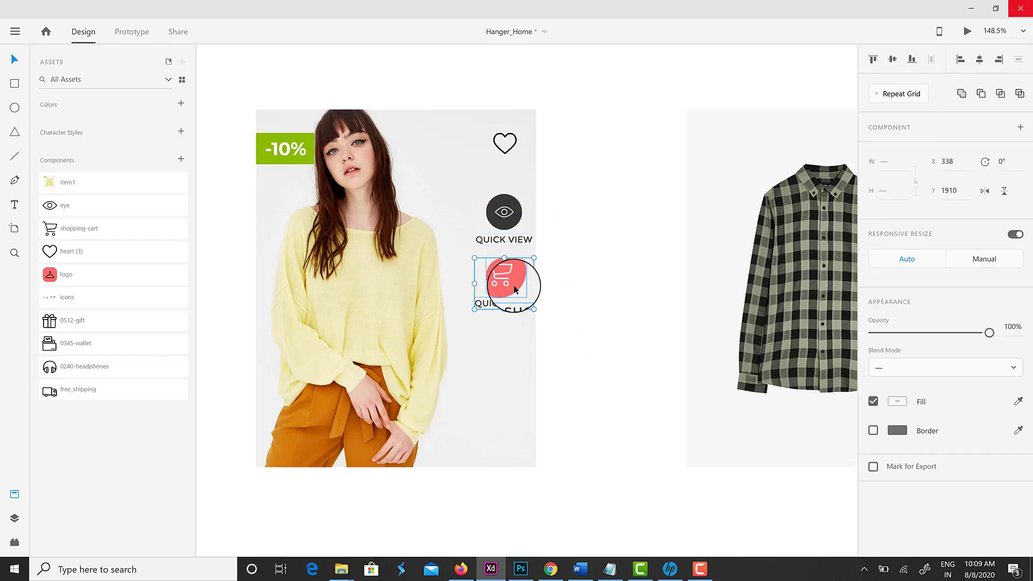
{"action": "left_click", "coordinate": [547, 346]}
{"action": "scroll", "coordinate": [546, 346], "scroll_direction": "down", "scroll_amount": 5}
{"action": "left_click_drag", "start_coordinate": [524, 289], "coordinate": [510, 361]}
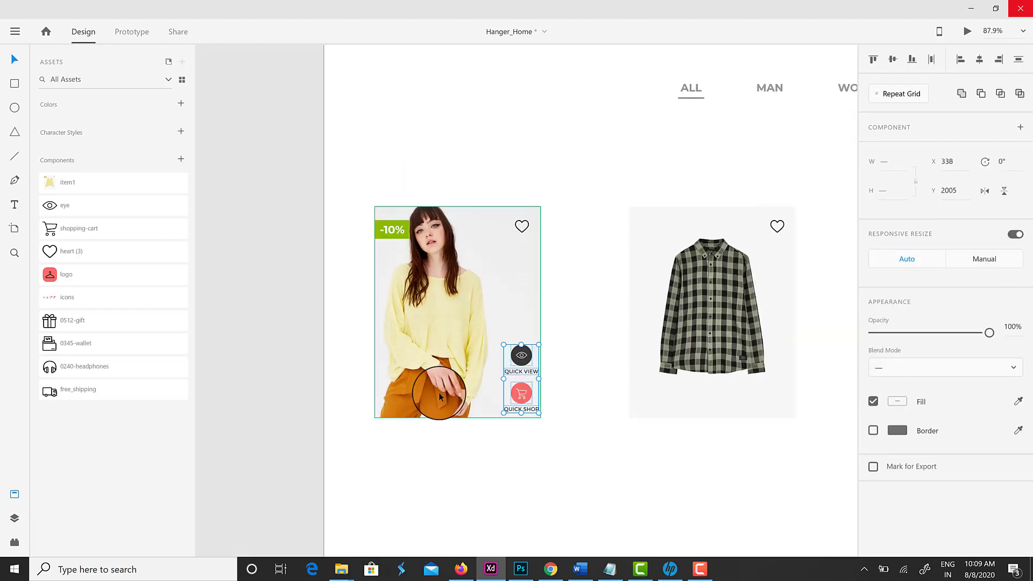
{"action": "left_click", "coordinate": [567, 296]}
{"action": "scroll", "coordinate": [508, 374], "scroll_direction": "right", "scroll_amount": 3}
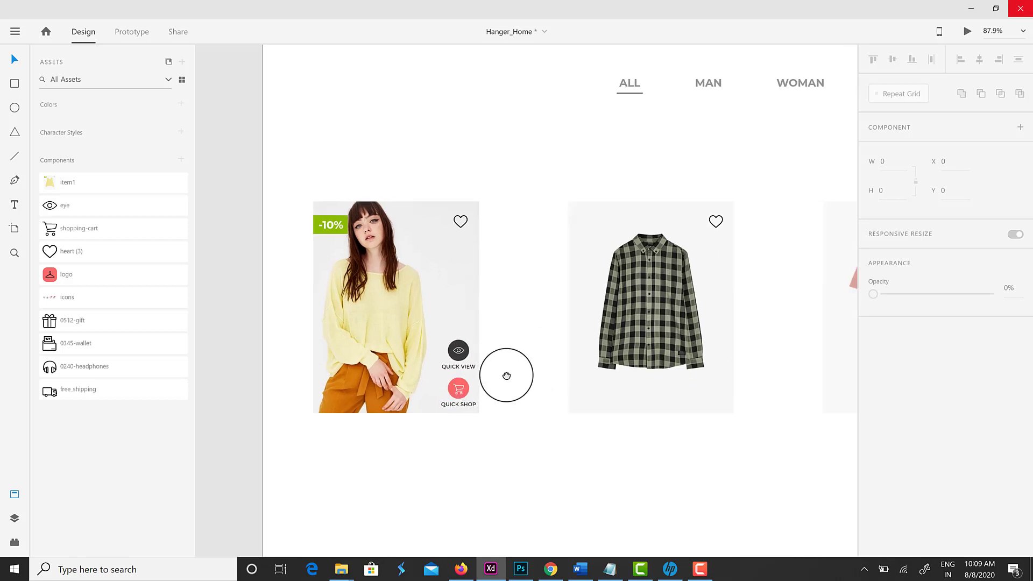
{"action": "left_click", "coordinate": [12, 519]}
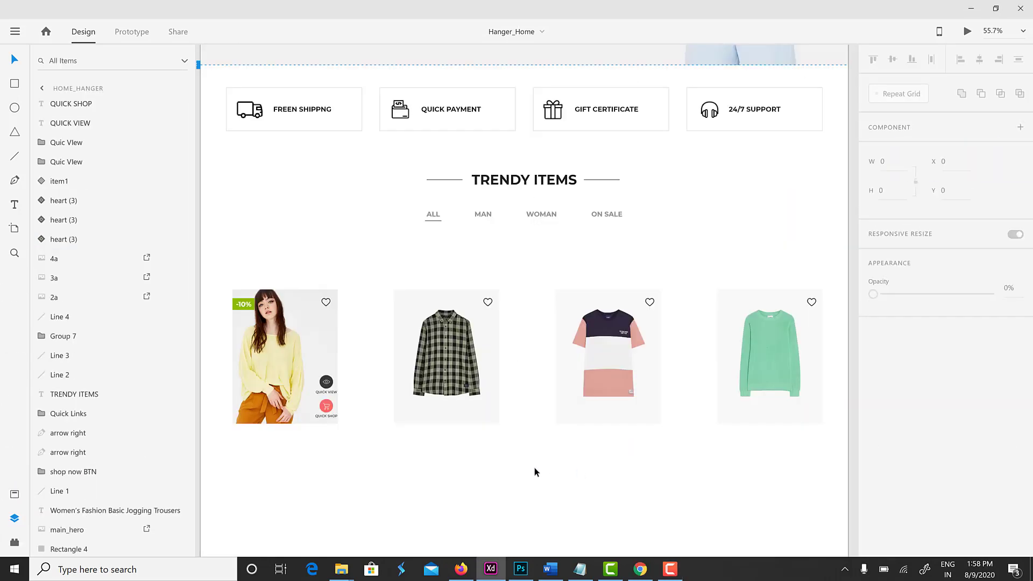
Copy the category filter labels below the first card, keeping only the ALL label
{"action": "scroll", "coordinate": [535, 472], "scroll_direction": "down", "scroll_amount": 1}
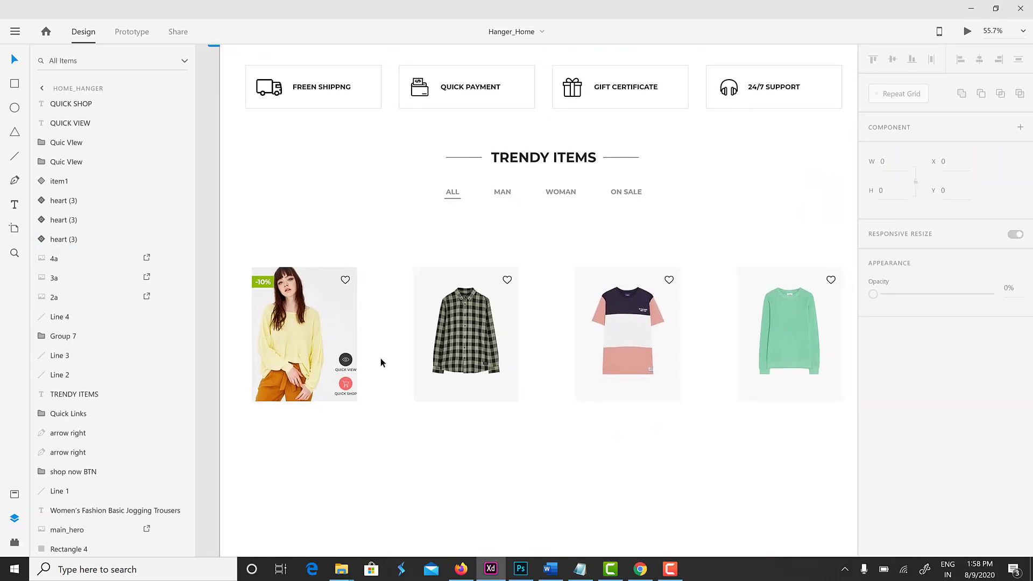
{"action": "left_click", "coordinate": [345, 357]}
{"action": "left_click", "coordinate": [378, 429]}
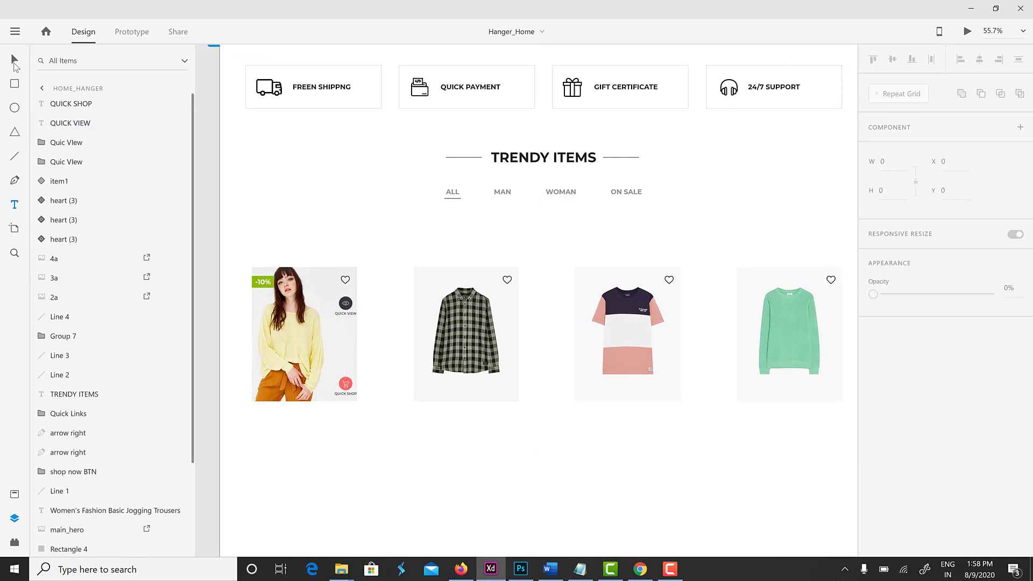
{"action": "left_click", "coordinate": [14, 60]}
{"action": "left_click_drag", "start_coordinate": [560, 193], "coordinate": [375, 423]}
{"action": "right_click", "coordinate": [366, 415]}
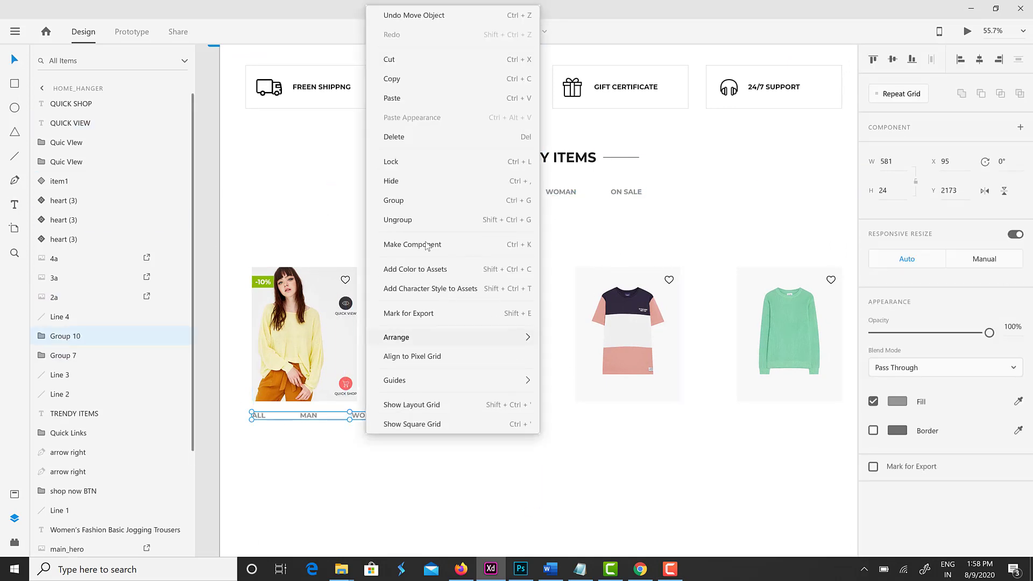
{"action": "left_click", "coordinate": [398, 220]}
{"action": "left_click_drag", "start_coordinate": [462, 440], "coordinate": [300, 419]}
{"action": "key", "text": "Delete"}
Turn it into the 'Elessi Knit Coats' name with a red $10 price, grouped together
{"action": "double_click", "coordinate": [253, 423]}
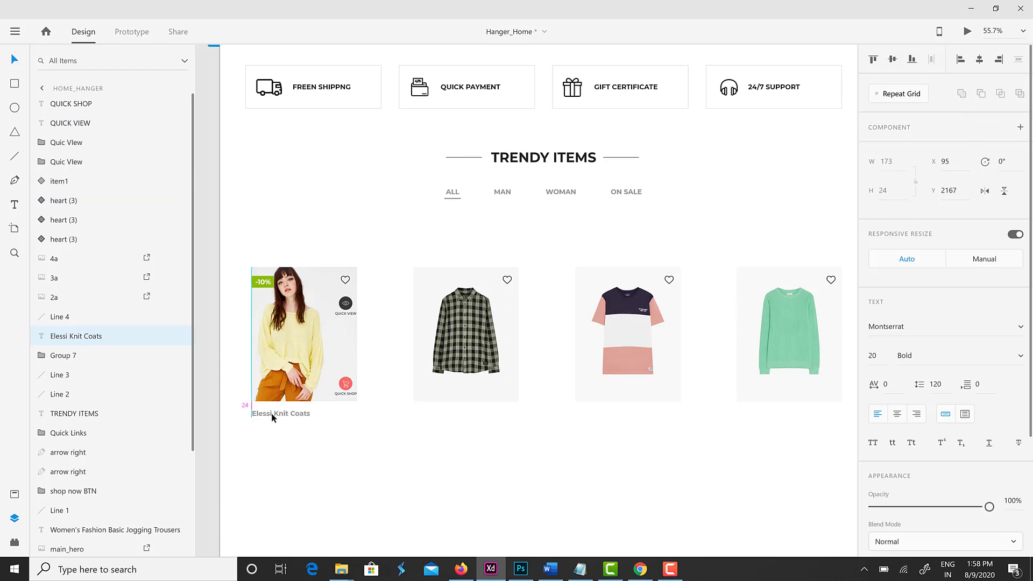
{"action": "left_click_drag", "start_coordinate": [272, 415], "coordinate": [272, 421]}
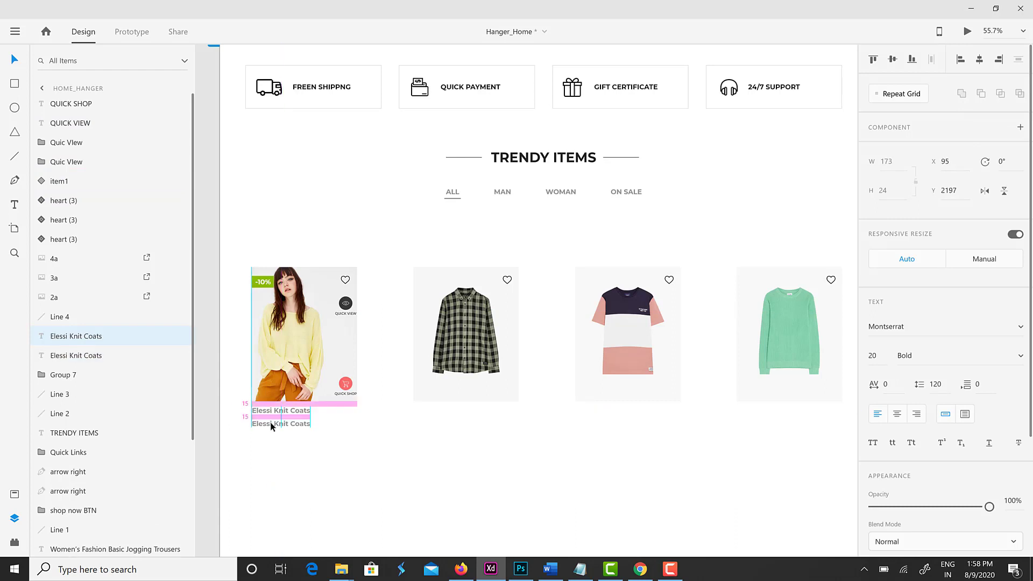
{"action": "type", "text": "$10"}
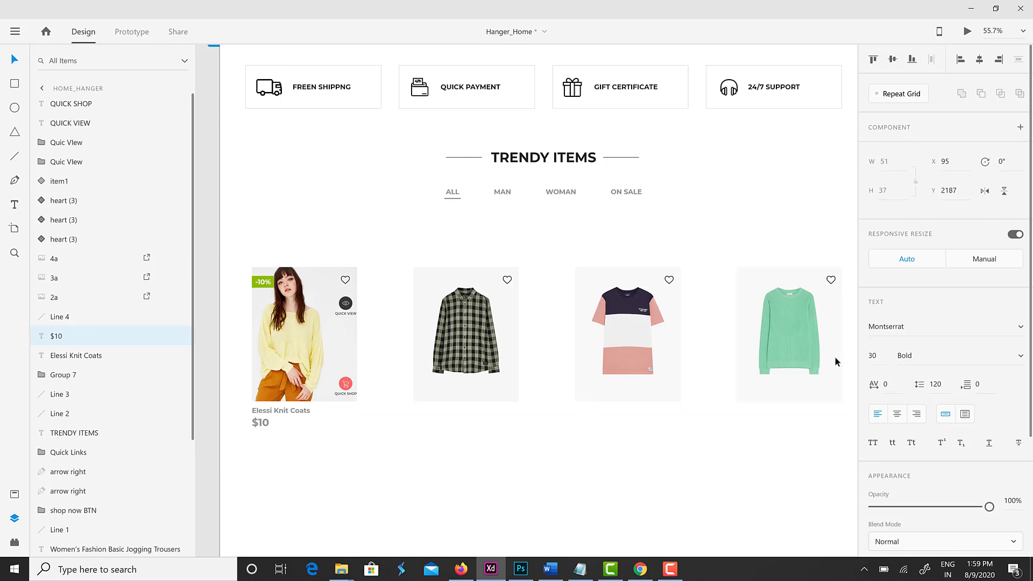
{"action": "scroll", "coordinate": [942, 377], "scroll_direction": "down", "scroll_amount": 3}
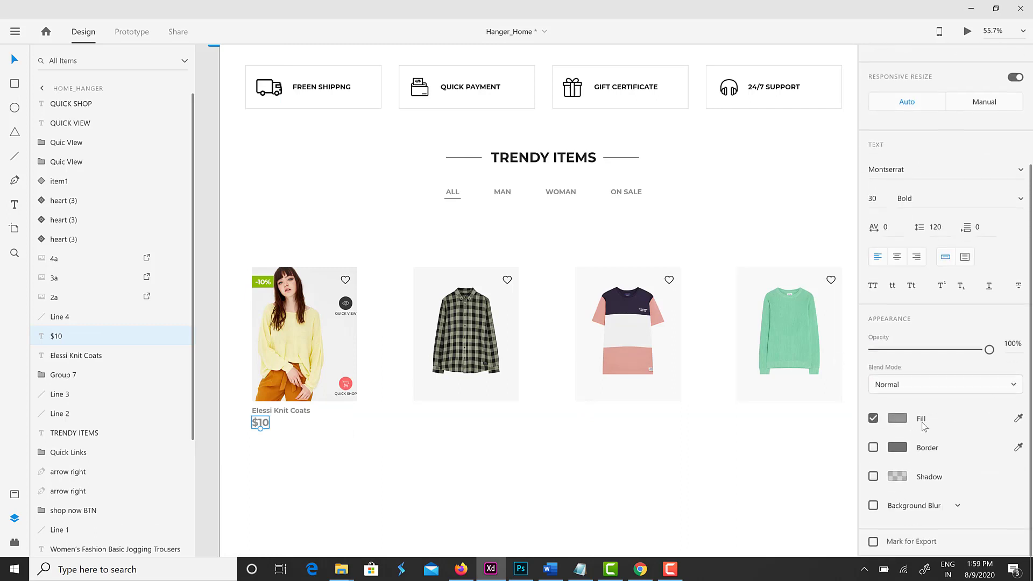
{"action": "left_click", "coordinate": [898, 418]}
{"action": "left_click", "coordinate": [724, 498]}
{"action": "left_click", "coordinate": [264, 426]}
{"action": "left_click", "coordinate": [281, 410], "text": "shift"}
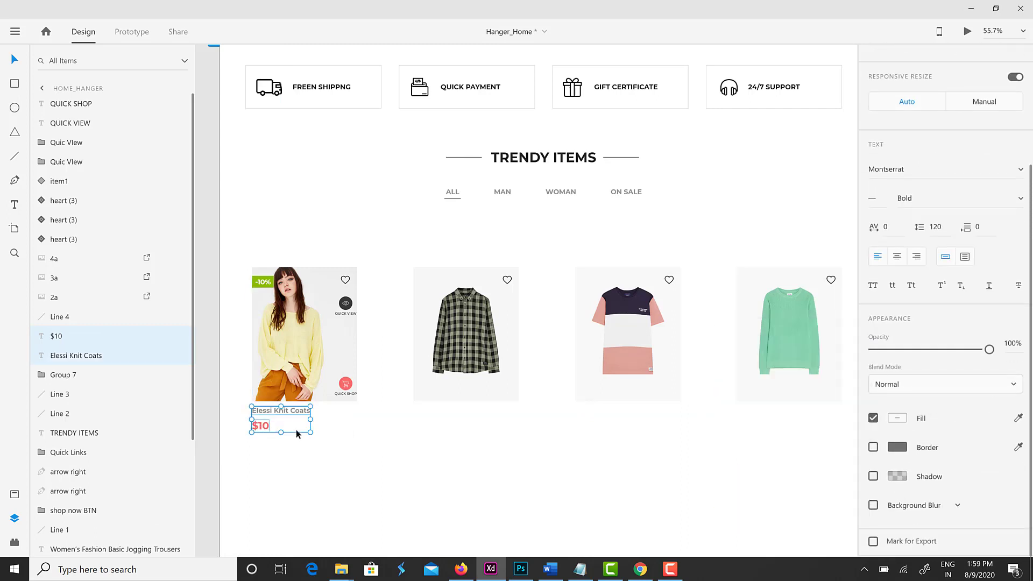
{"action": "key", "text": "ctrl+g"}
Duplicate the name-and-price group under the other three product cards
{"action": "key", "text": "ctrl+d"}
{"action": "key", "text": "shift+Right"}
{"action": "key", "text": "shift+Right"}
{"action": "key", "text": "shift+Right"}
{"action": "key", "text": "shift+Right"}
{"action": "key", "text": "shift+Right"}
{"action": "key", "text": "shift+Right"}
{"action": "key", "text": "shift+Right"}
{"action": "key", "text": "shift+Right"}
{"action": "key", "text": "shift+Right"}
{"action": "key", "text": "shift+Right"}
{"action": "key", "text": "shift+Right"}
{"action": "key", "text": "shift+Right"}
{"action": "key", "text": "shift+Right"}
{"action": "key", "text": "shift+Right"}
{"action": "key", "text": "shift+Right"}
{"action": "key", "text": "shift+Right"}
{"action": "key", "text": "shift+Right"}
{"action": "key", "text": "shift+Right"}
{"action": "key", "text": "shift+Right"}
{"action": "key", "text": "shift+Right"}
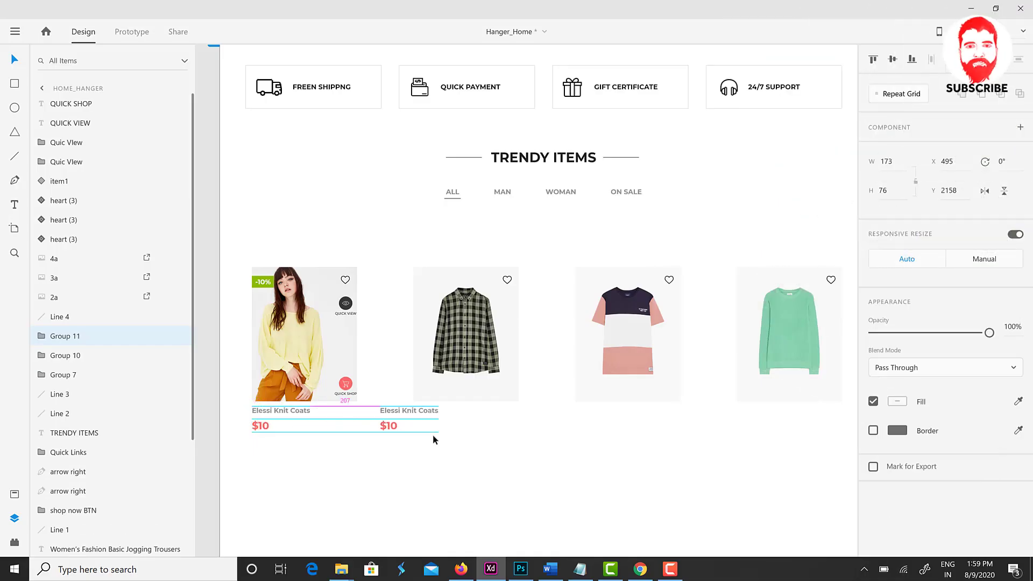
{"action": "key", "text": "ctrl+d"}
{"action": "key", "text": "shift+Right"}
{"action": "key", "text": "shift+Right"}
{"action": "key", "text": "shift+Right"}
{"action": "key", "text": "shift+Right"}
{"action": "key", "text": "shift+Right"}
{"action": "key", "text": "shift+Right"}
{"action": "key", "text": "shift+Right"}
{"action": "key", "text": "shift+Right"}
{"action": "key", "text": "shift+Right"}
{"action": "key", "text": "shift+Right"}
{"action": "key", "text": "shift+Right"}
{"action": "key", "text": "shift+Right"}
{"action": "key", "text": "shift+Right"}
{"action": "key", "text": "shift+Right"}
{"action": "key", "text": "shift+Right"}
{"action": "key", "text": "shift+Right"}
{"action": "key", "text": "shift+Right"}
{"action": "key", "text": "shift+Right"}
{"action": "key", "text": "shift+Right"}
{"action": "key", "text": "shift+Right"}
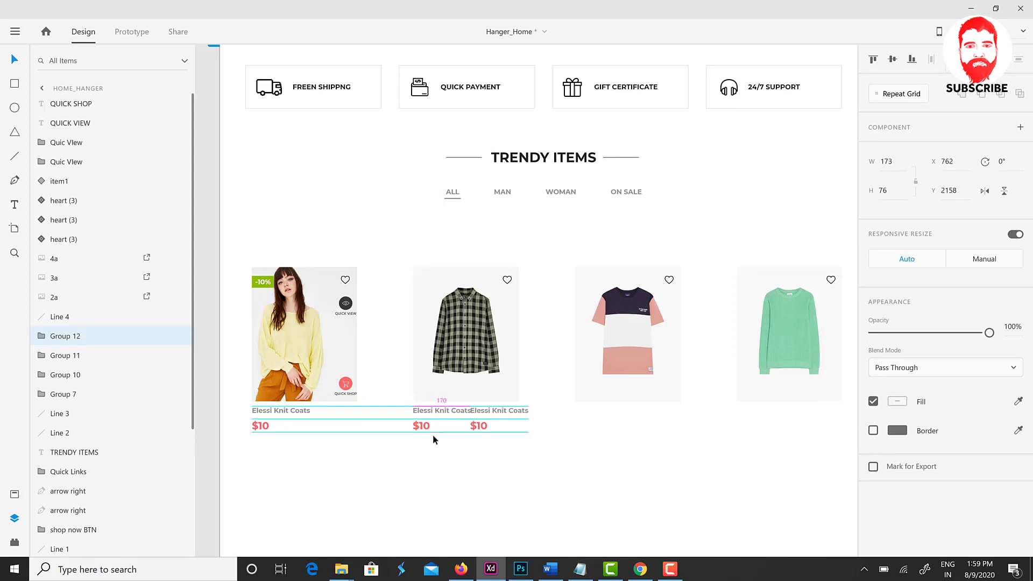
{"action": "key", "text": "shift+Right"}
{"action": "key", "text": "shift+Right"}
{"action": "key", "text": "shift+Right"}
{"action": "key", "text": "shift+Right"}
{"action": "key", "text": "shift+Right"}
{"action": "key", "text": "shift+Right"}
{"action": "key", "text": "shift+Right"}
{"action": "key", "text": "shift+Right"}
{"action": "key", "text": "shift+Right"}
{"action": "key", "text": "shift+Right"}
{"action": "key", "text": "shift+Right"}
{"action": "key", "text": "shift+Right"}
{"action": "key", "text": "shift+Right"}
{"action": "key", "text": "shift+Right"}
{"action": "key", "text": "shift+Right"}
{"action": "key", "text": "shift+Right"}
{"action": "key", "text": "shift+Right"}
{"action": "key", "text": "shift+Right"}
{"action": "key", "text": "shift+Right"}
{"action": "key", "text": "shift+Right"}
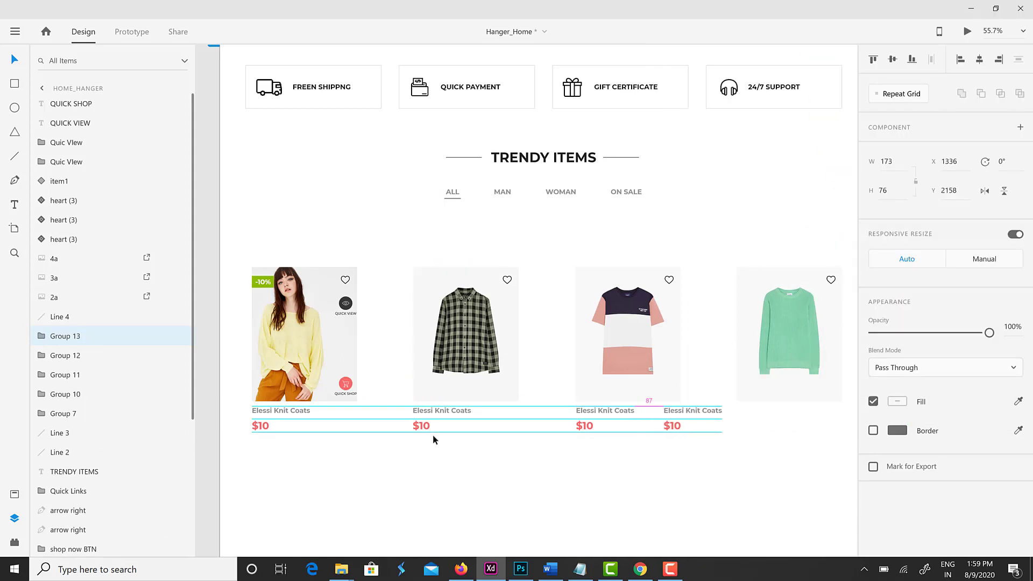
{"action": "key", "text": "shift+Left"}
{"action": "key", "text": "shift+Left"}
{"action": "key", "text": "shift+Left"}
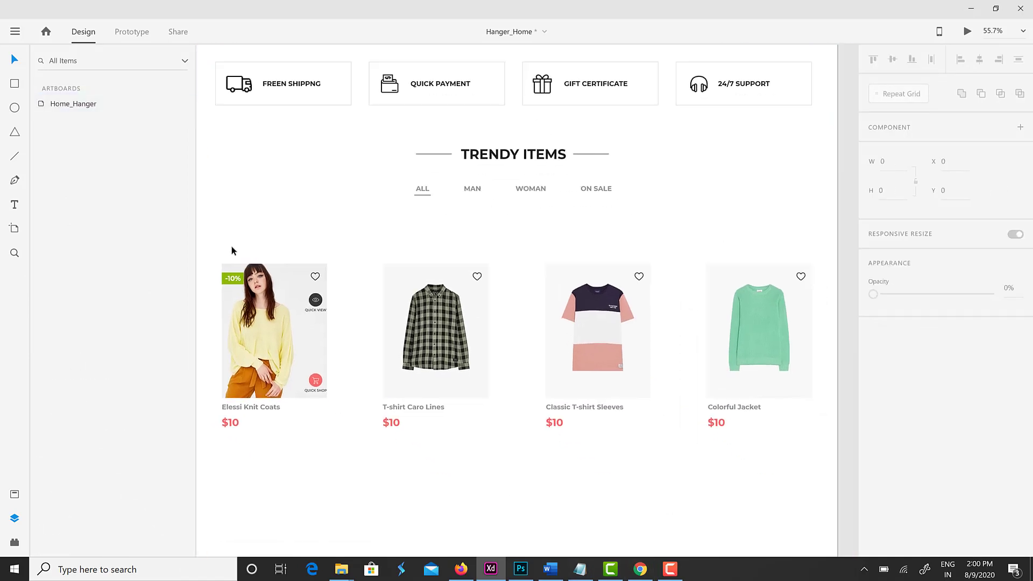
Move the four product cards higher and group them as row 1
{"action": "left_click_drag", "start_coordinate": [226, 249], "coordinate": [819, 469]}
{"action": "key", "text": "shift+Up"}
{"action": "key", "text": "shift+Up"}
{"action": "key", "text": "shift+Up"}
{"action": "key", "text": "shift+Up"}
{"action": "key", "text": "shift+Up"}
{"action": "key", "text": "shift+Up"}
{"action": "key", "text": "shift+Up"}
{"action": "key", "text": "shift+Up"}
{"action": "key", "text": "shift+Up"}
{"action": "key", "text": "shift+Up"}
{"action": "key", "text": "shift+Up"}
{"action": "key", "text": "shift+Up"}
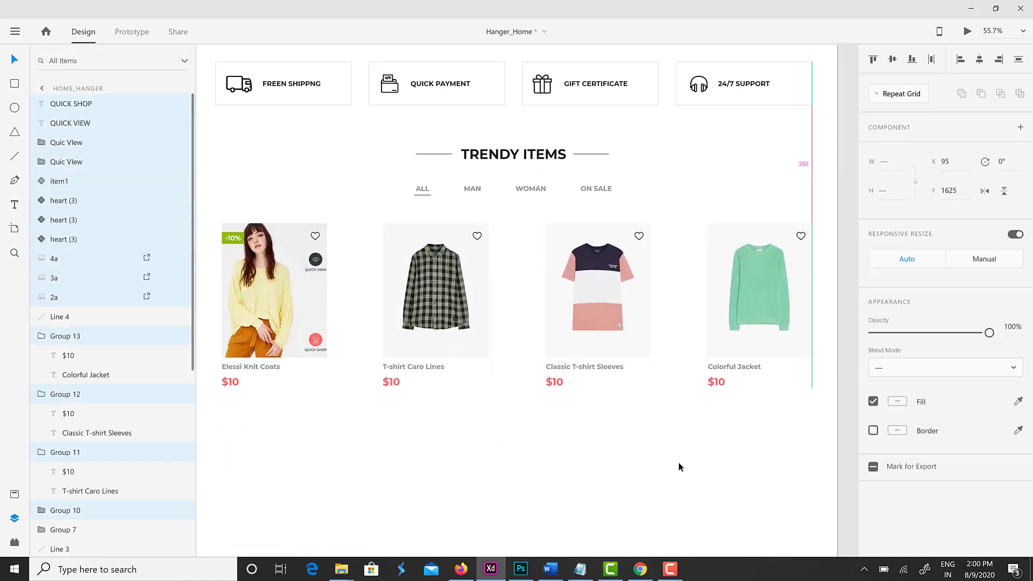
{"action": "left_click_drag", "start_coordinate": [517, 466], "coordinate": [545, 464]}
{"action": "key", "text": "shift+Up"}
{"action": "key", "text": "shift+Up"}
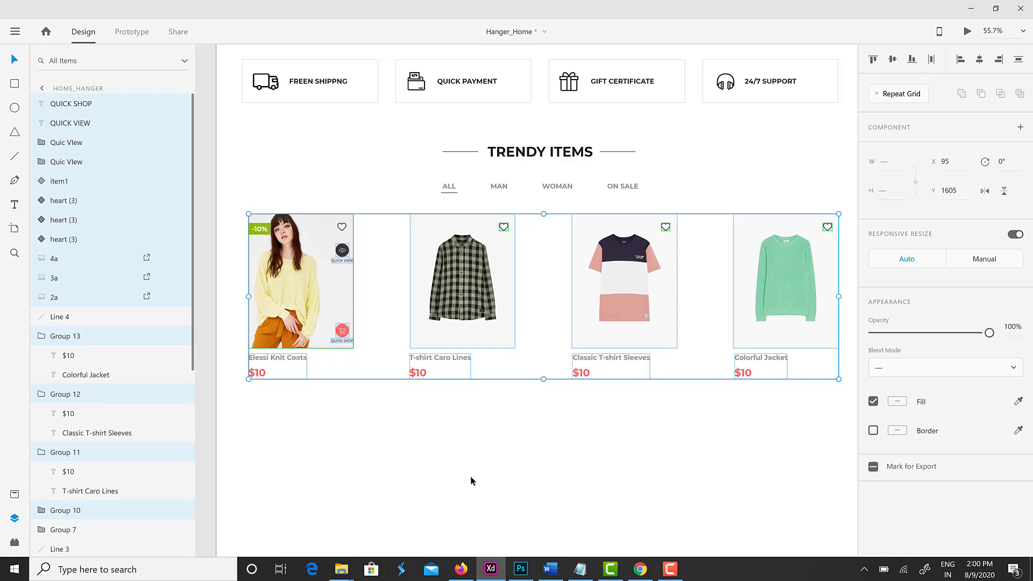
{"action": "key", "text": "ctrl+g"}
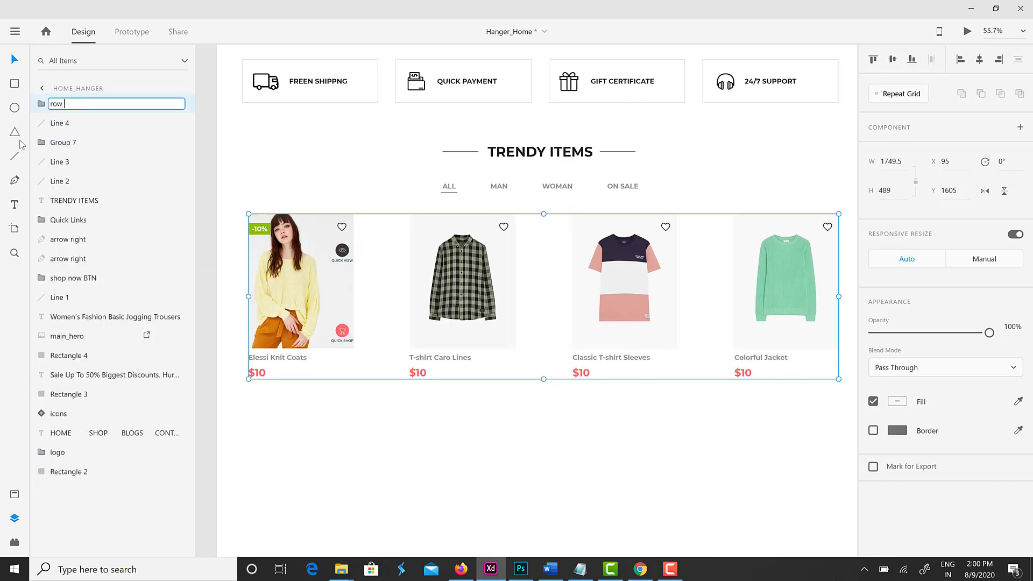
Duplicate row 1 and place the copy directly beneath the original
{"action": "right_click", "coordinate": [54, 103]}
{"action": "left_click", "coordinate": [81, 164]}
{"action": "left_click_drag", "start_coordinate": [645, 358], "coordinate": [644, 530]}
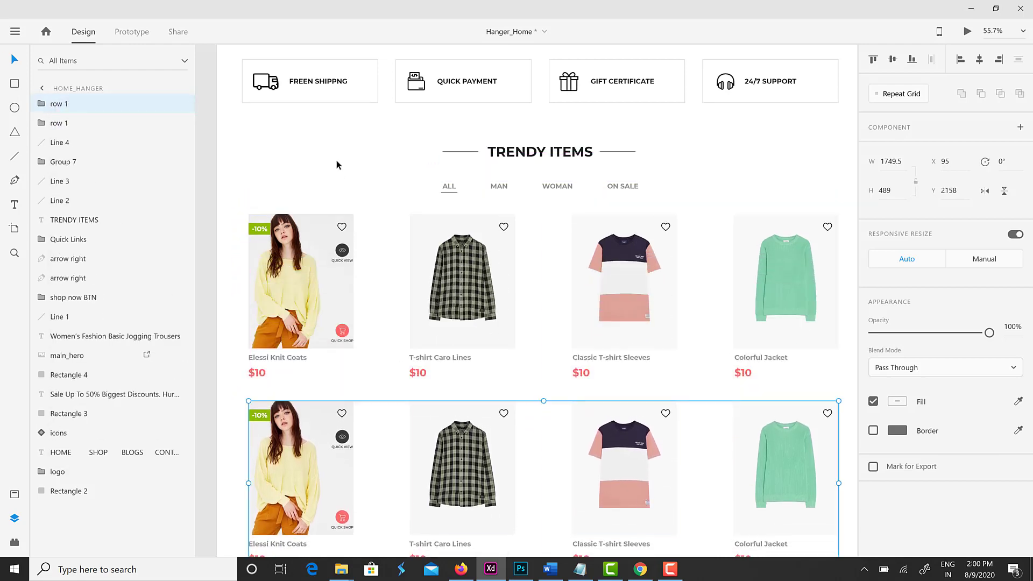
{"action": "left_click", "coordinate": [336, 165]}
{"action": "scroll", "coordinate": [528, 363], "scroll_direction": "down", "scroll_amount": 2}
{"action": "scroll", "coordinate": [529, 359], "scroll_direction": "down", "scroll_amount": 2}
{"action": "scroll", "coordinate": [538, 423], "scroll_direction": "up", "scroll_amount": 5}
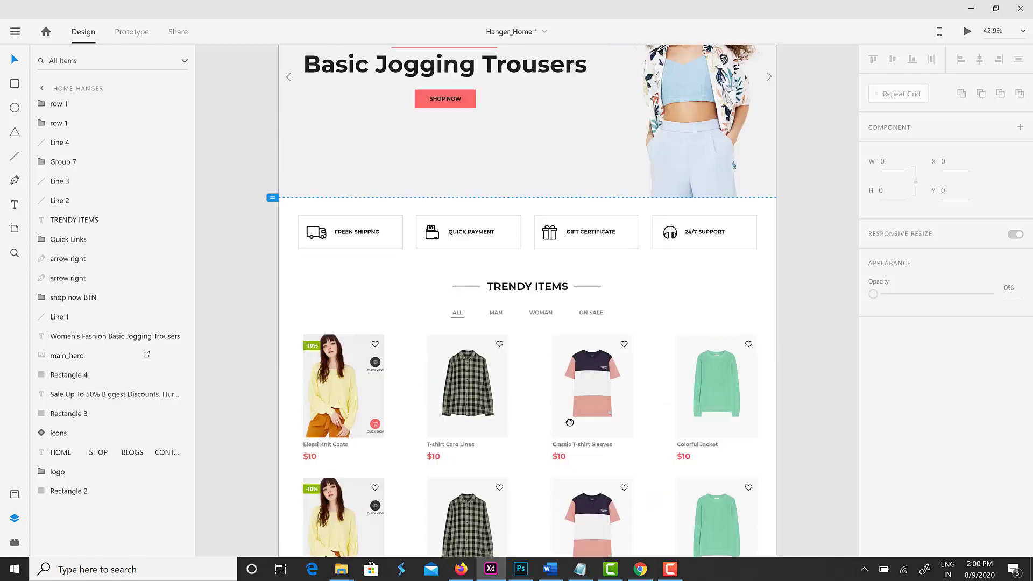
{"action": "scroll", "coordinate": [578, 414], "scroll_direction": "down", "scroll_amount": 5}
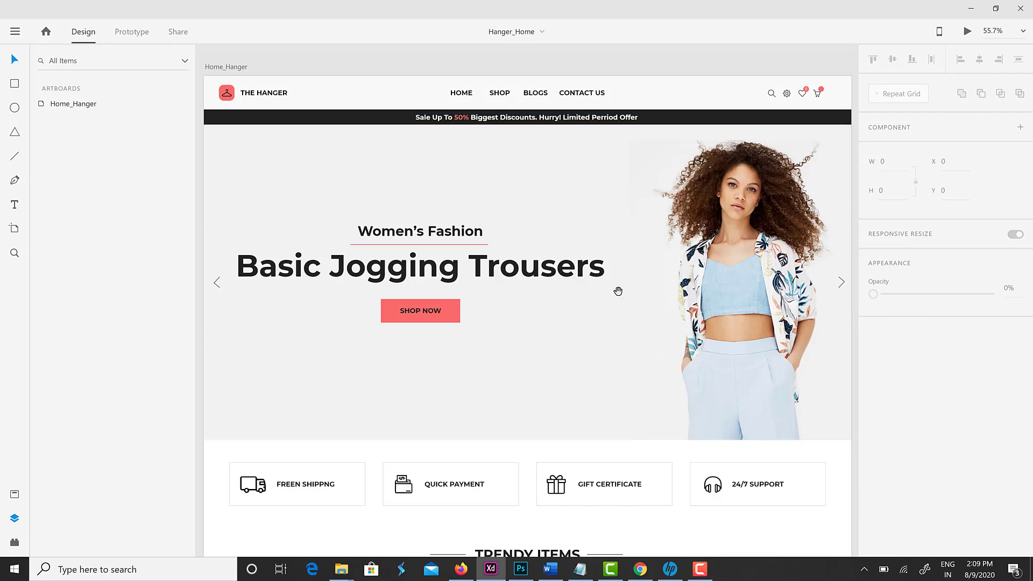
{"action": "left_click_drag", "start_coordinate": [618, 291], "coordinate": [619, 276]}
{"action": "scroll", "coordinate": [619, 276], "scroll_direction": "down", "scroll_amount": 4}
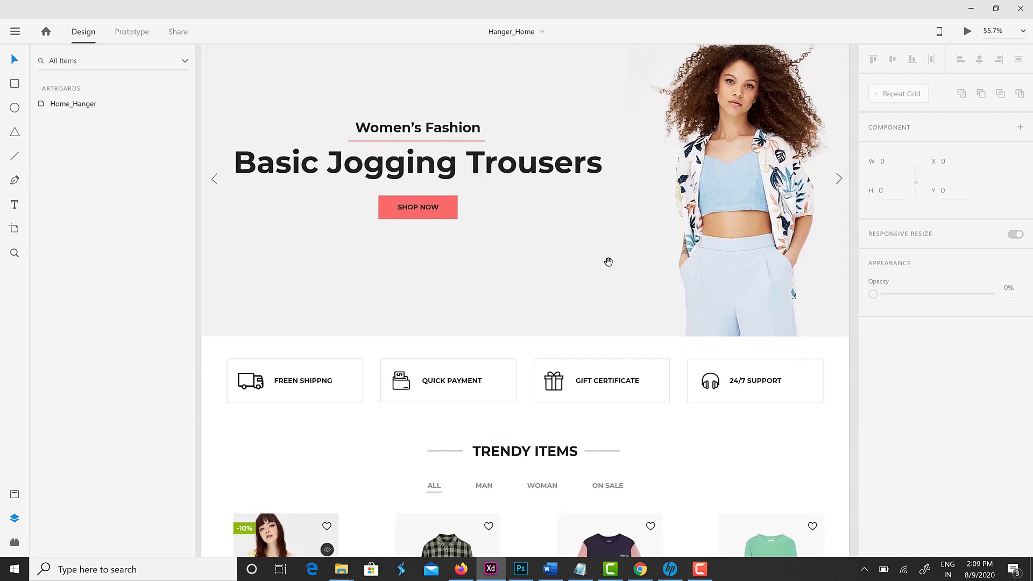
{"action": "scroll", "coordinate": [619, 354], "scroll_direction": "down", "scroll_amount": 6}
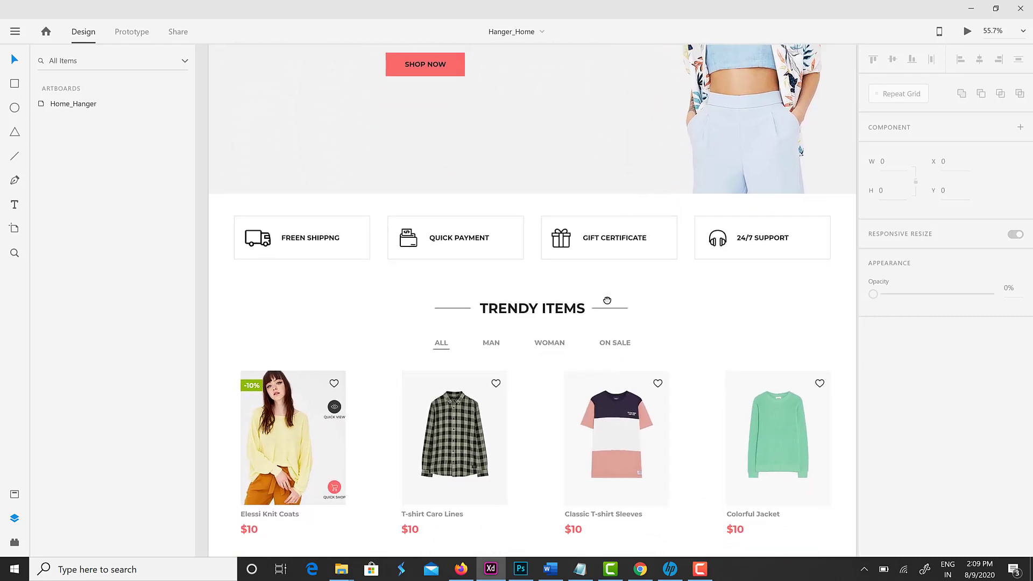
{"action": "scroll", "coordinate": [607, 298], "scroll_direction": "down", "scroll_amount": 6}
{"action": "scroll", "coordinate": [611, 275], "scroll_direction": "down", "scroll_amount": 10}
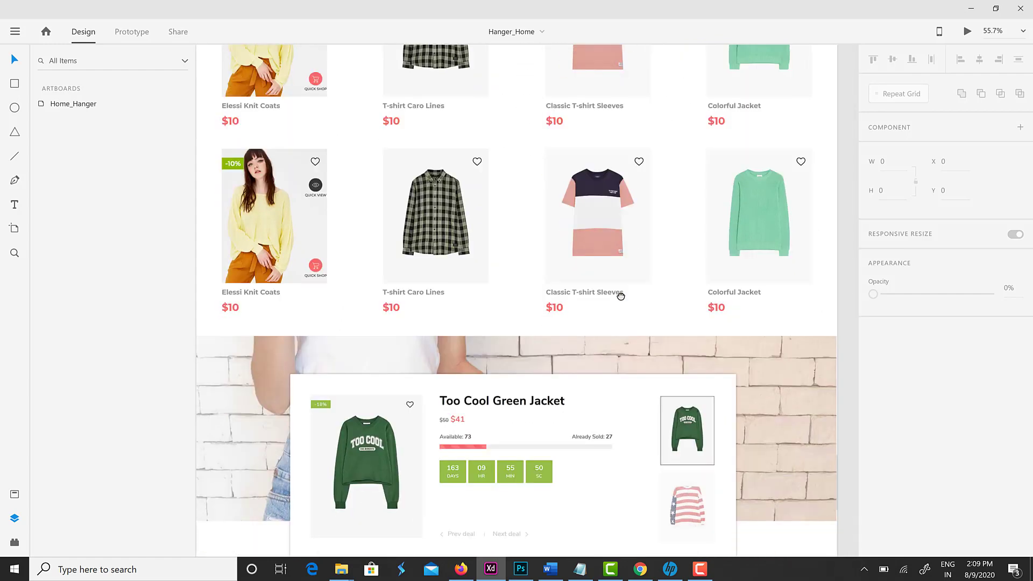
{"action": "scroll", "coordinate": [632, 438], "scroll_direction": "down", "scroll_amount": 7}
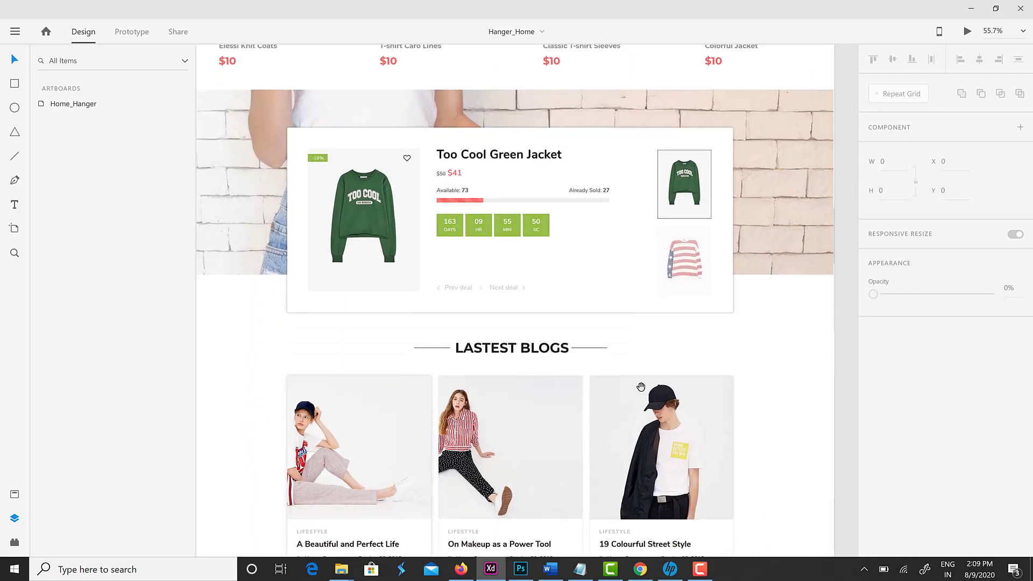
{"action": "scroll", "coordinate": [641, 392], "scroll_direction": "down", "scroll_amount": 4}
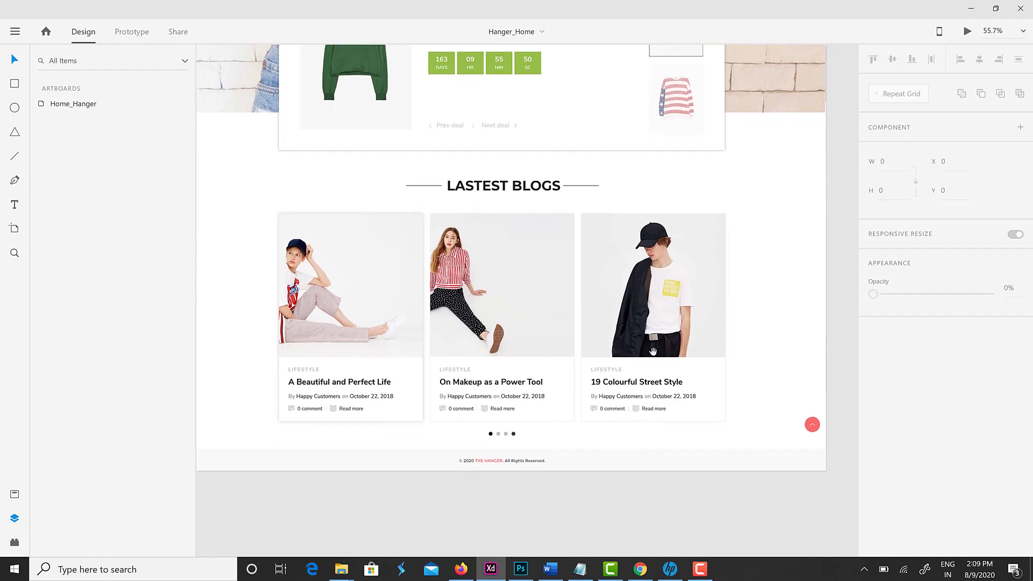
{"action": "scroll", "coordinate": [668, 357], "scroll_direction": "up", "scroll_amount": 4}
{"action": "scroll", "coordinate": [668, 357], "scroll_direction": "up", "scroll_amount": 15}
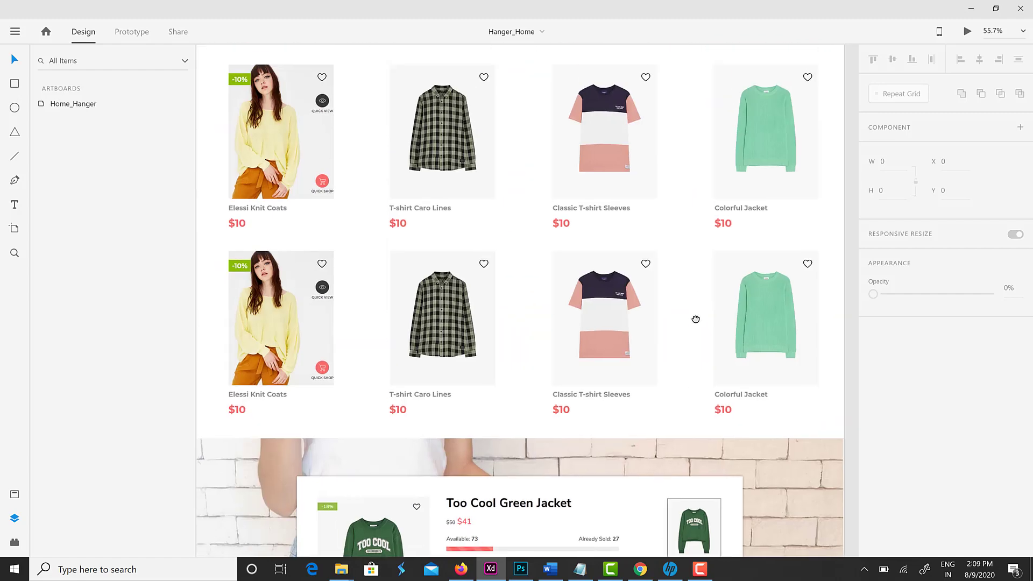